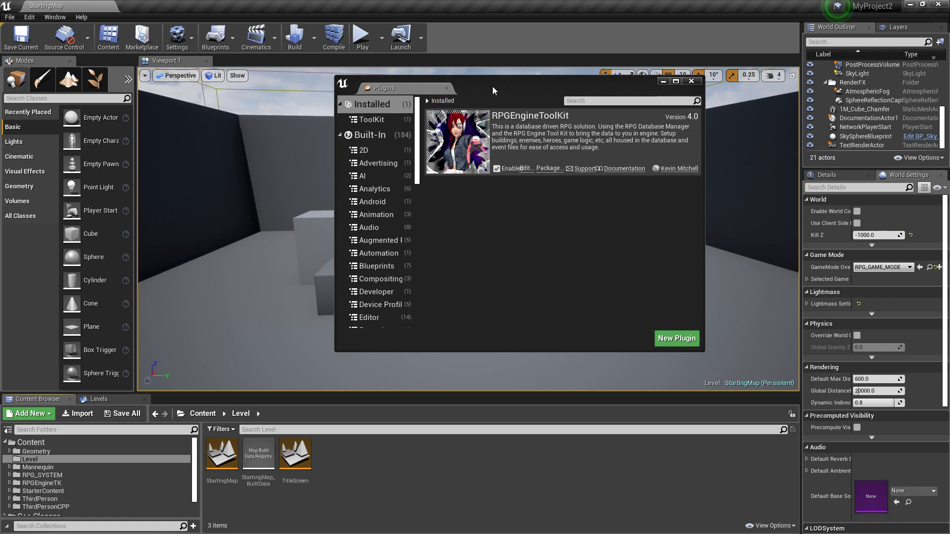
# Check in the installed plugins that RPGEngineToolKit is enabled for the project.
pyautogui.moveTo(492, 88); pyautogui.dragTo(418, 62)
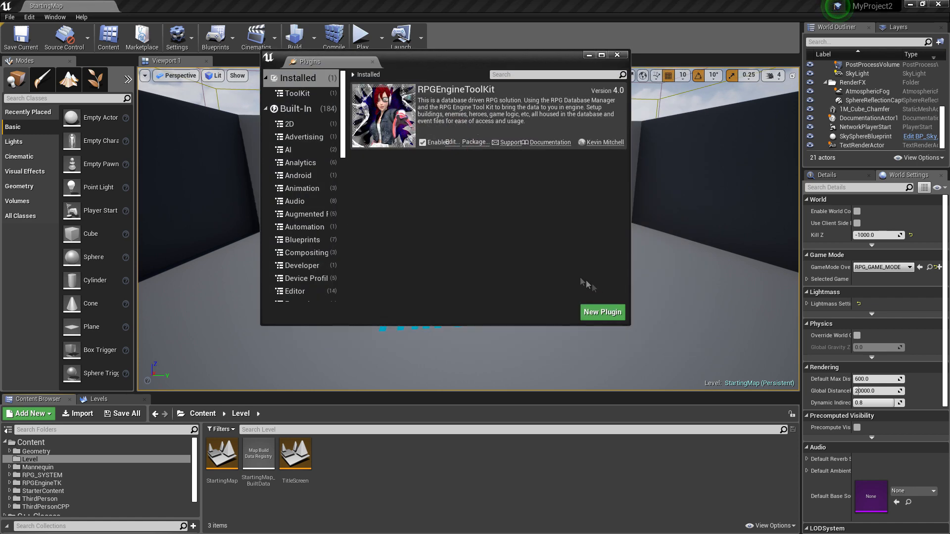
pyautogui.click(30, 18)
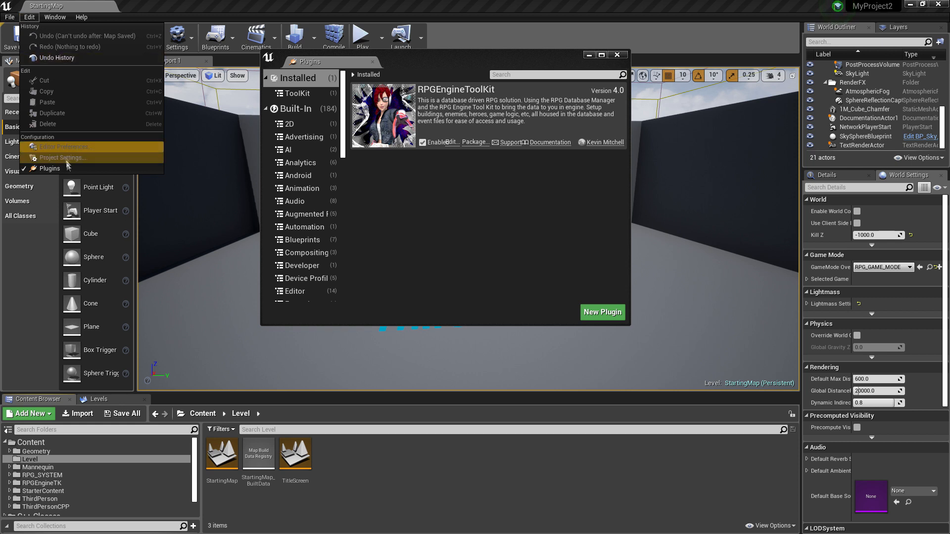
pyautogui.click(482, 231)
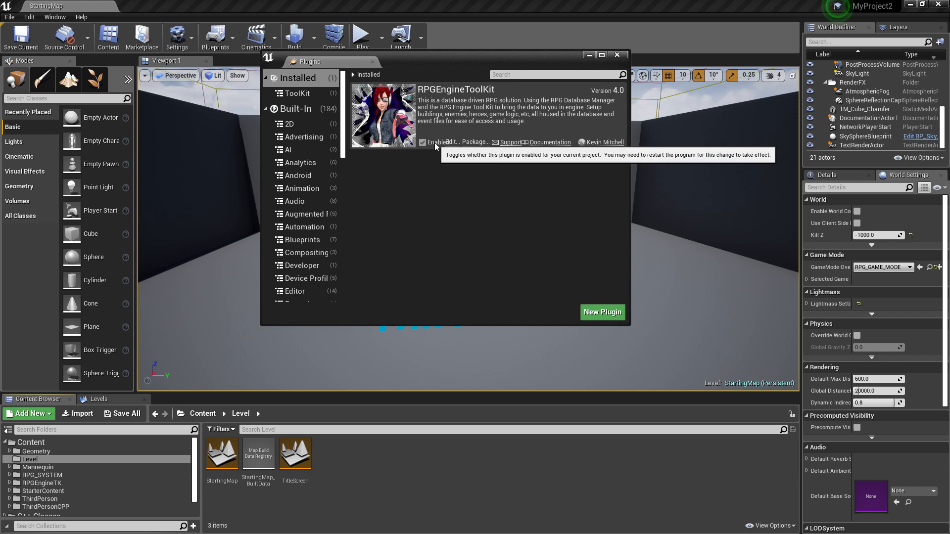
pyautogui.scroll(-5, 327, 176)
pyautogui.scroll(2, 322, 171)
pyautogui.scroll(2, 321, 170)
# Search the built-in plugins for "apex" to check that Apex Destruction is enabled, and close the plugins window.
pyautogui.click(303, 109)
pyautogui.click(512, 76)
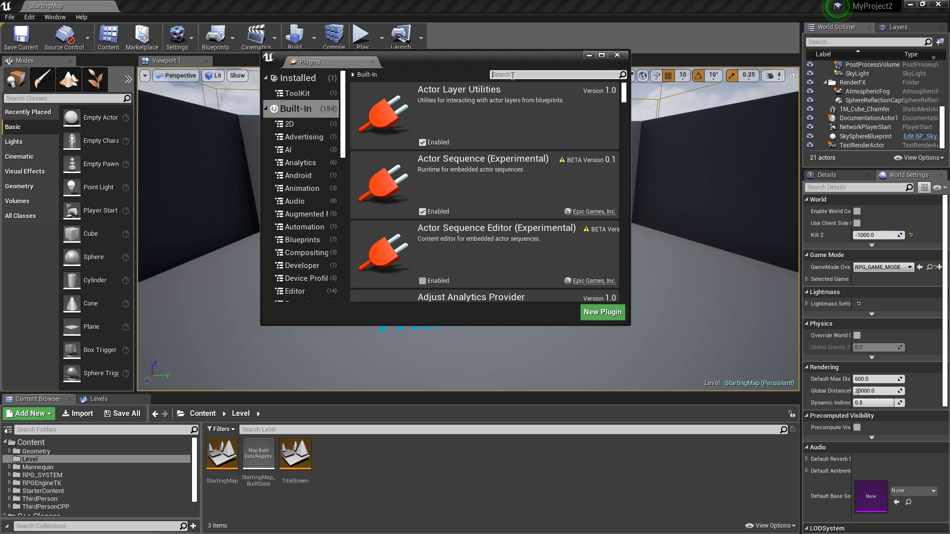
pyautogui.write('ap')
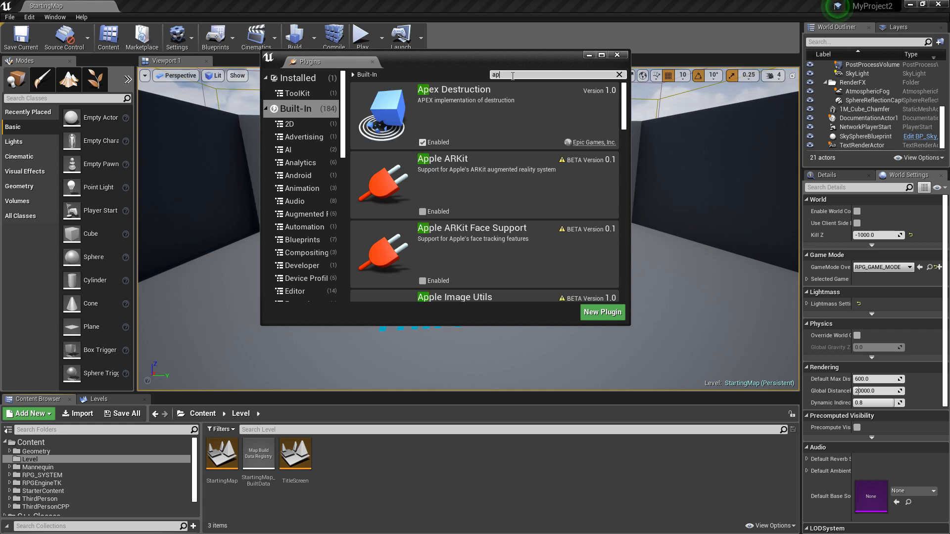
pyautogui.write('ex')
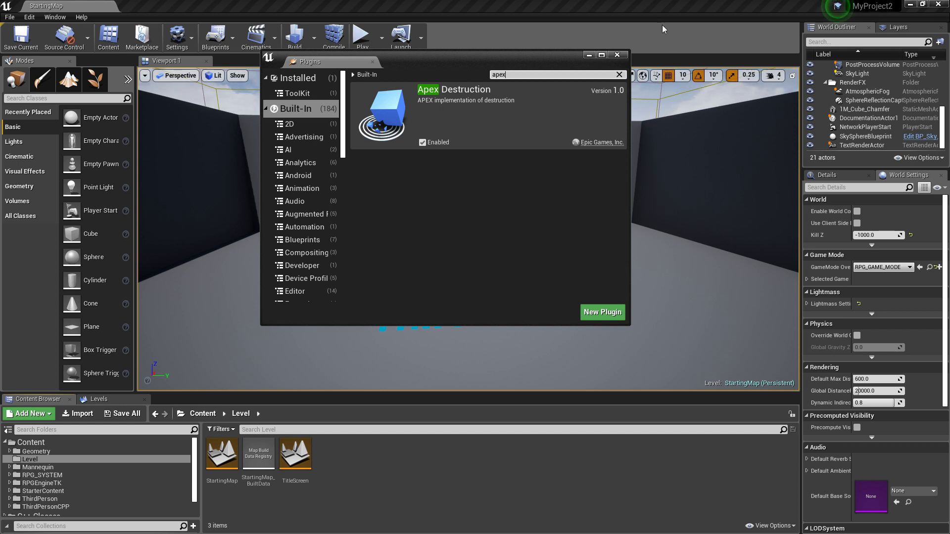
pyautogui.click(619, 55)
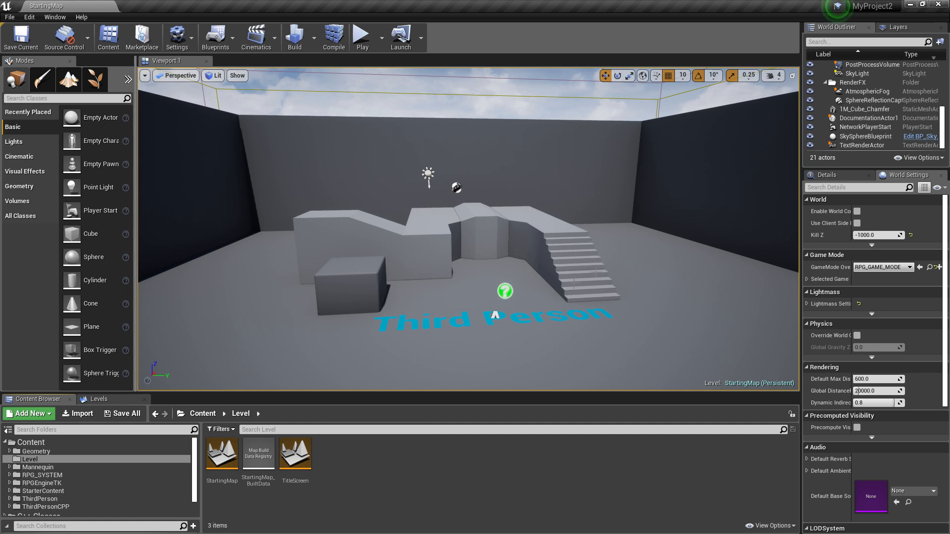
# Open the TitleScreen level from the Level content folder.
pyautogui.click(221, 475)
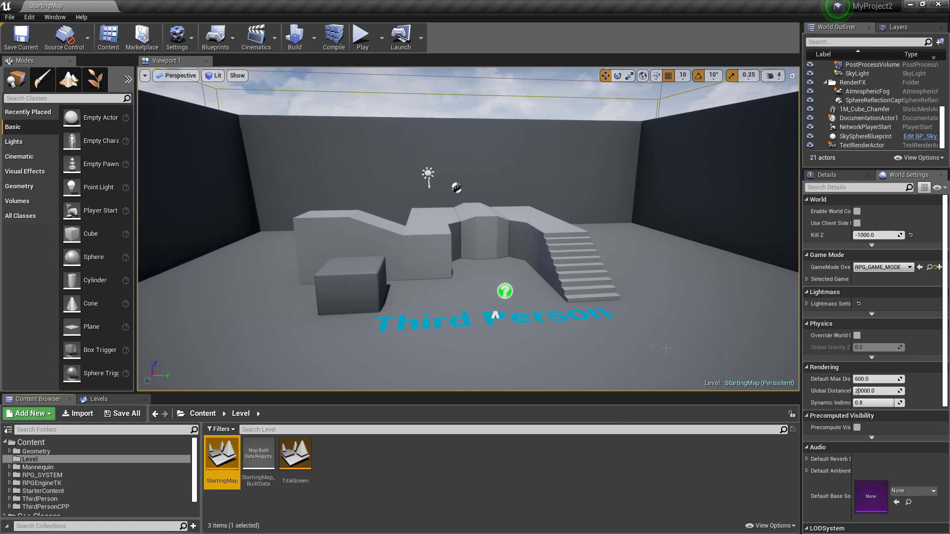
pyautogui.click(304, 454)
pyautogui.doubleClick(304, 454)
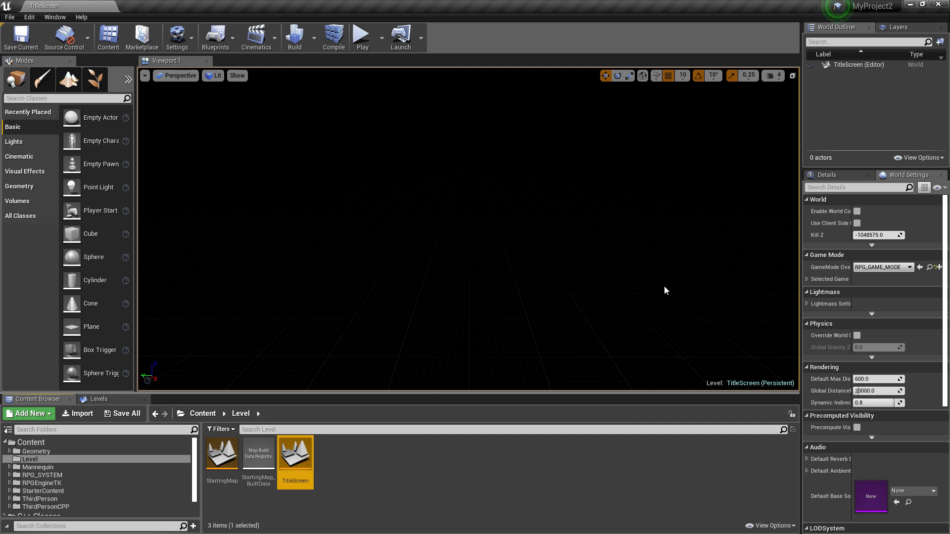
# Open the Maps & Modes project settings in a maximized window and inspect the Default GameMode choices.
pyautogui.click(31, 18)
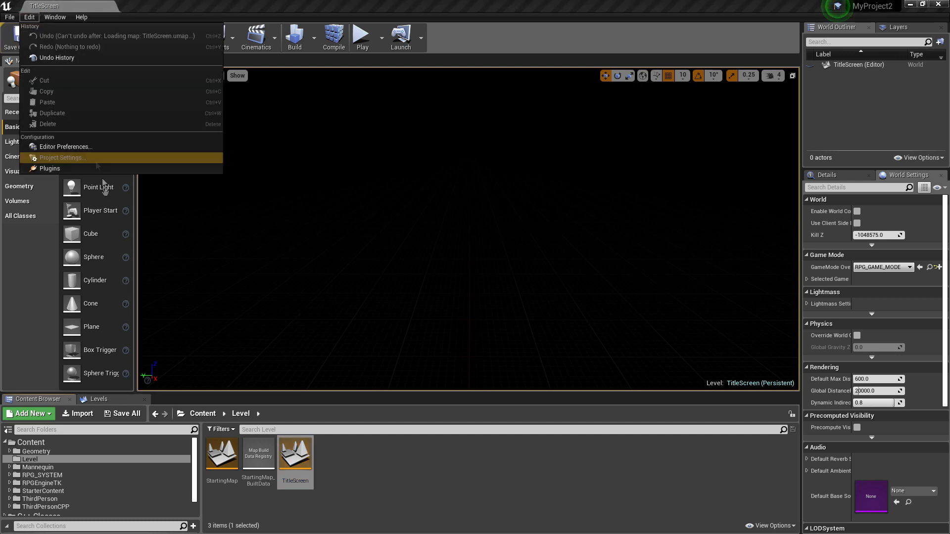
pyautogui.click(68, 158)
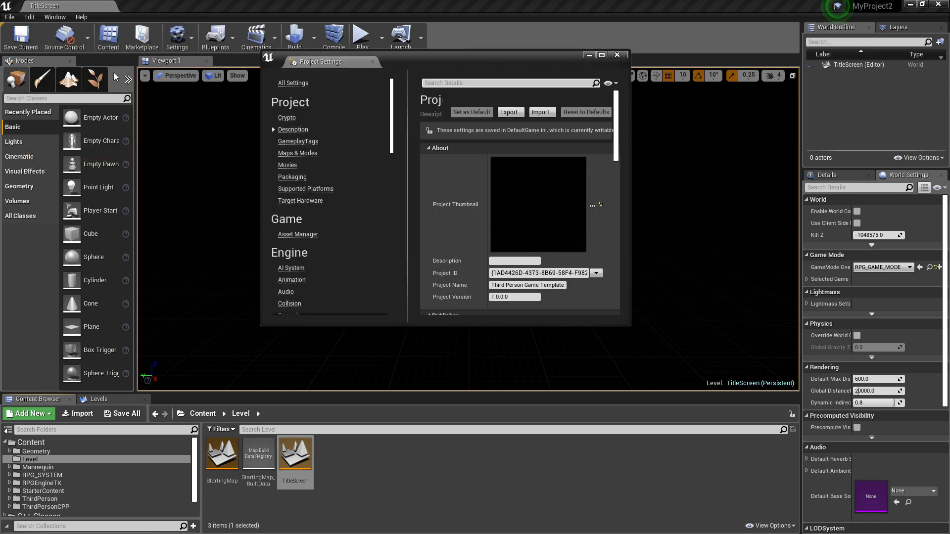
pyautogui.click(603, 54)
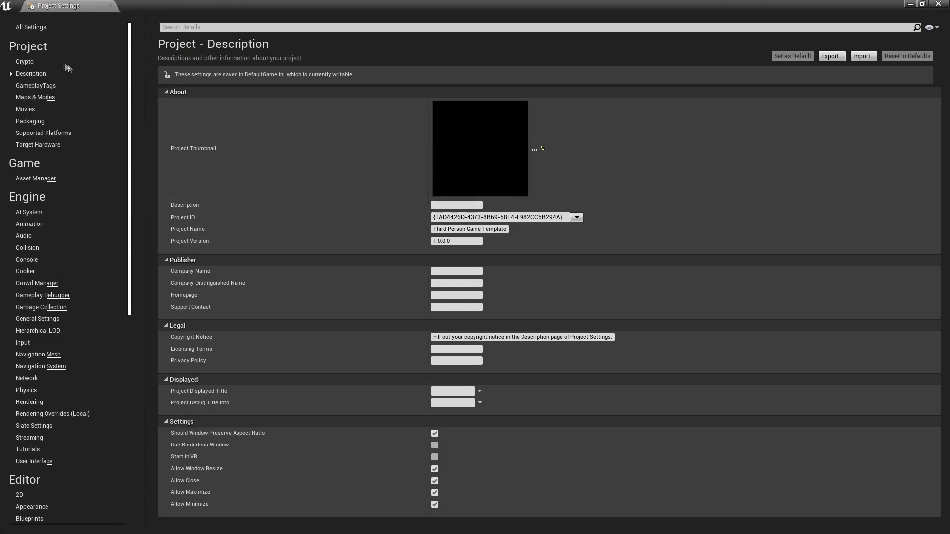
pyautogui.click(37, 97)
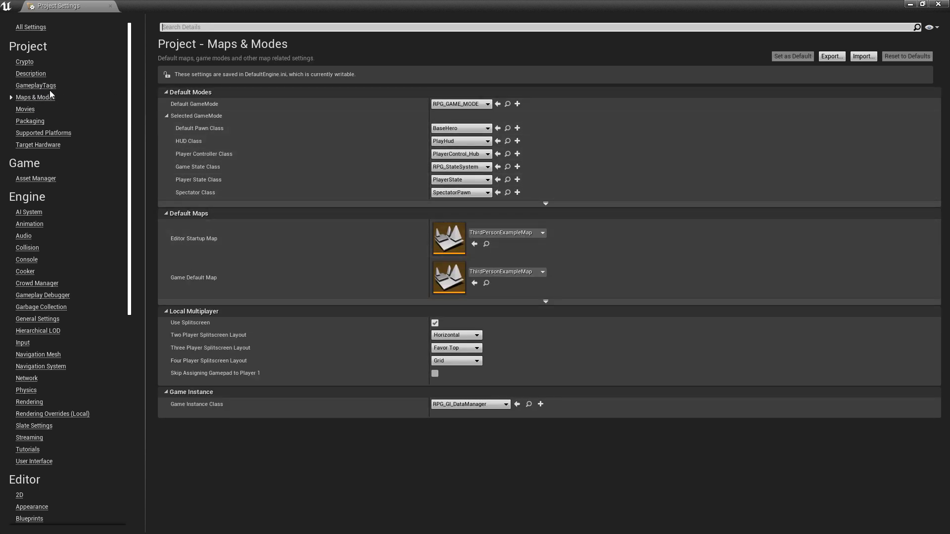
pyautogui.click(456, 104)
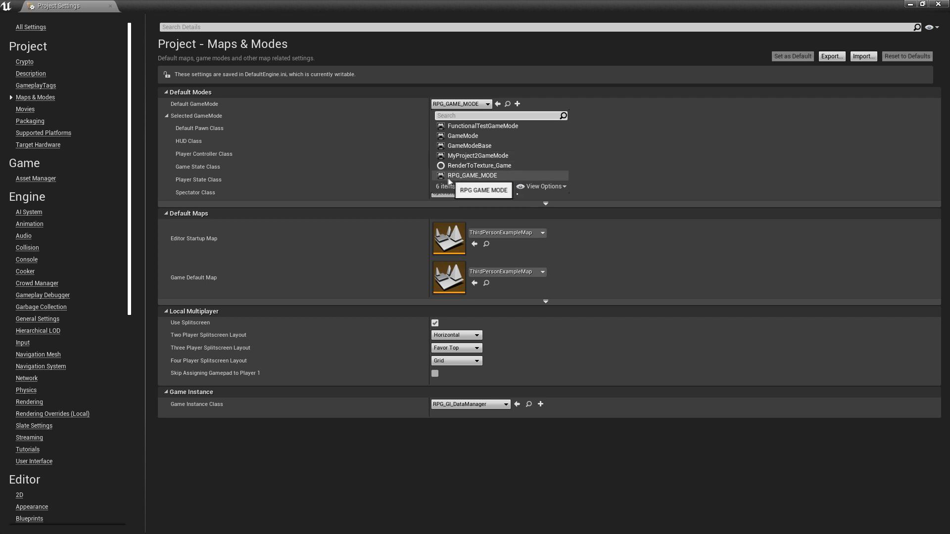
pyautogui.click(357, 132)
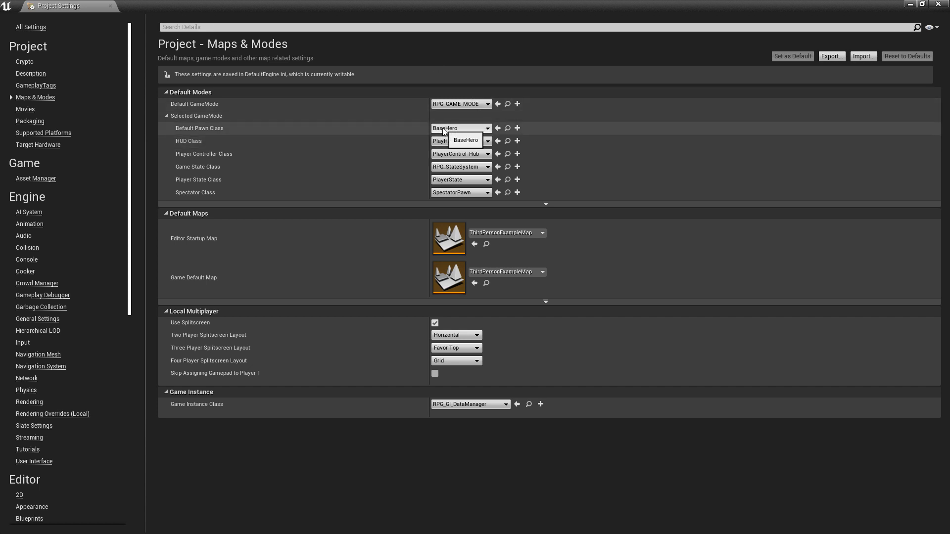
# Shrink the project settings window to uncover the editor and look through the RPG_SYSTEM and RPGEngineTK content folders.
pyautogui.doubleClick(470, 4)
pyautogui.moveTo(500, 61); pyautogui.dragTo(569, 24)
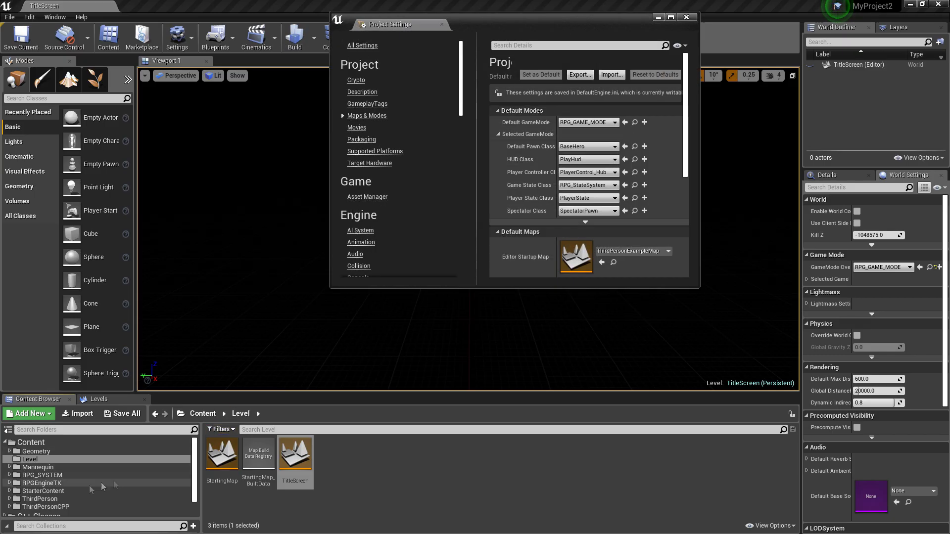
pyautogui.scroll(-1, 68, 483)
pyautogui.click(79, 460)
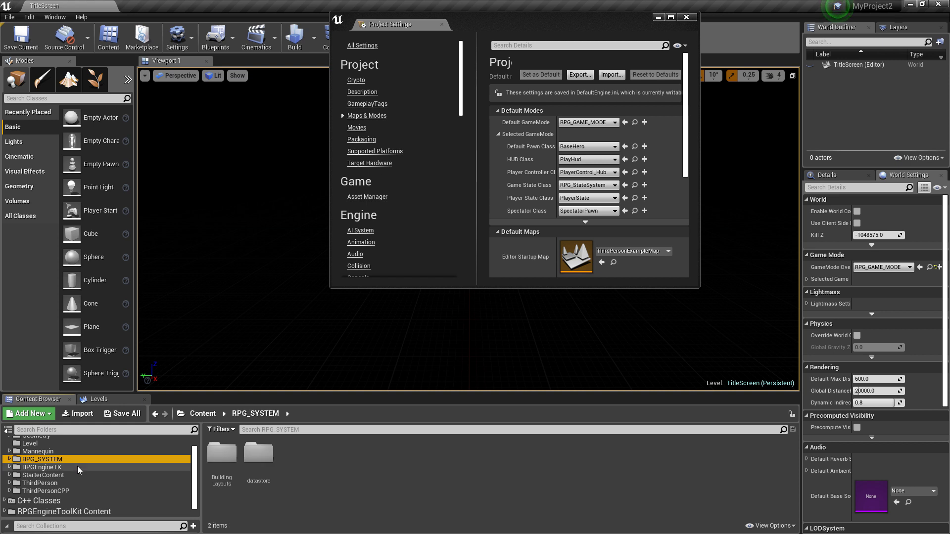
pyautogui.click(78, 465)
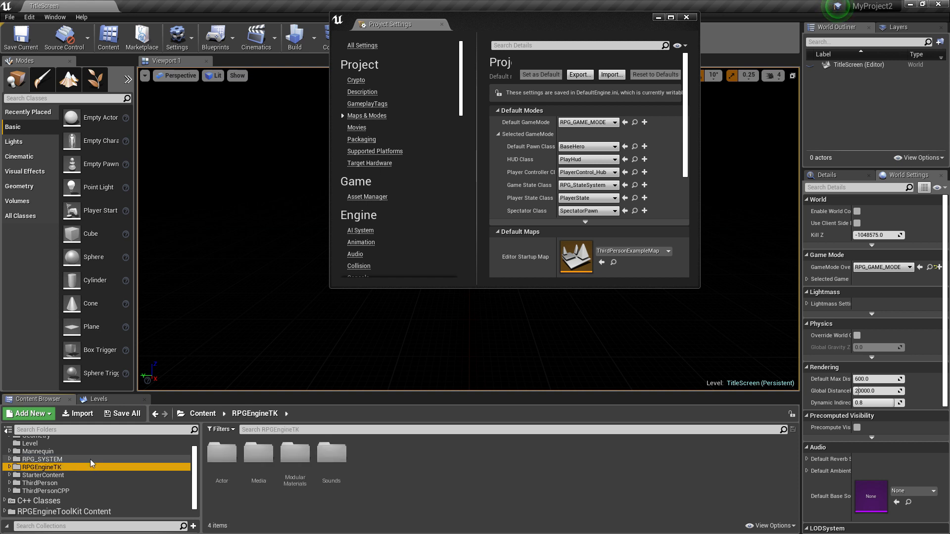
pyautogui.click(84, 460)
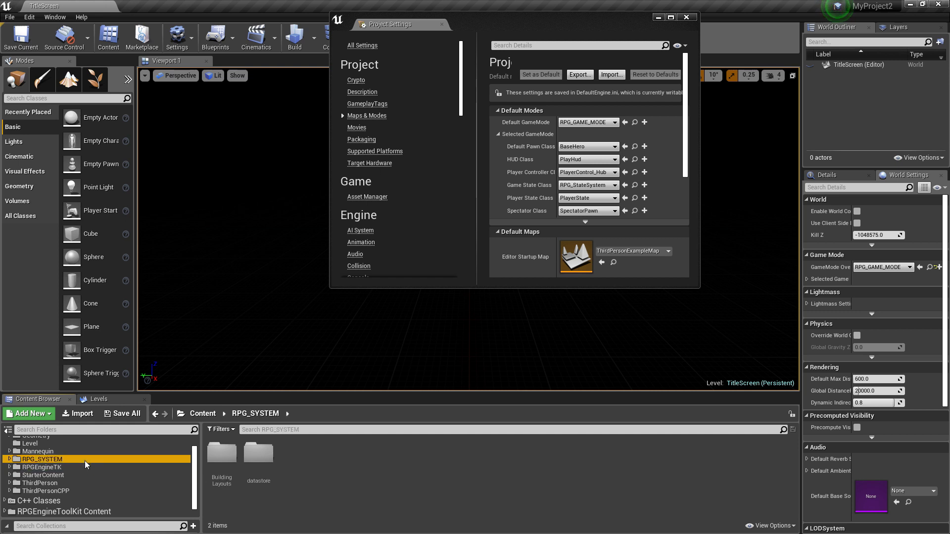
# Locate and select the BaseHero asset in the RPGEngineTK/Actor/Heros content folder.
pyautogui.click(67, 468)
pyautogui.click(227, 461)
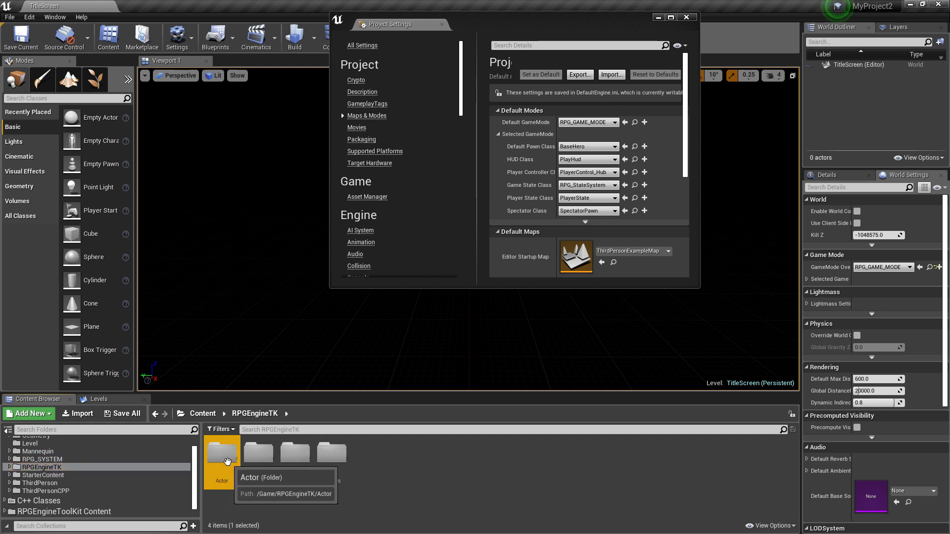
pyautogui.doubleClick(227, 461)
pyautogui.doubleClick(256, 453)
pyautogui.click(247, 456)
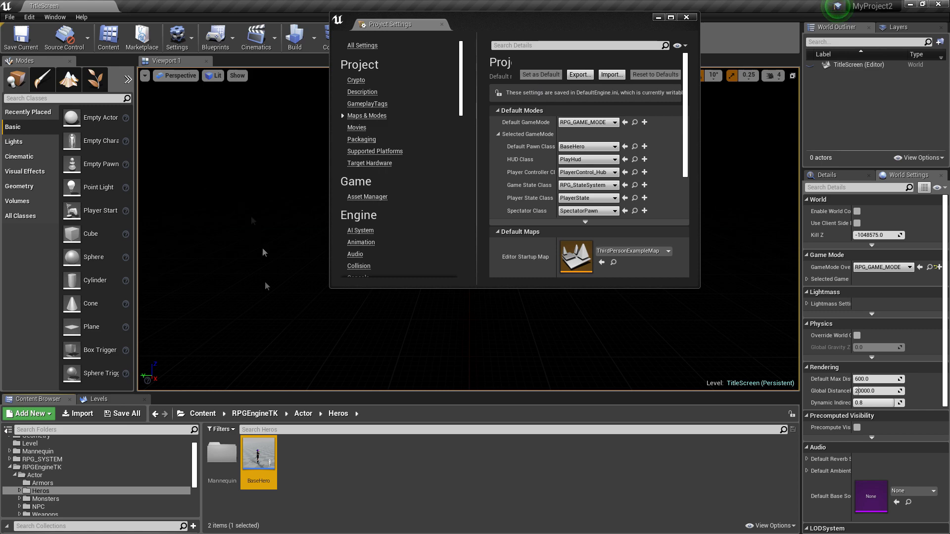
# Inspect the Game Instance Class choices in the Maps & Modes settings and close the project settings.
pyautogui.doubleClick(587, 21)
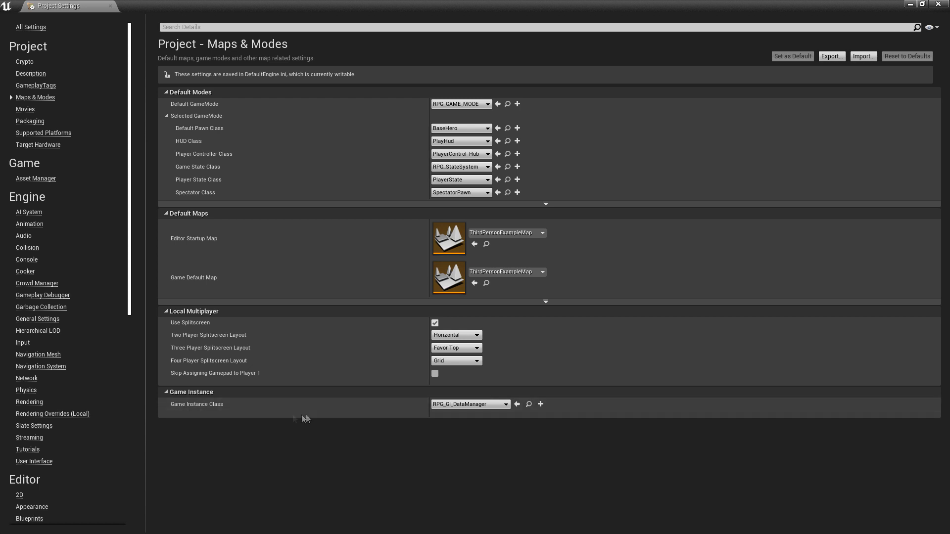
pyautogui.click(482, 404)
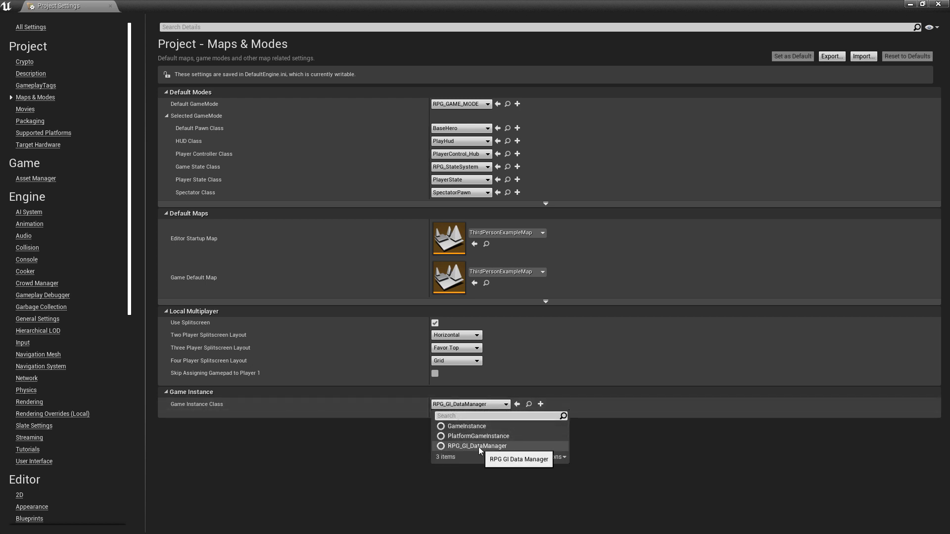
pyautogui.click(352, 454)
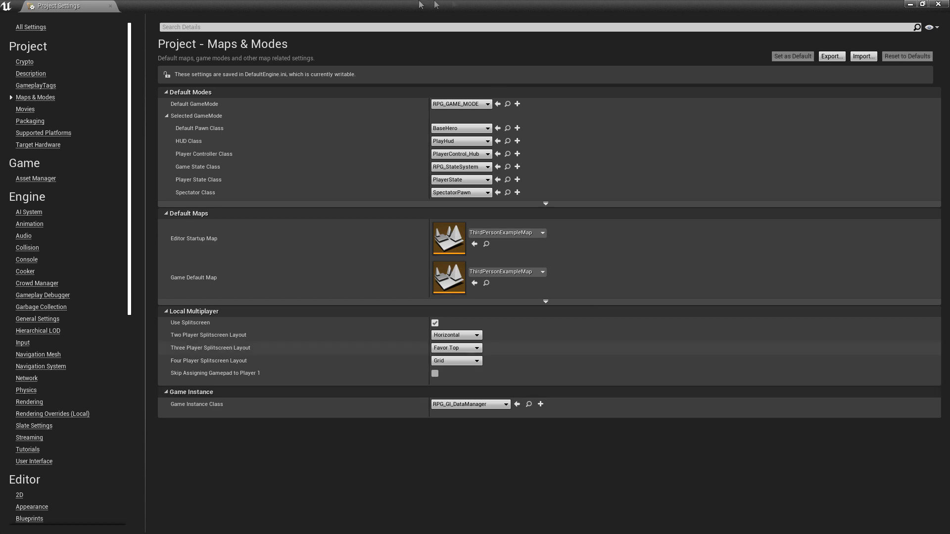
pyautogui.doubleClick(585, 4)
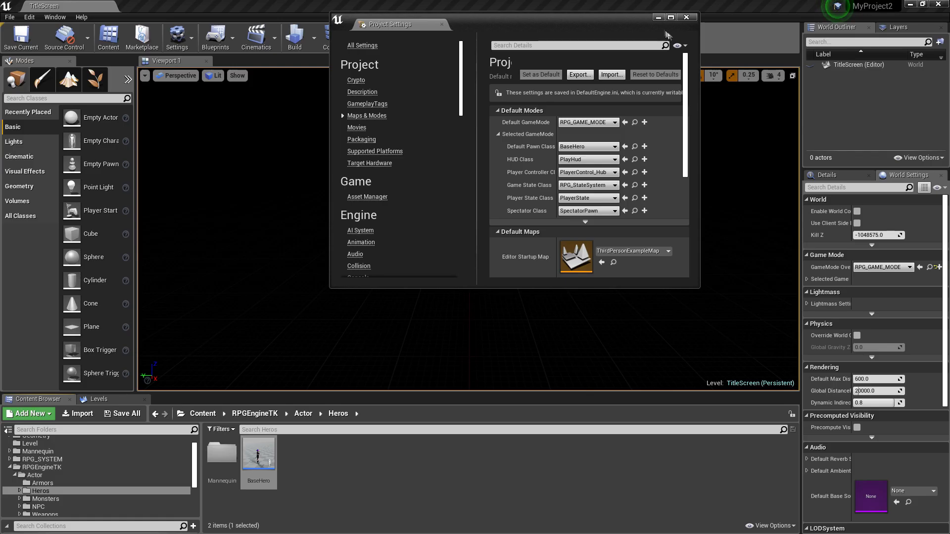
pyautogui.click(690, 18)
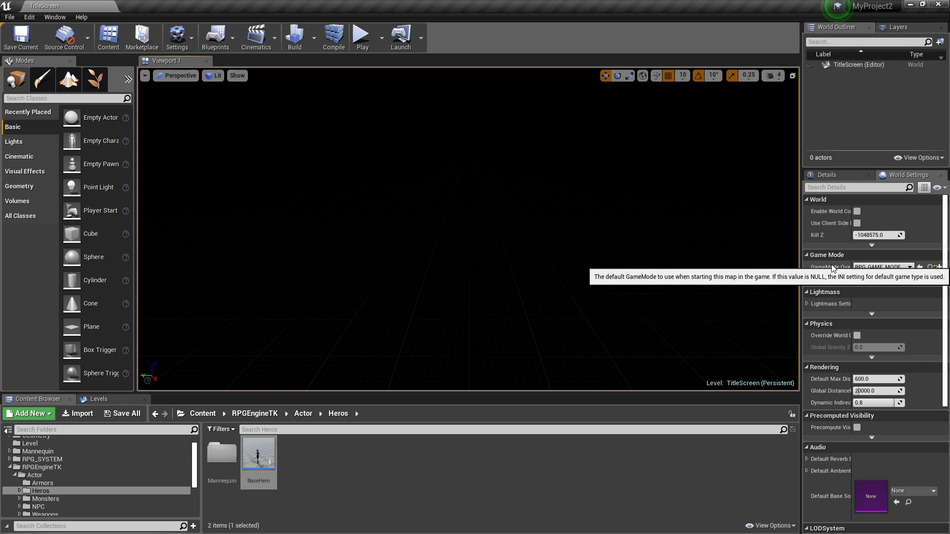
# Inspect the GameMode Override choices in the TitleScreen level's world settings and reopen TitleScreen from the Level folder.
pyautogui.click(883, 268)
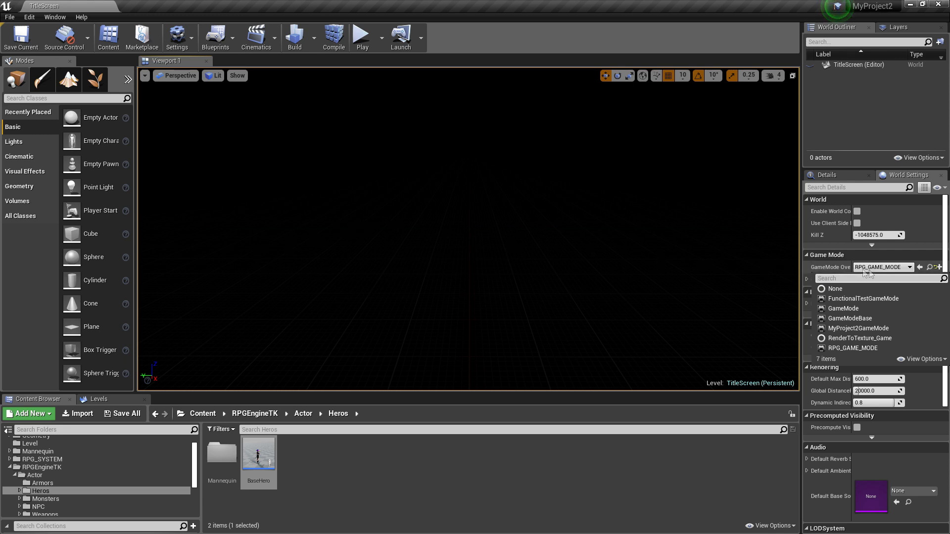
pyautogui.click(885, 268)
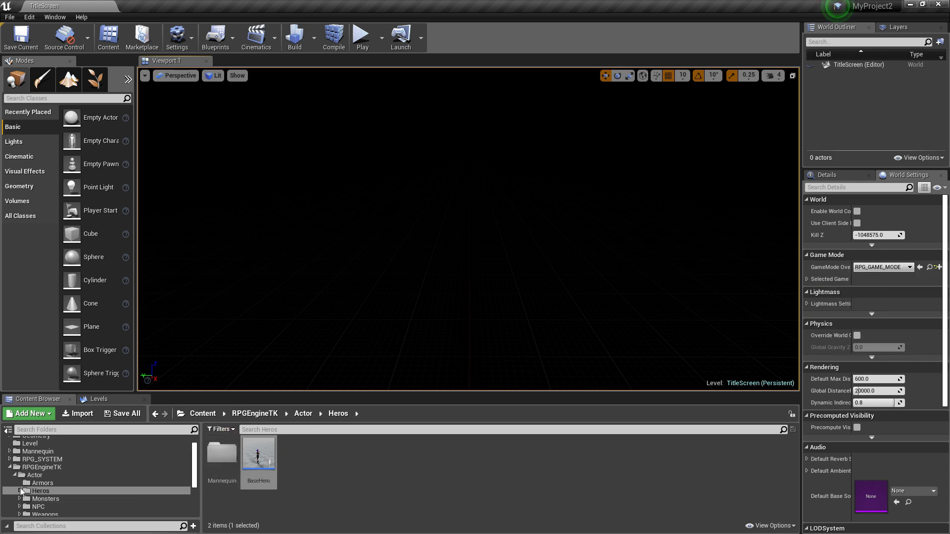
pyautogui.scroll(2, 62, 459)
pyautogui.click(59, 461)
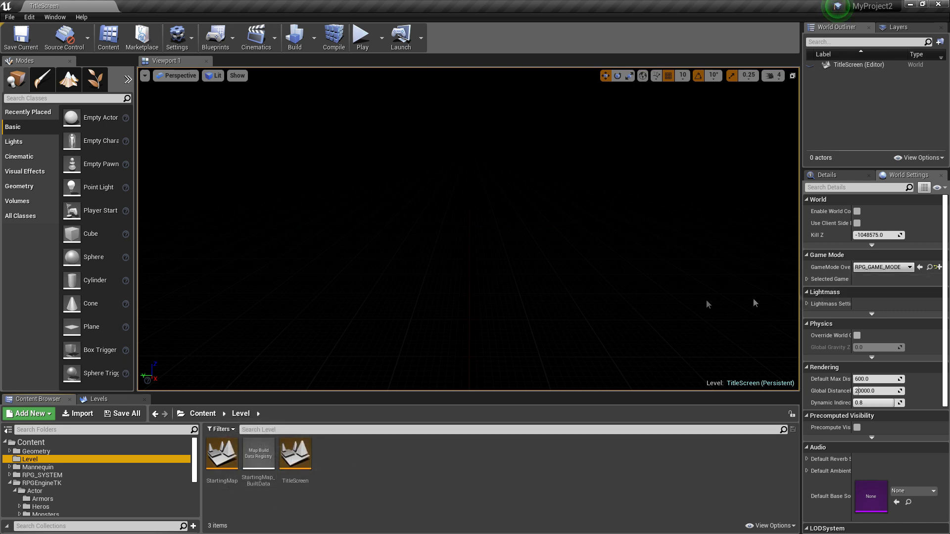
pyautogui.doubleClick(302, 449)
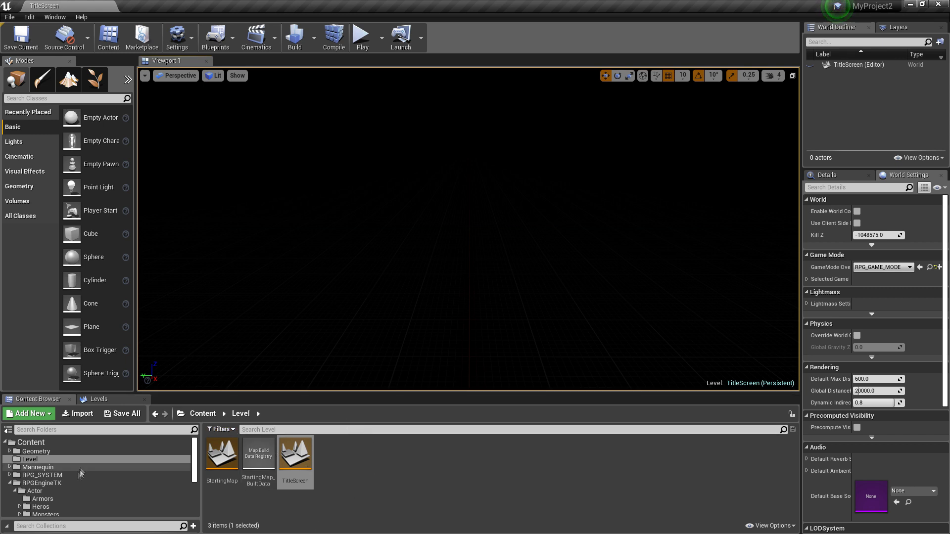
# Look through the contents of the RPG_SYSTEM/datastore, RPGEngineTK and RPGEngineTK/Actor content folders.
pyautogui.doubleClick(44, 475)
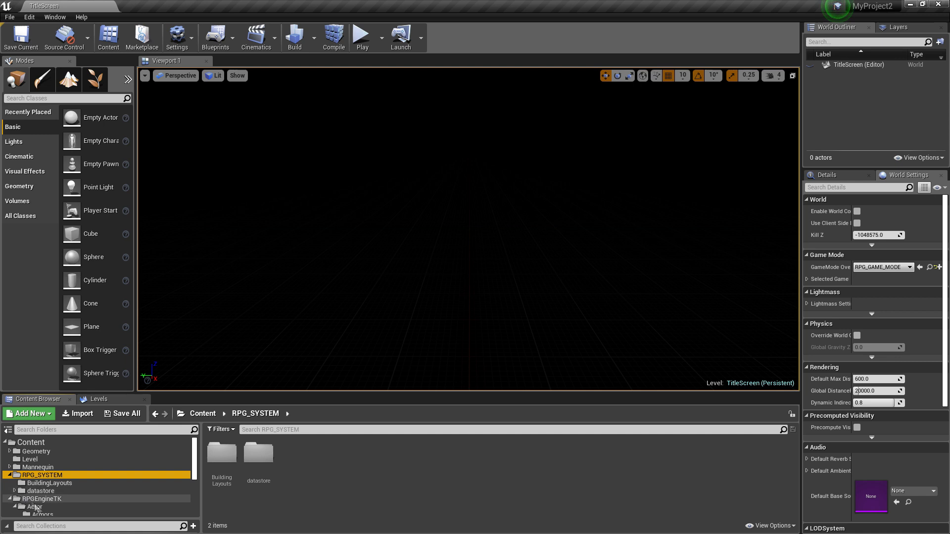
pyautogui.click(47, 491)
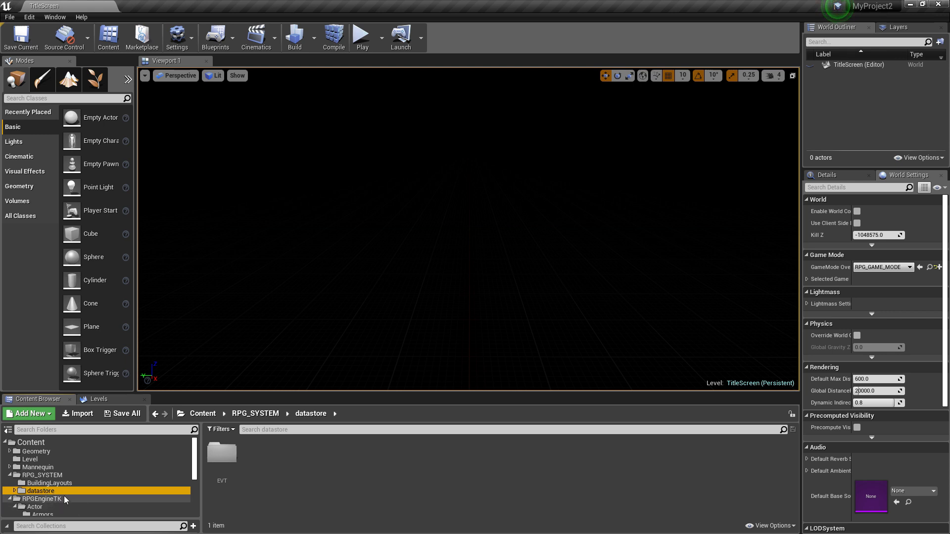
pyautogui.click(64, 497)
pyautogui.scroll(-2, 69, 496)
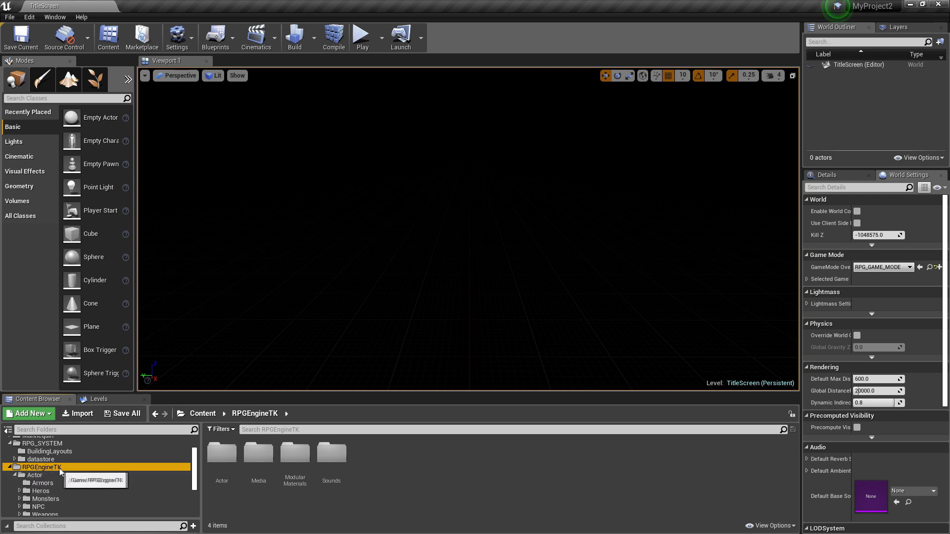
pyautogui.scroll(2, 60, 468)
pyautogui.scroll(-2, 58, 473)
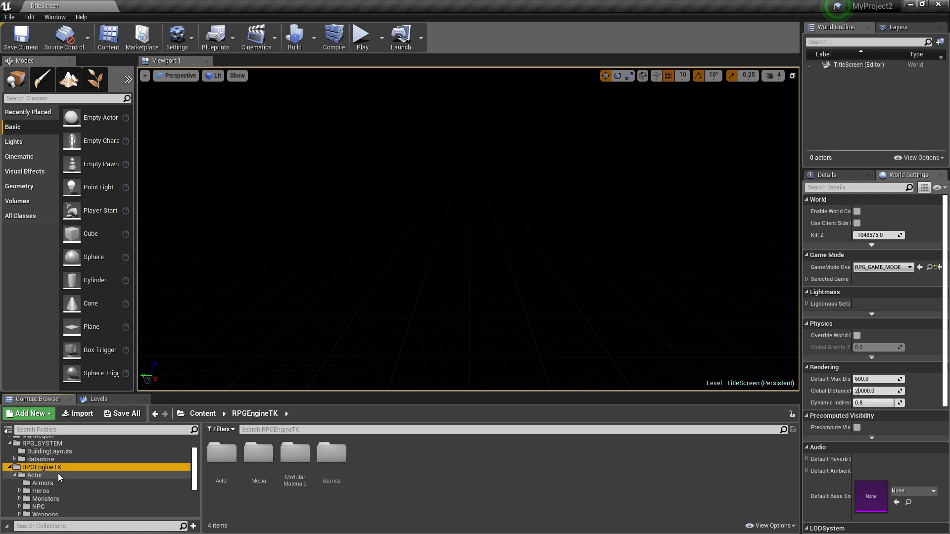
pyautogui.click(73, 476)
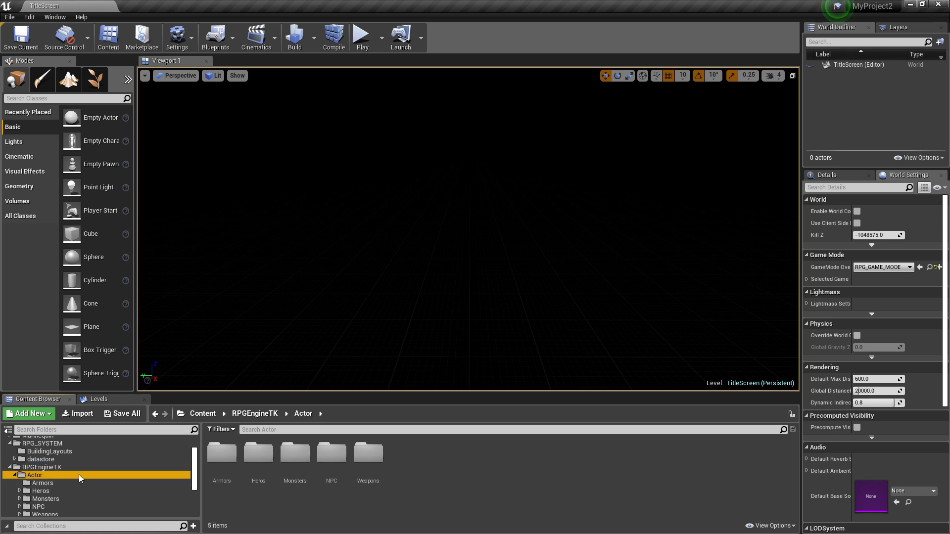
# Look through the subfolders of RPGEngineTK/Actor, including Armors, Monsters and NPC, ending in the Heros folder.
pyautogui.scroll(-2, 78, 474)
pyautogui.scroll(-2, 64, 462)
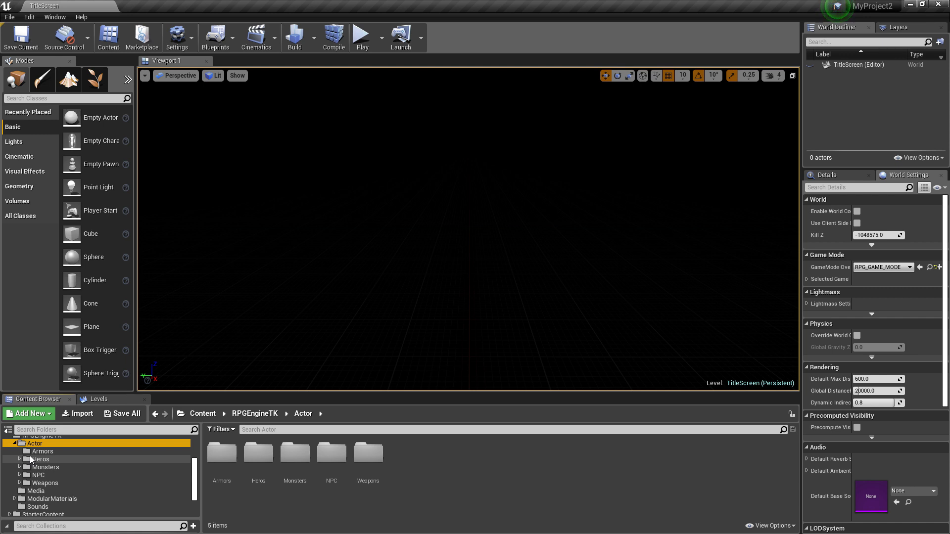
pyautogui.scroll(2, 50, 460)
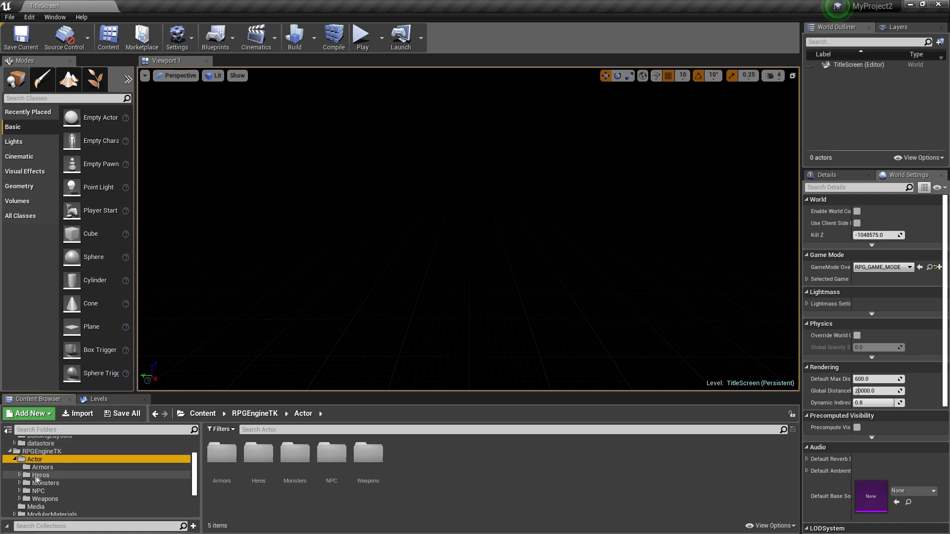
pyautogui.click(43, 474)
pyautogui.click(45, 483)
pyautogui.click(44, 490)
pyautogui.click(44, 505)
pyautogui.click(36, 459)
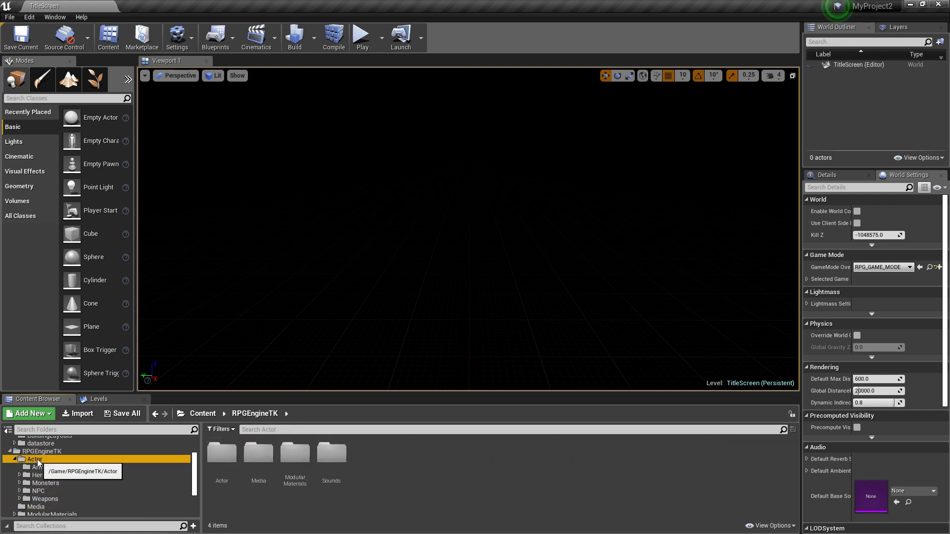
pyautogui.click(46, 467)
pyautogui.click(51, 484)
pyautogui.click(55, 477)
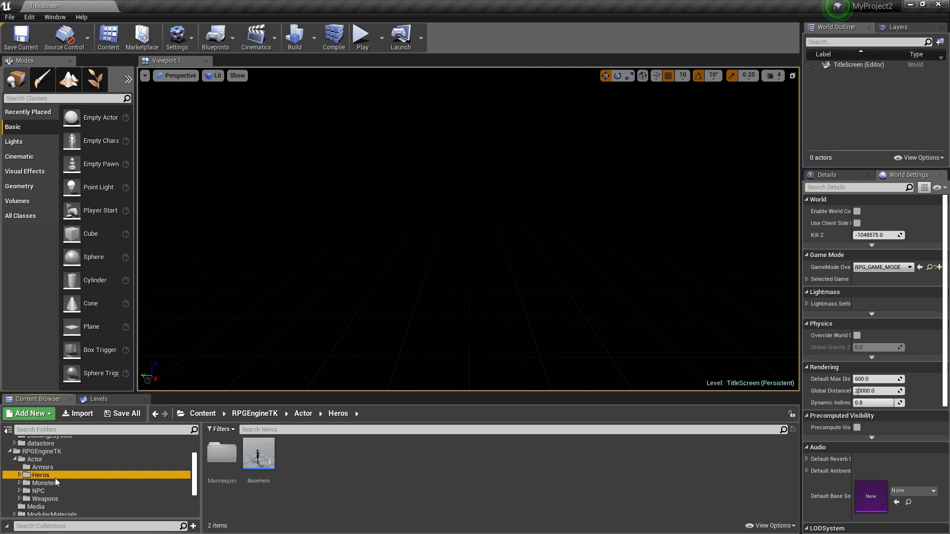
# Collapse the RPGEngineTK and RPG_SYSTEM folders in the content folder tree, with RPG_SYSTEM selected.
pyautogui.click(383, 311)
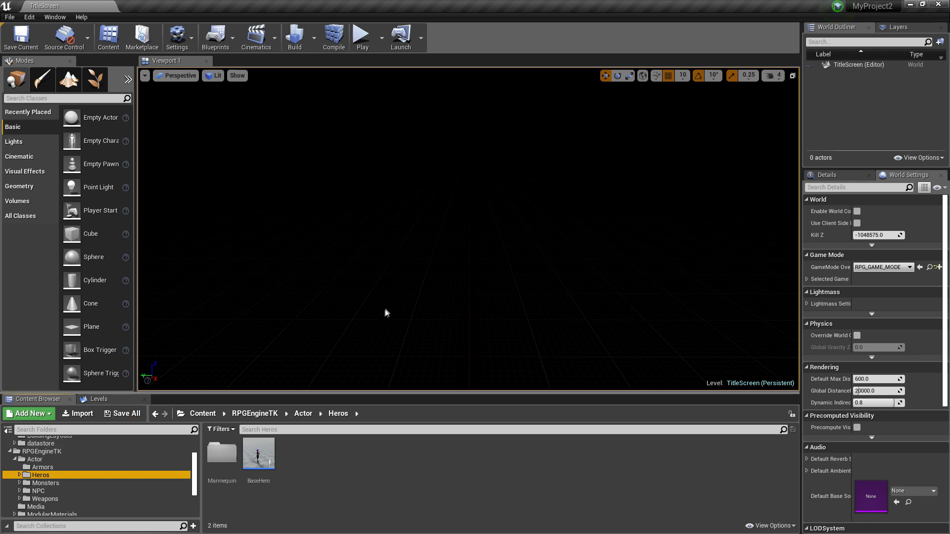
pyautogui.click(10, 451)
pyautogui.click(48, 455)
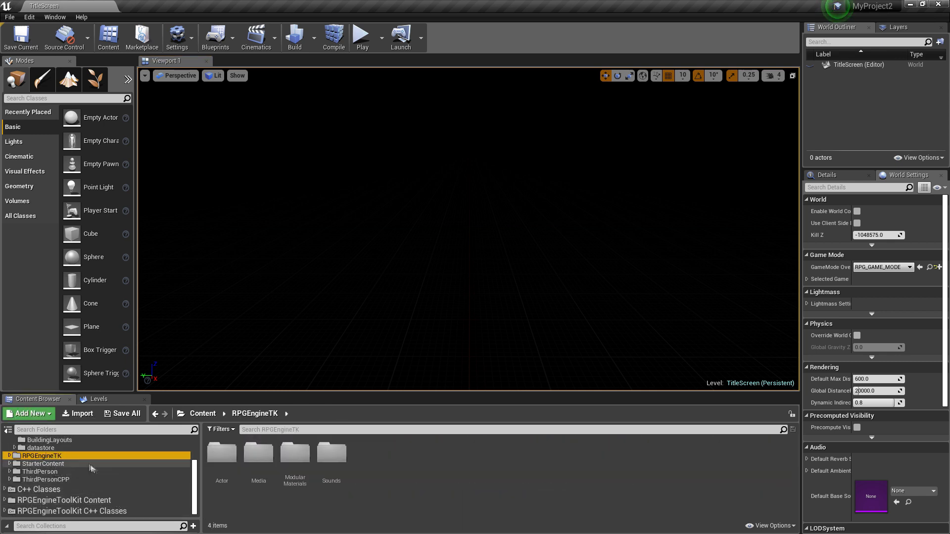
pyautogui.click(63, 442)
pyautogui.scroll(1, 63, 441)
pyautogui.click(40, 447)
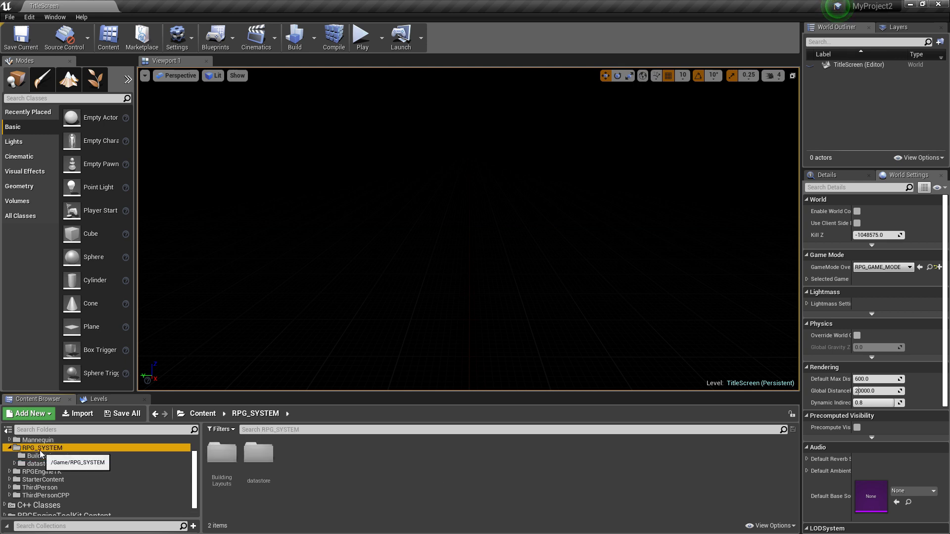
pyautogui.click(10, 448)
pyautogui.click(391, 452)
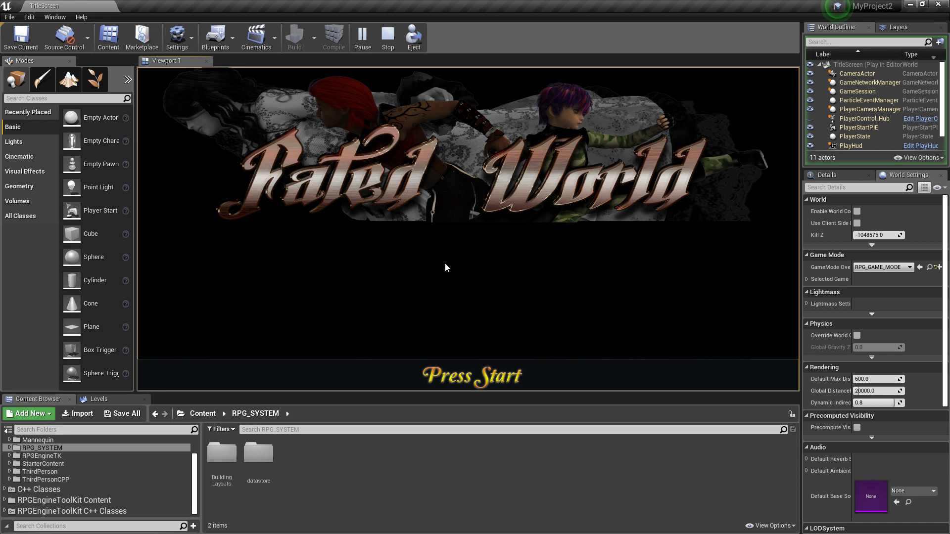
# Play-test the title screen in full screen, browse its menu entries such as Continue and Exit, and stop the play session.
pyautogui.press('F11')
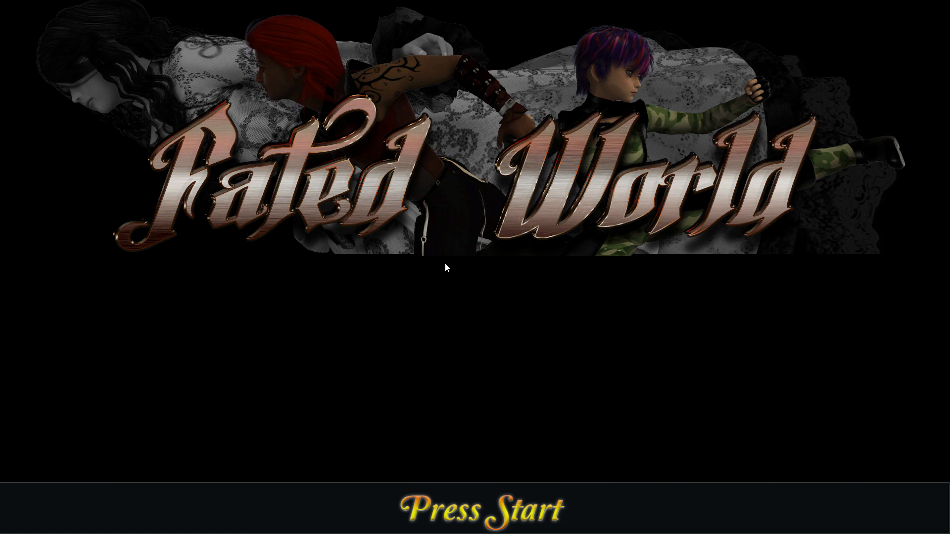
pyautogui.press('Return')
pyautogui.press('Right')
pyautogui.press('Right')
pyautogui.press('Left')
pyautogui.press('Left')
pyautogui.press('Left')
pyautogui.press('Left')
pyautogui.press('Left')
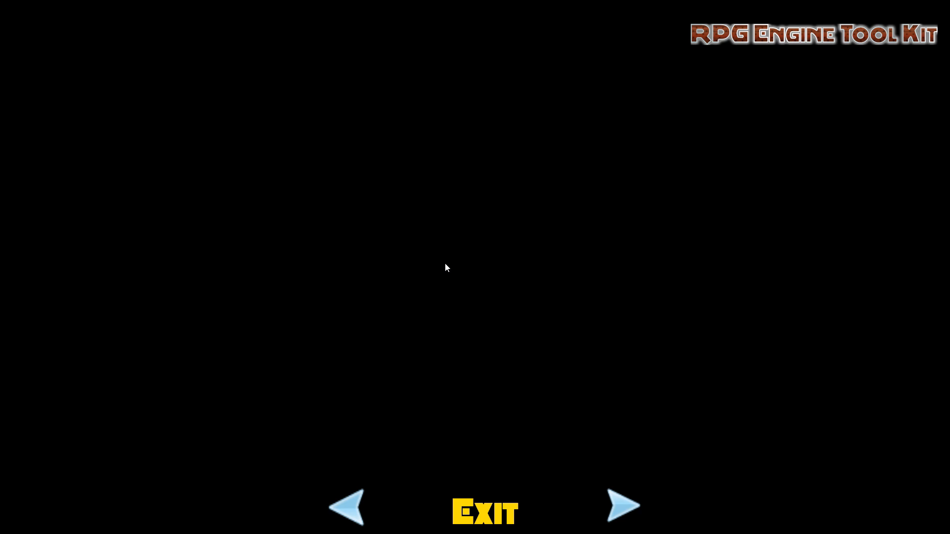
pyautogui.press('Left')
pyautogui.press('Left')
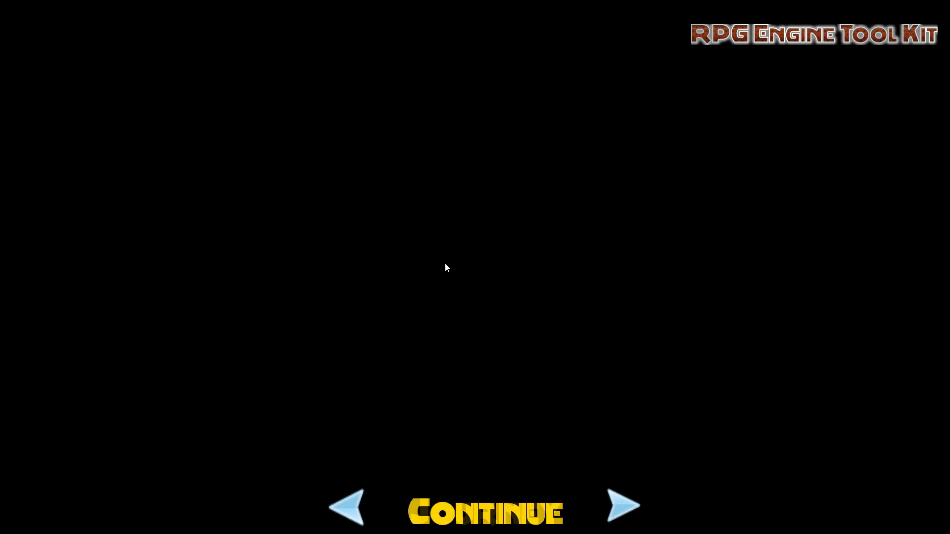
pyautogui.press('Right')
pyautogui.press('Right')
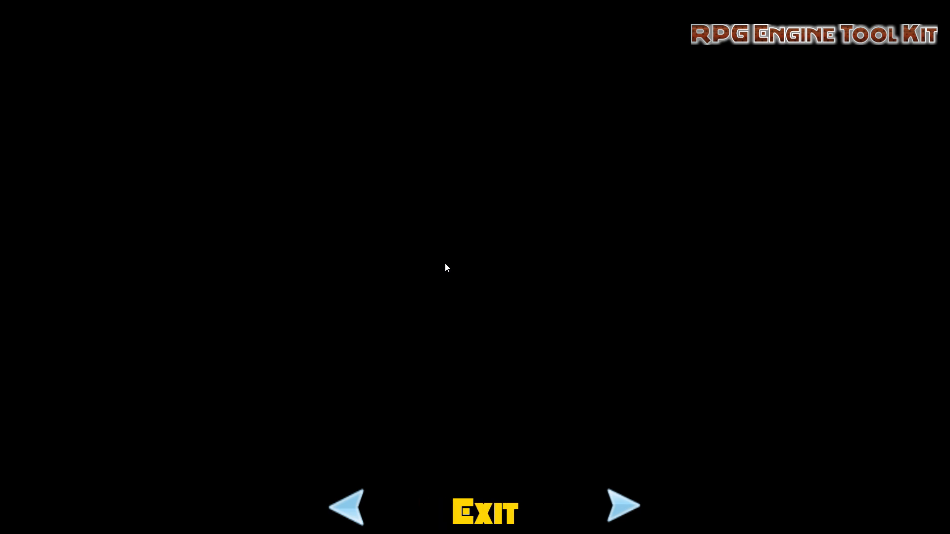
pyautogui.press('Left')
pyautogui.press('Left')
pyautogui.press('Escape')
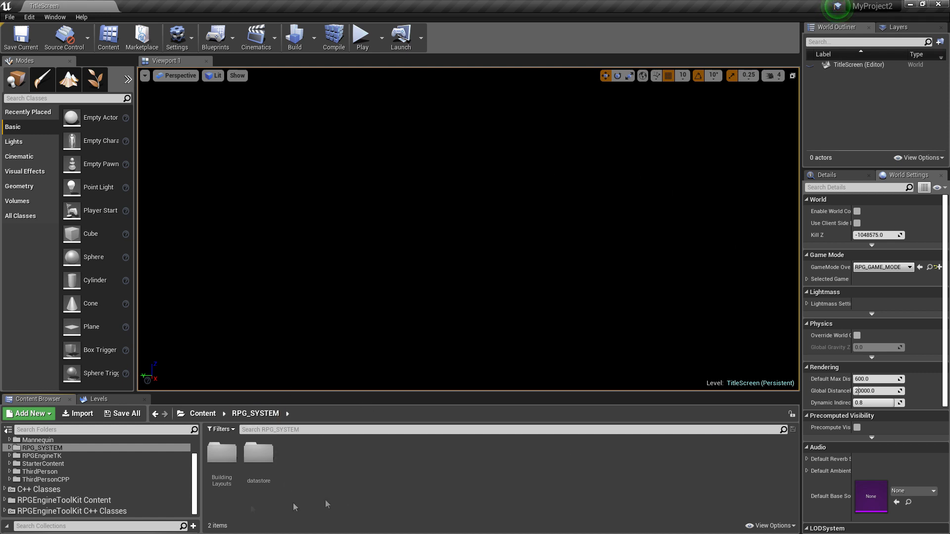
# Open the StartingMap level from the Level content folder.
pyautogui.click(46, 448)
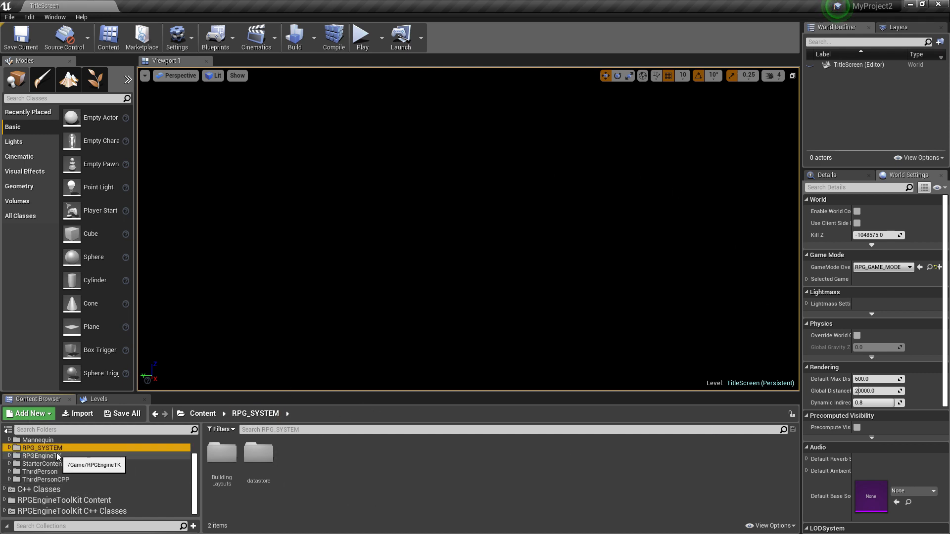
pyautogui.click(50, 455)
pyautogui.scroll(2, 72, 445)
pyautogui.click(40, 451)
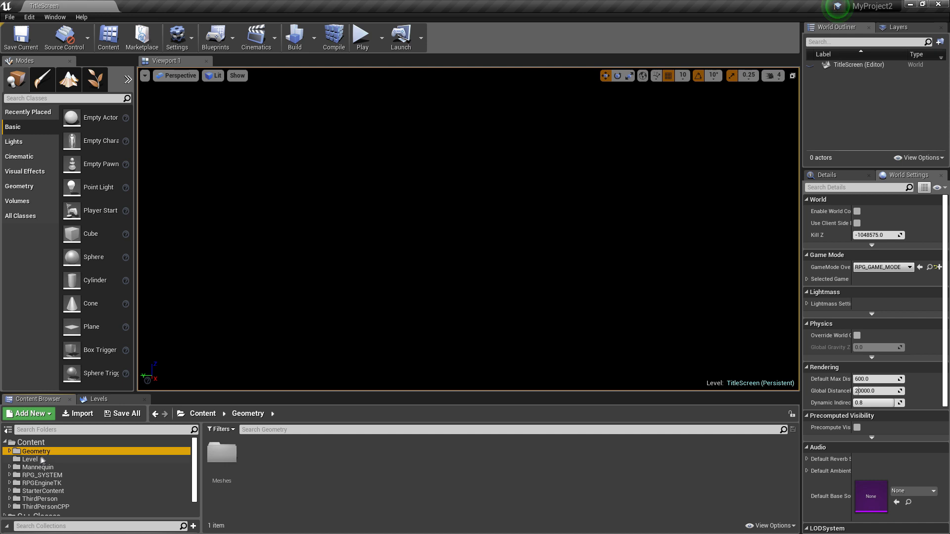
pyautogui.click(42, 459)
pyautogui.doubleClick(222, 455)
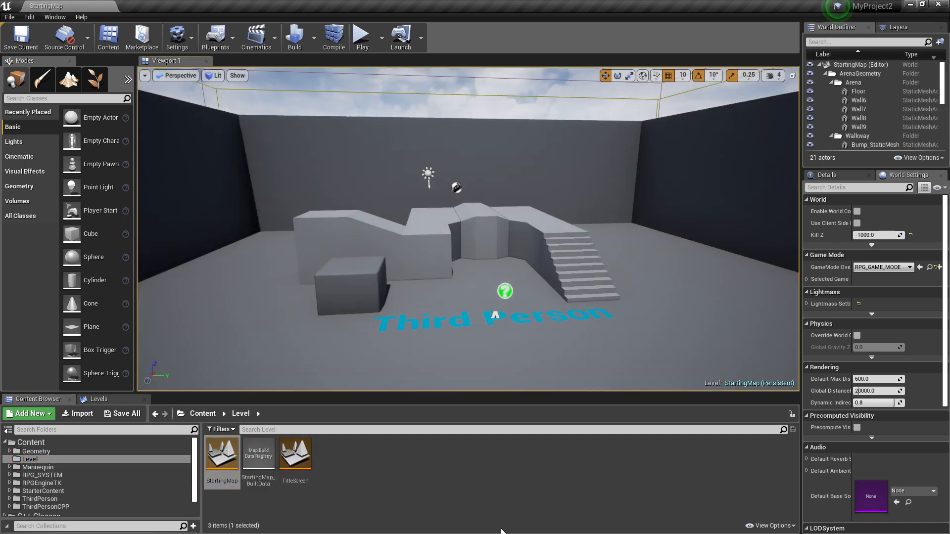
# Delete the NetworkPlayerStart actor from the StartingMap floor.
pyautogui.moveTo(495, 248); pyautogui.dragTo(509, 296, button='right')
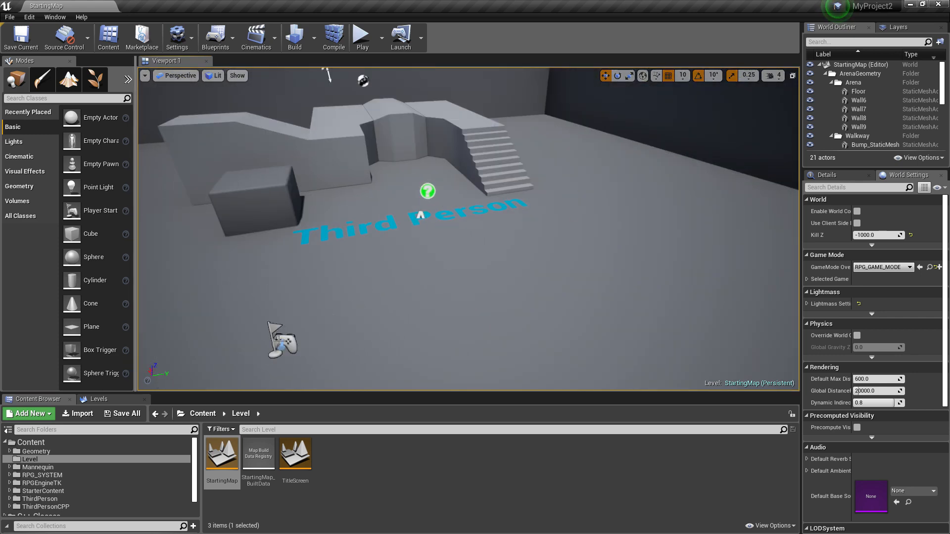
pyautogui.click(283, 344)
pyautogui.moveTo(282, 343); pyautogui.dragTo(587, 297)
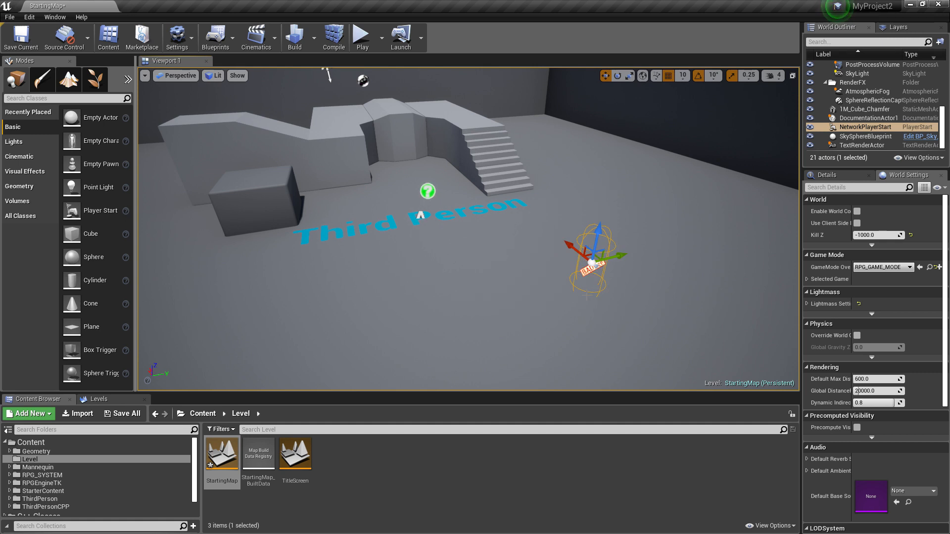
pyautogui.press('Delete')
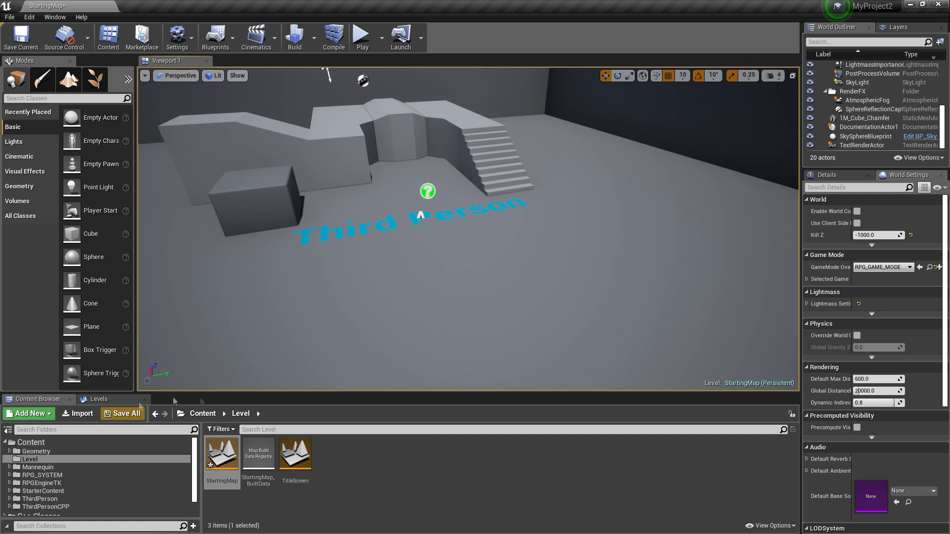
# Open the RPGEngineToolKit Content folder and check the content browser's plugin and engine content display options.
pyautogui.scroll(-2, 73, 461)
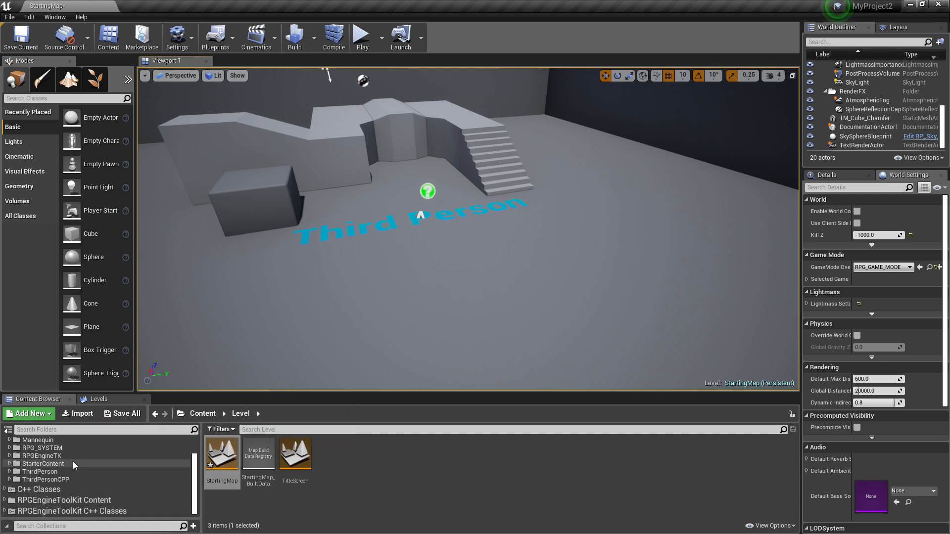
pyautogui.doubleClick(76, 501)
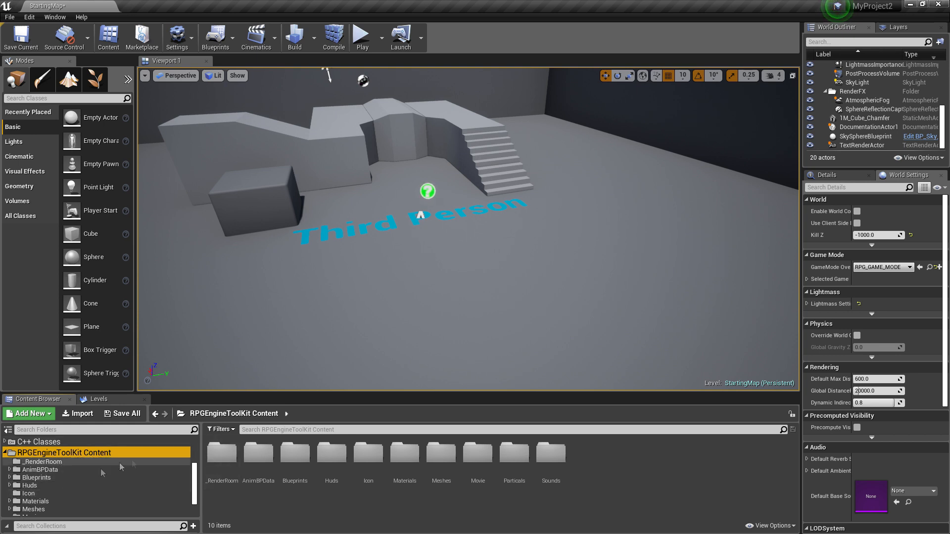
pyautogui.click(771, 526)
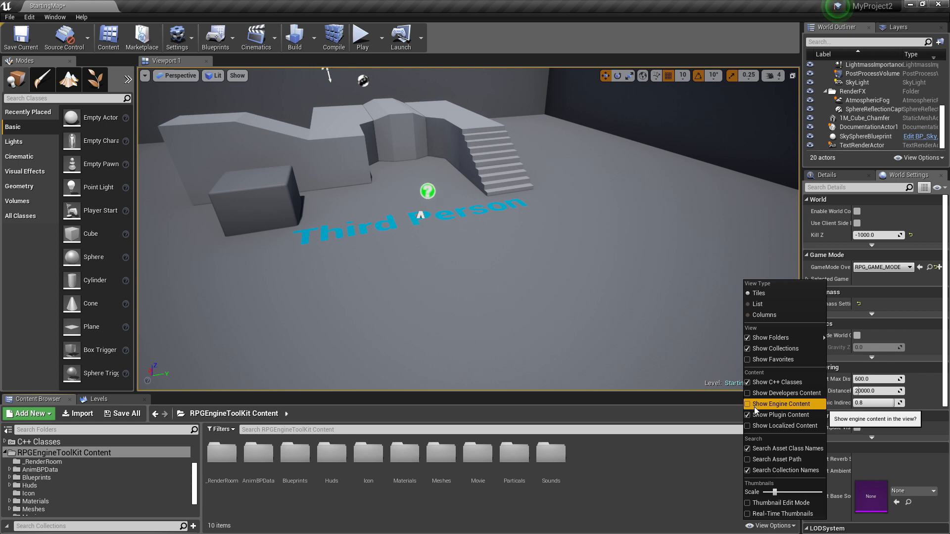
pyautogui.click(648, 486)
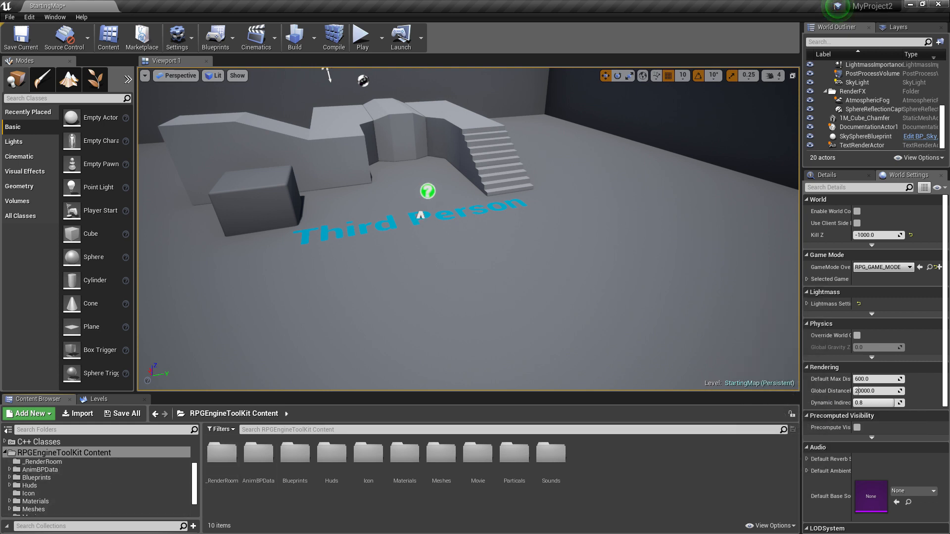
# Place a WayPoint from the plugin's Blueprints/Props/Zones folder on the open floor beside the Third Person text, at about -1050, 200, 130.
pyautogui.scroll(-3, 106, 481)
pyautogui.scroll(2, 45, 453)
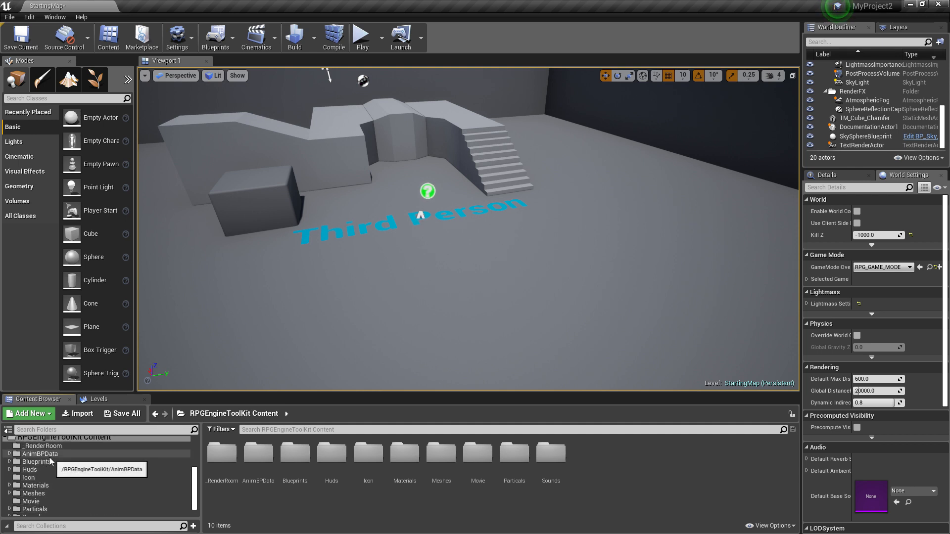
pyautogui.doubleClick(58, 463)
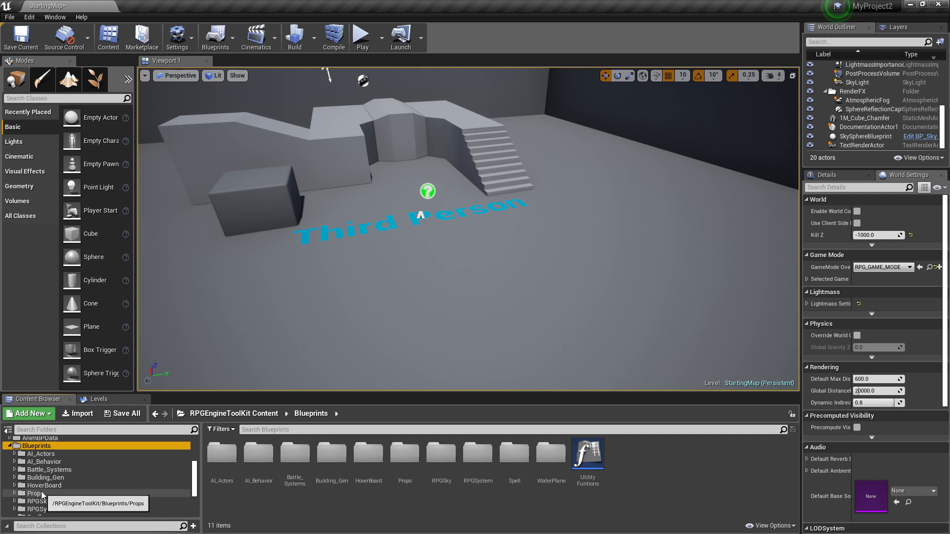
pyautogui.click(91, 494)
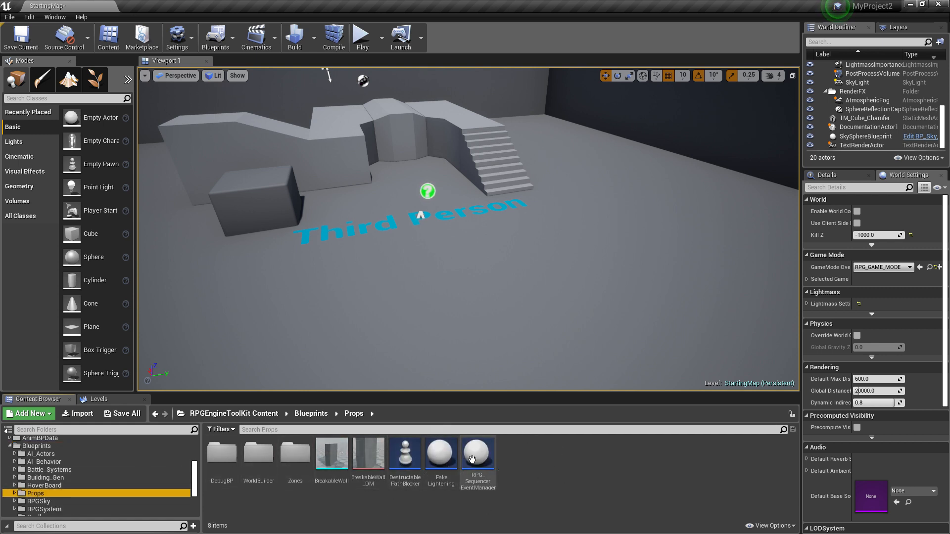
pyautogui.doubleClick(296, 453)
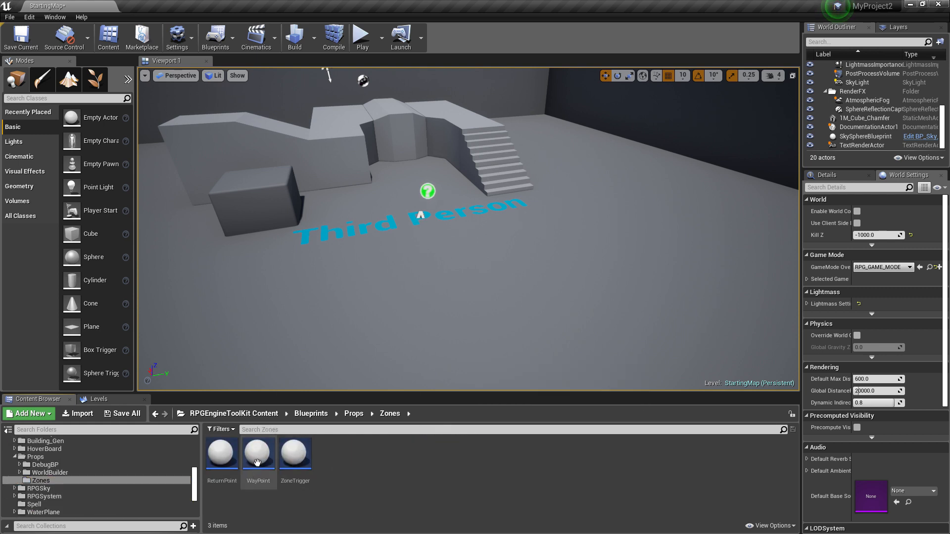
pyautogui.moveTo(257, 452); pyautogui.dragTo(583, 319)
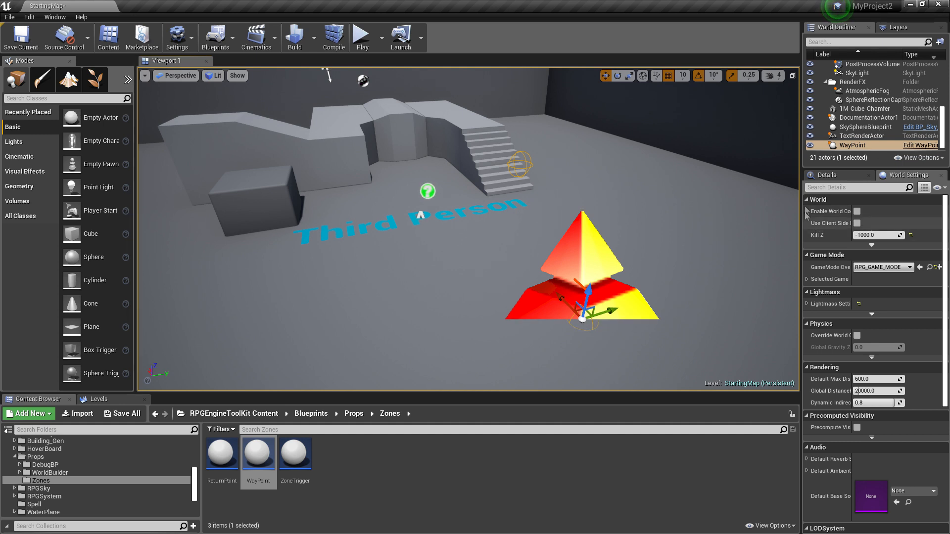
# Set the WayPoint's Way Point Name to StartingPoint and widen the property name column in its details.
pyautogui.click(826, 175)
pyautogui.click(883, 330)
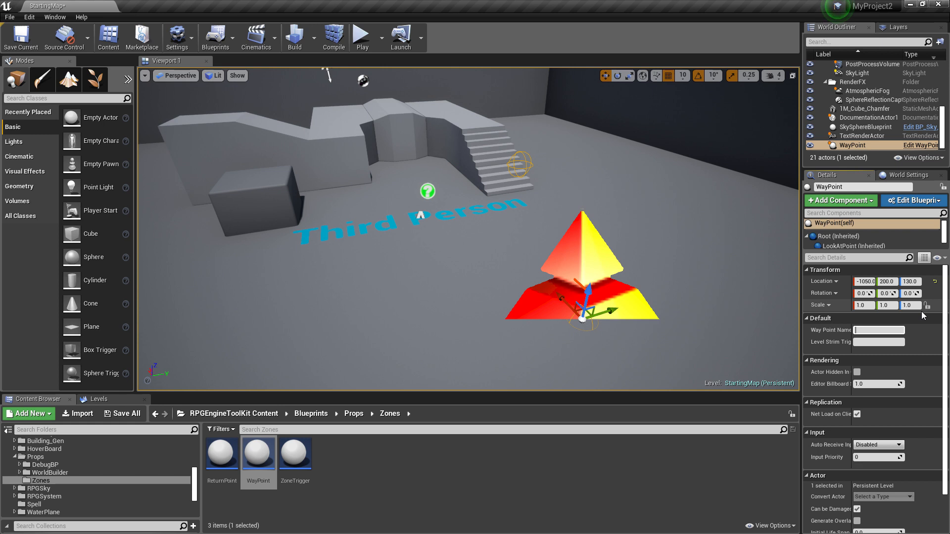
pyautogui.write('STartingPoint')
pyautogui.press('Home')
pyautogui.press('Right')
pyautogui.press('Delete')
pyautogui.write('t')
pyautogui.press('Return')
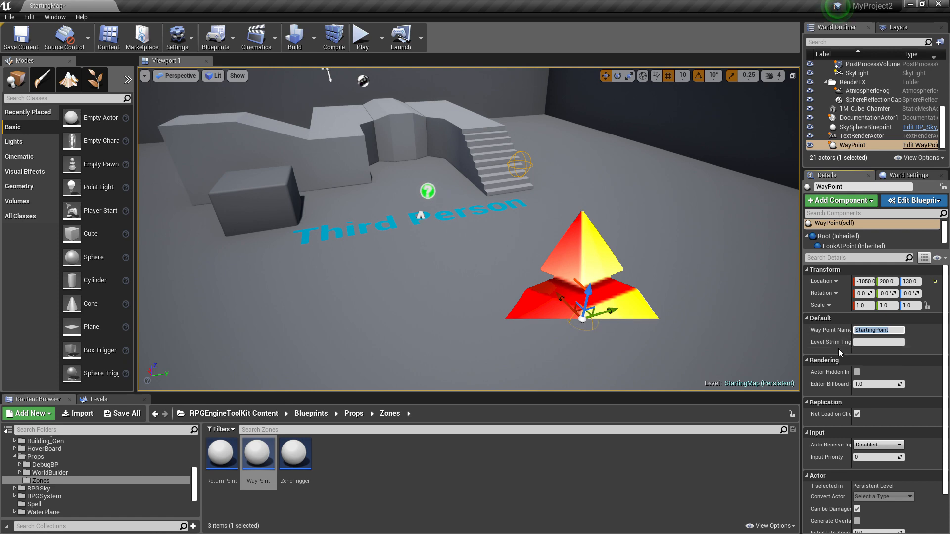
pyautogui.moveTo(852, 345); pyautogui.dragTo(862, 345)
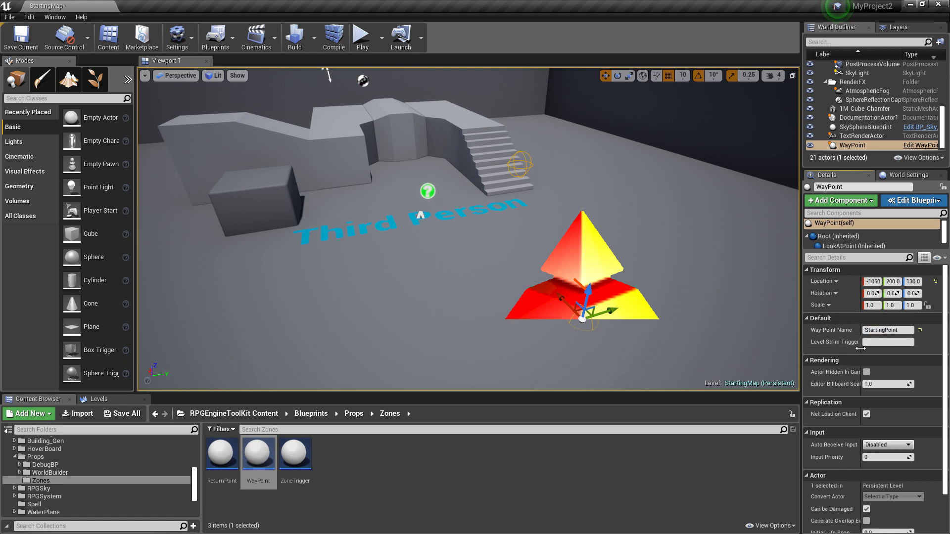
# Save all modified content, including the StartingMap level.
pyautogui.moveTo(597, 169); pyautogui.dragTo(684, 395, button='right')
pyautogui.moveTo(695, 353); pyautogui.dragTo(695, 316, button='right')
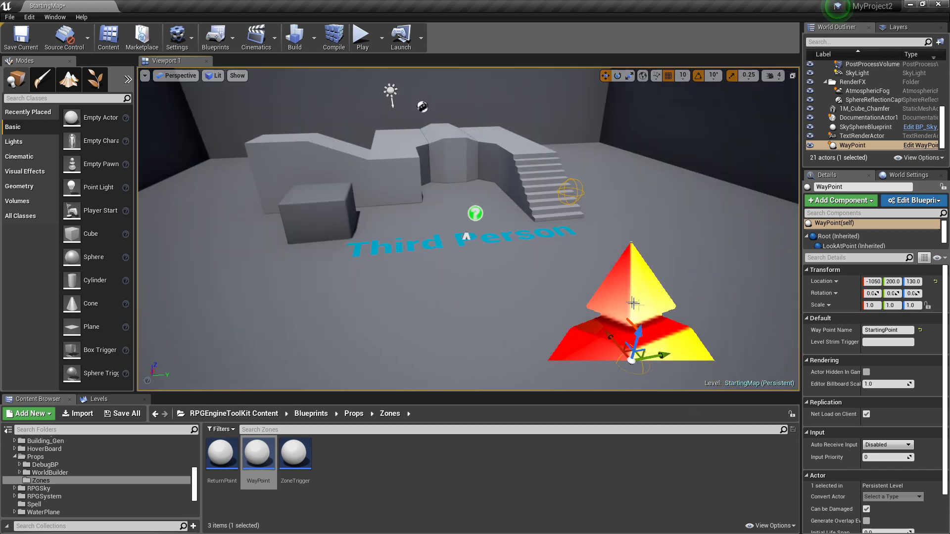
pyautogui.click(122, 413)
pyautogui.click(568, 366)
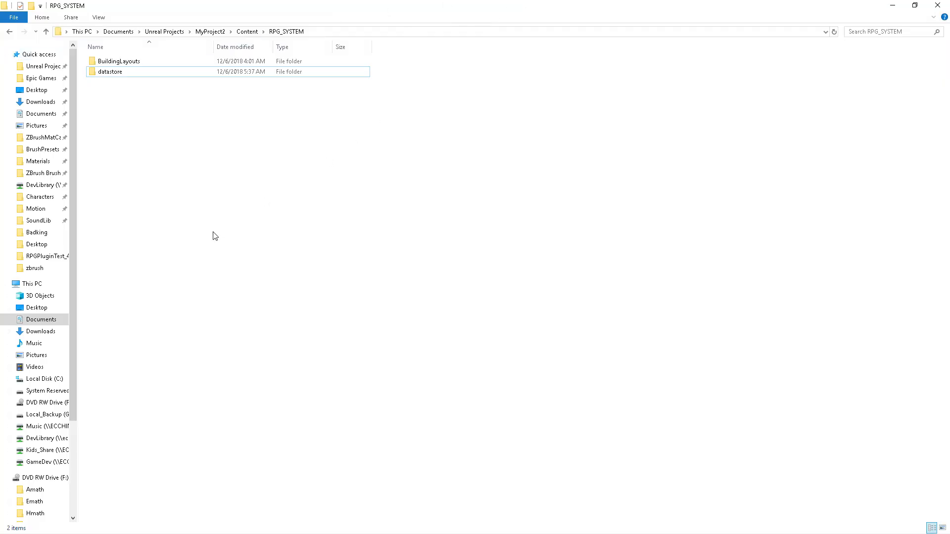
# Go up to the Unreal Projects folder, look inside its DatabaseManager folder and return to Unreal Projects.
pyautogui.click(164, 31)
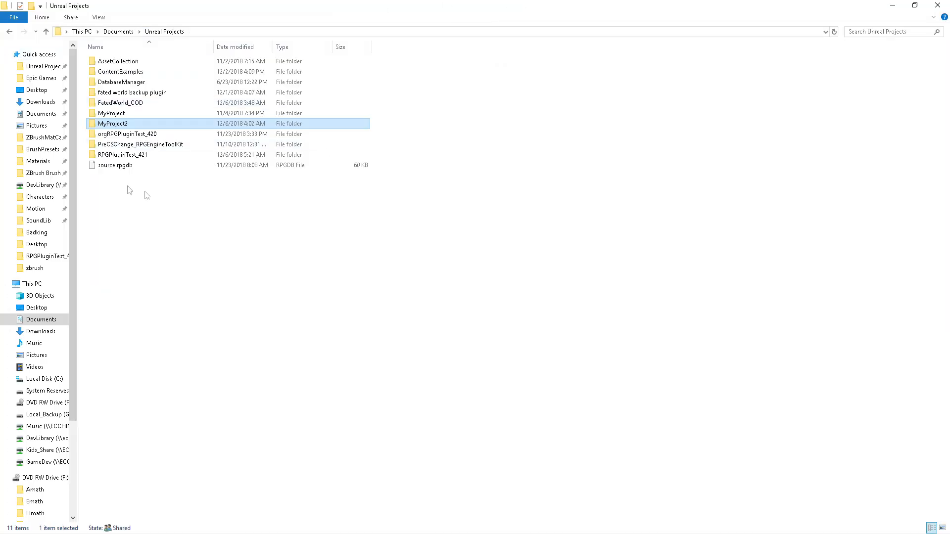
pyautogui.click(167, 206)
pyautogui.click(121, 112)
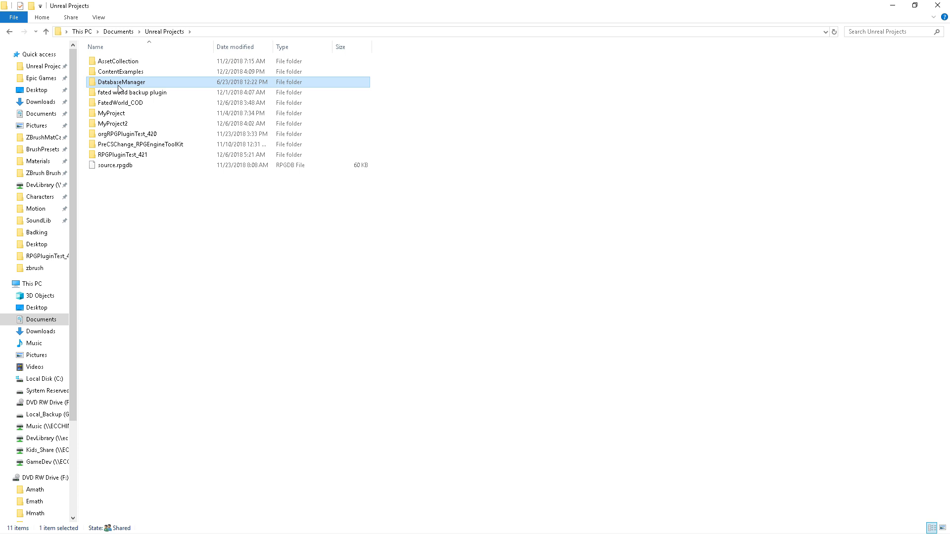
pyautogui.doubleClick(119, 82)
pyautogui.click(169, 35)
pyautogui.click(151, 224)
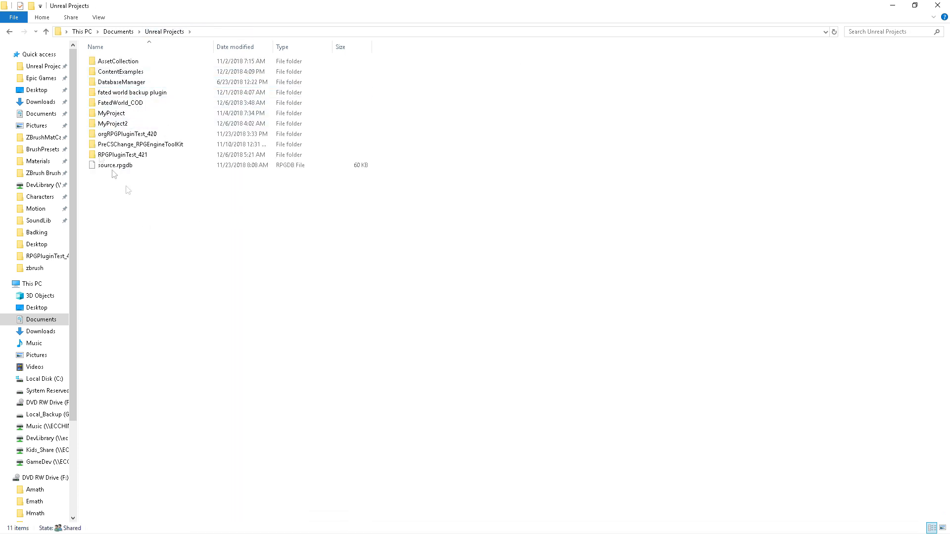
# Locate DatabaseManager.zip in the RPGPluginTest_421 project's Plugins/RPGEngineToolKit/ExtT/RPGTools folder.
pyautogui.click(137, 155)
pyautogui.doubleClick(137, 155)
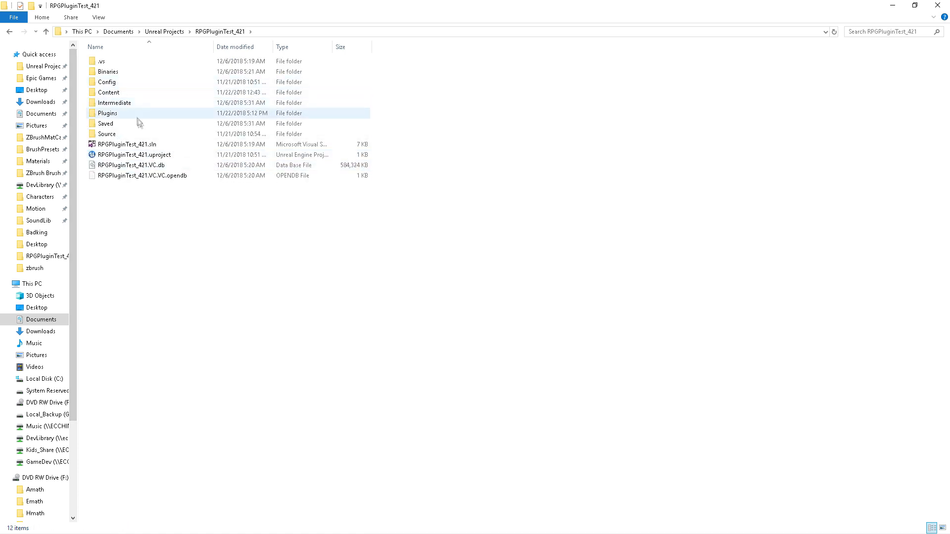
pyautogui.click(122, 102)
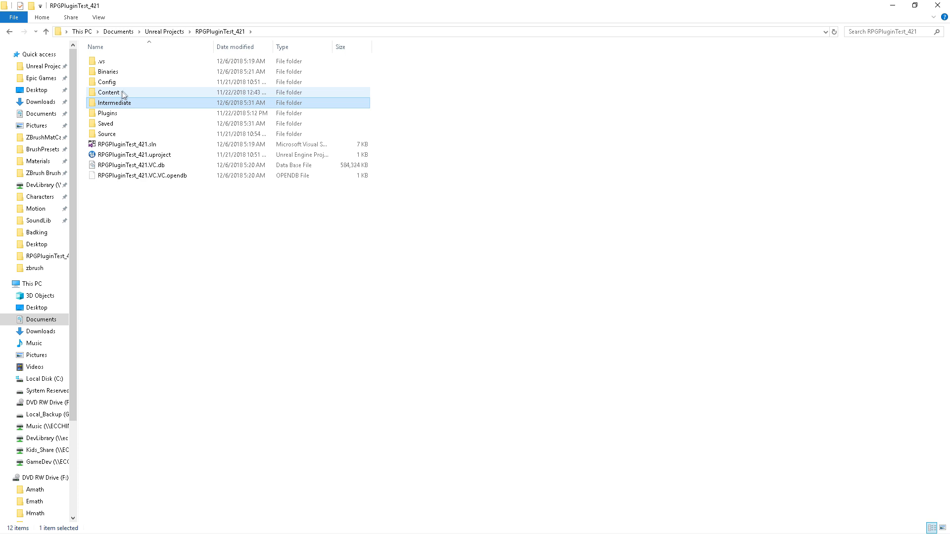
pyautogui.doubleClick(121, 115)
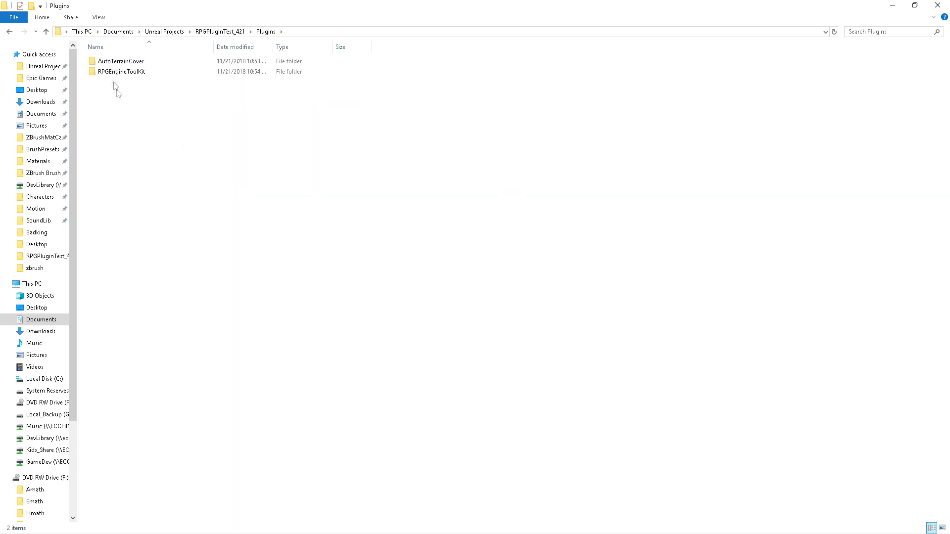
pyautogui.doubleClick(123, 74)
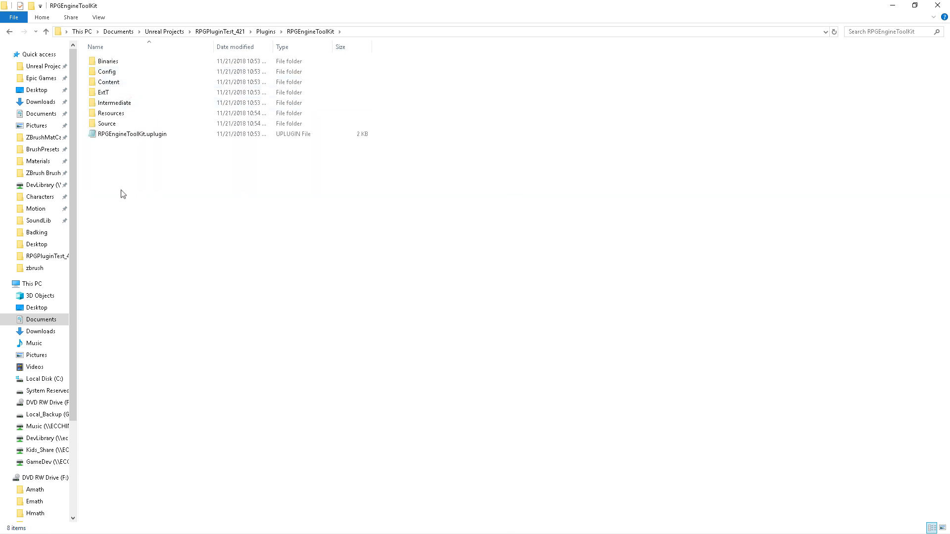
pyautogui.doubleClick(108, 93)
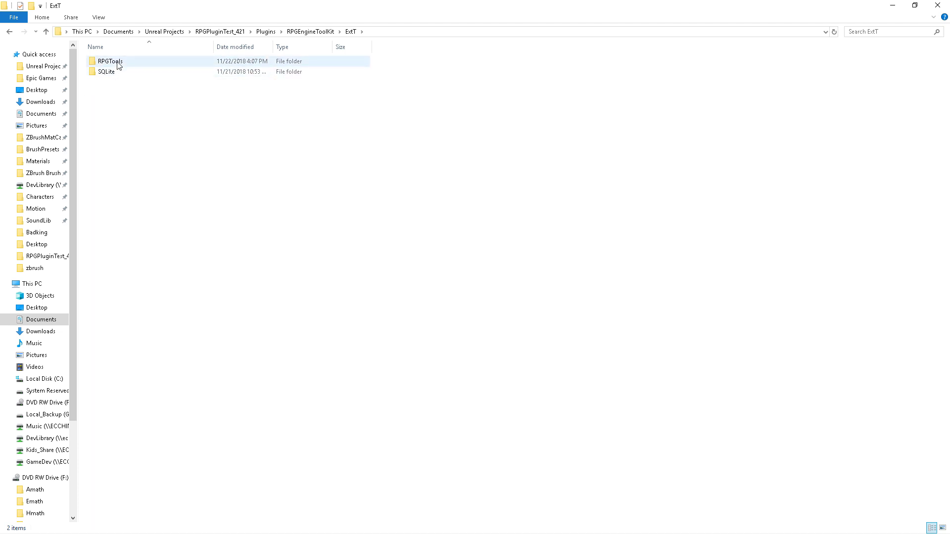
pyautogui.doubleClick(121, 66)
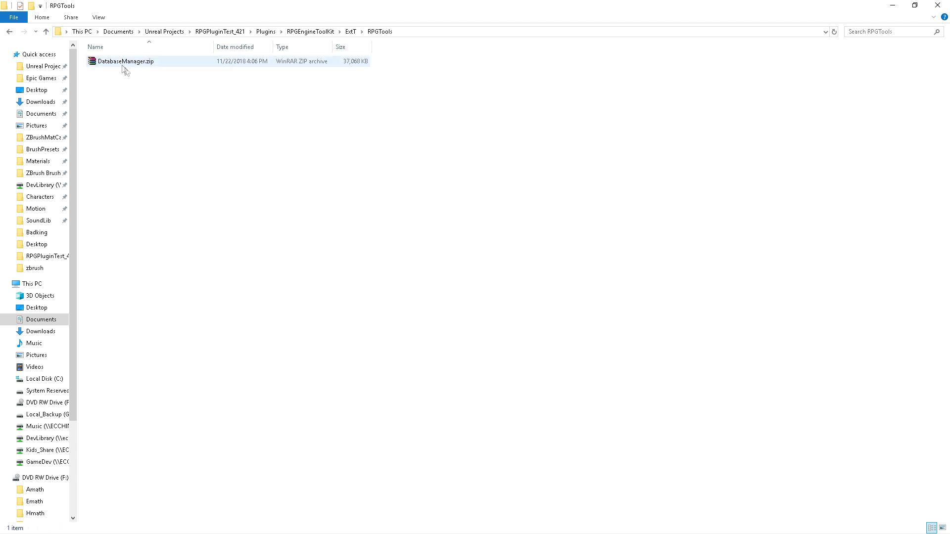
pyautogui.click(138, 65)
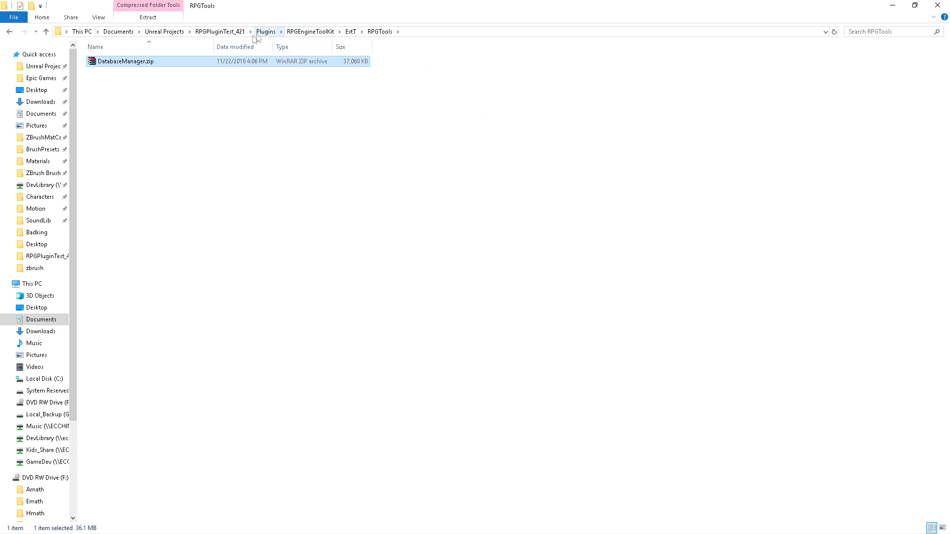
# Return to Unreal Projects and find the RPG Toolkit Data Manager.sln solution inside DatabaseManager/DatabaseManager/RPG Toolkit Data Manager.
pyautogui.click(222, 32)
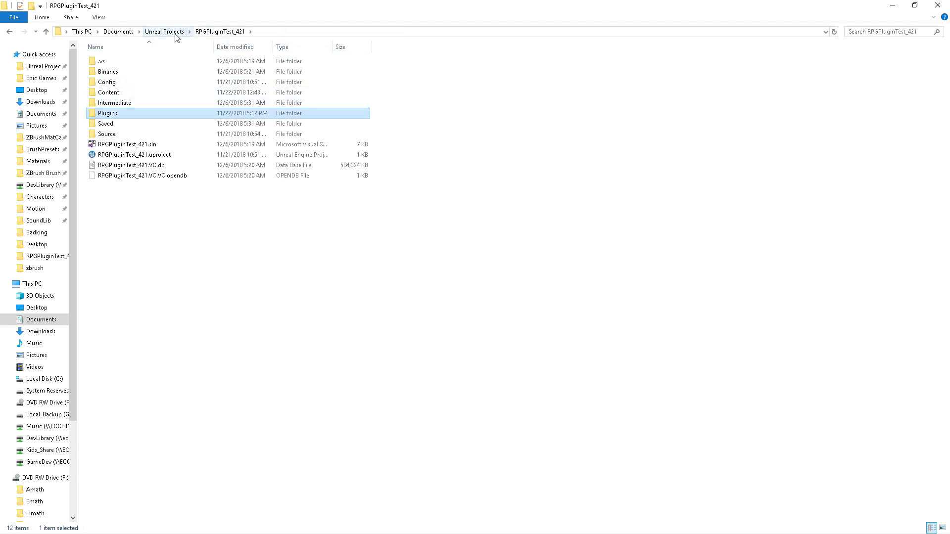
pyautogui.click(175, 33)
pyautogui.doubleClick(124, 81)
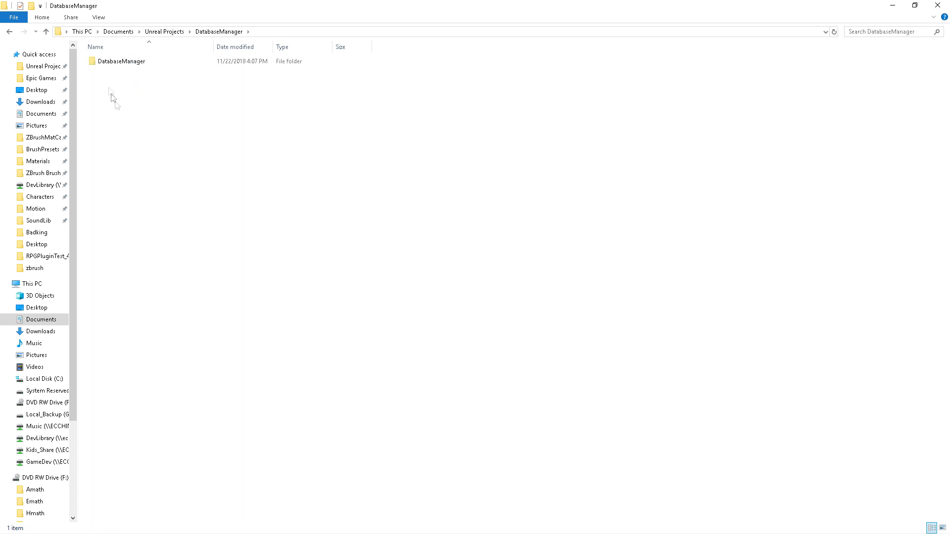
pyautogui.doubleClick(121, 61)
pyautogui.doubleClick(141, 85)
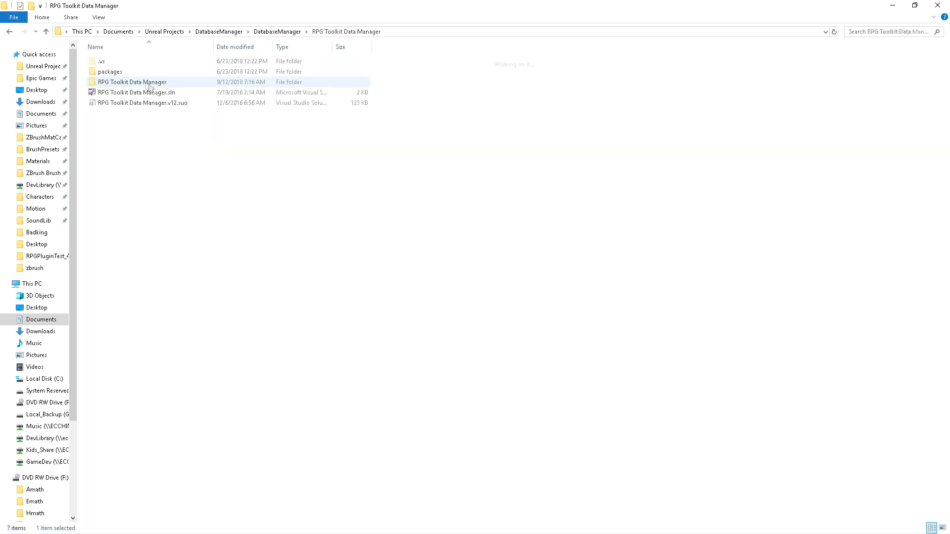
pyautogui.click(157, 94)
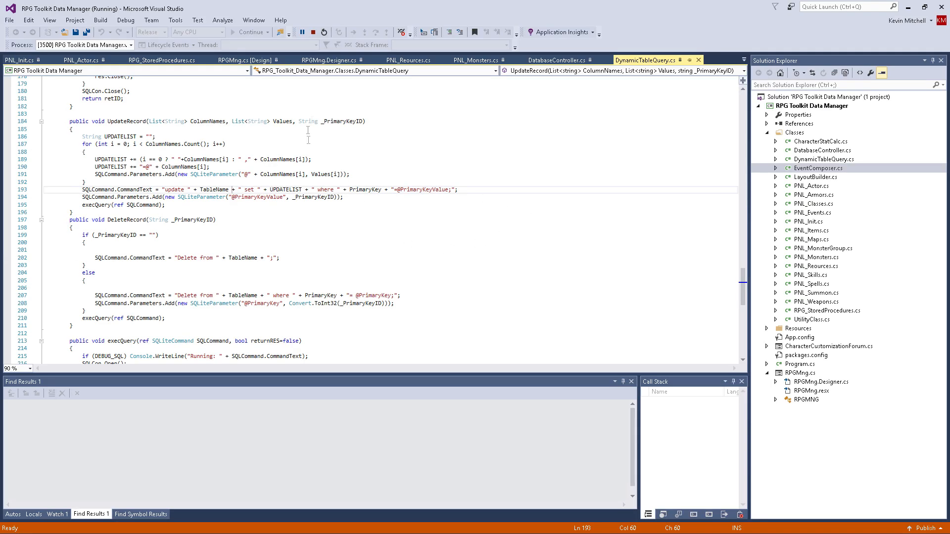
# Bring up the running RPG Toolkit Data Manager from Visual Studio and move its window higher over the code.
pyautogui.click(574, 237)
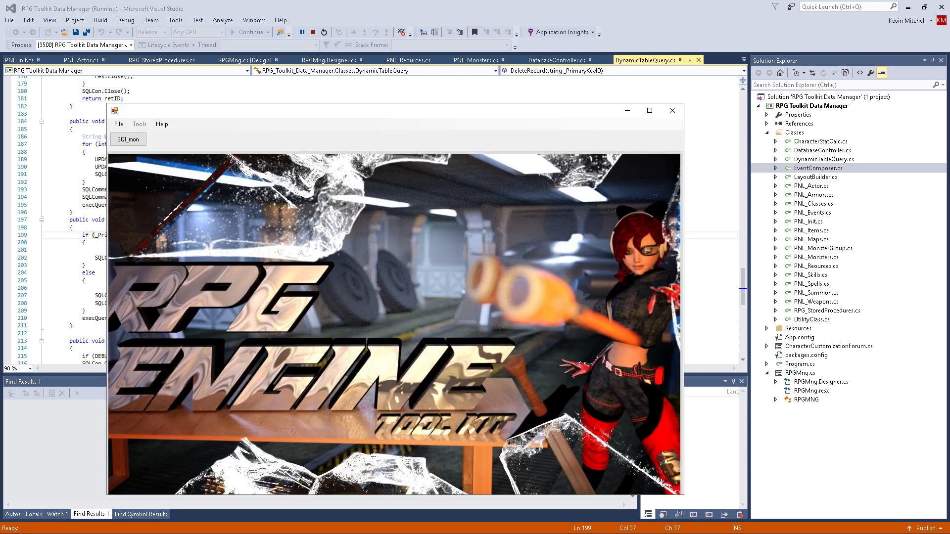
pyautogui.moveTo(388, 110); pyautogui.dragTo(438, 48)
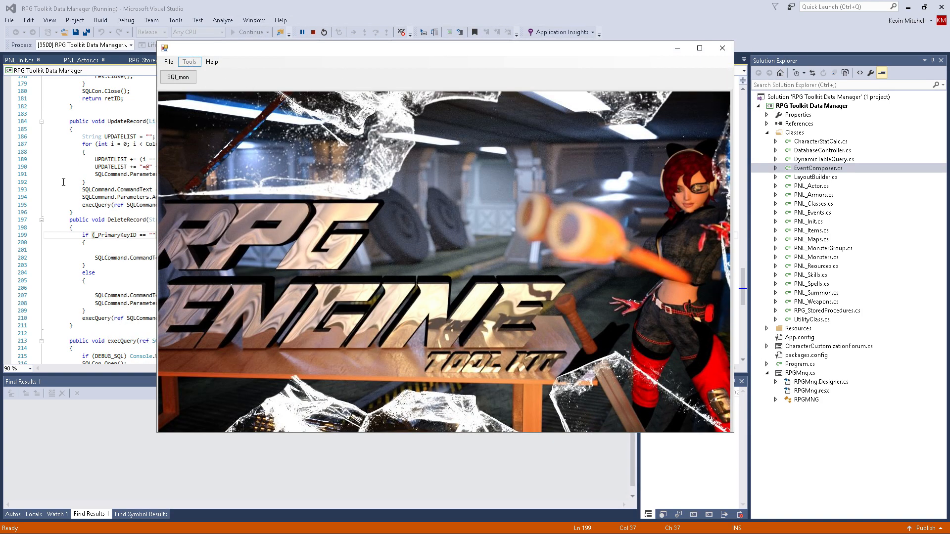
pyautogui.click(111, 165)
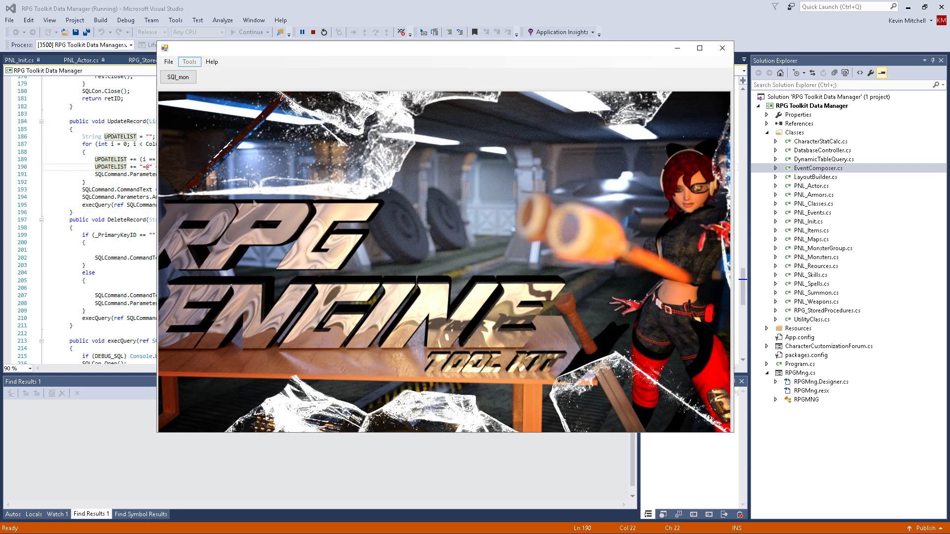
# Bring up the data manager's file selection dialog for opening an RPG database.
pyautogui.click(171, 62)
pyautogui.click(185, 95)
pyautogui.click(169, 61)
pyautogui.click(189, 85)
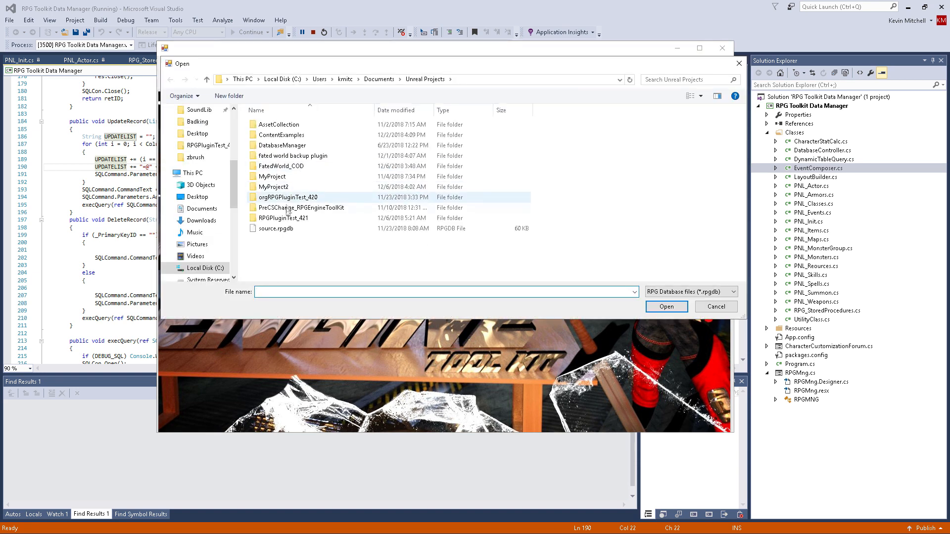
pyautogui.click(307, 220)
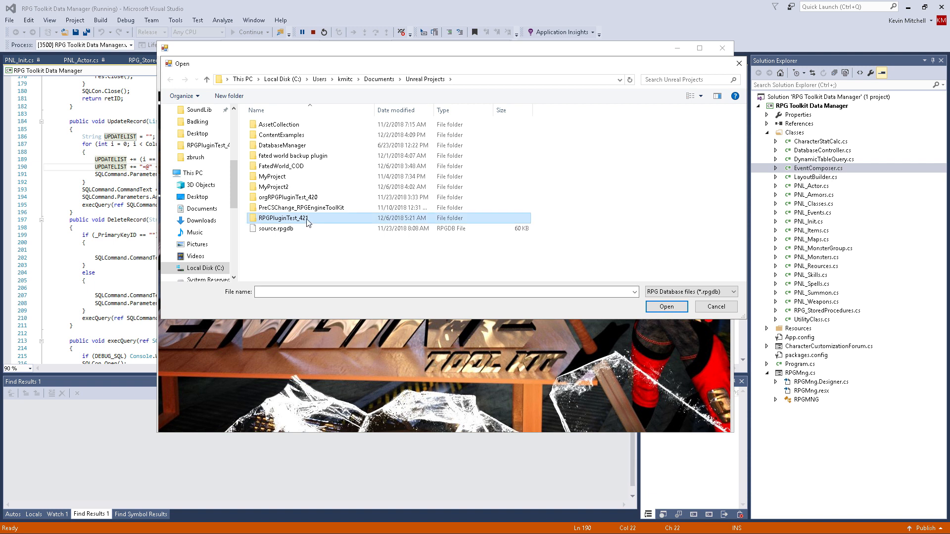
pyautogui.doubleClick(307, 220)
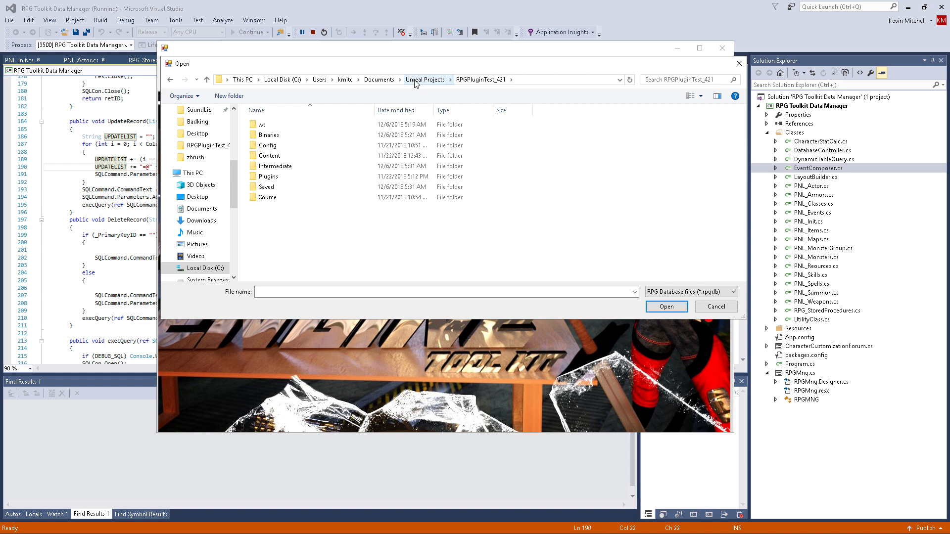
pyautogui.moveTo(417, 67); pyautogui.dragTo(402, 99)
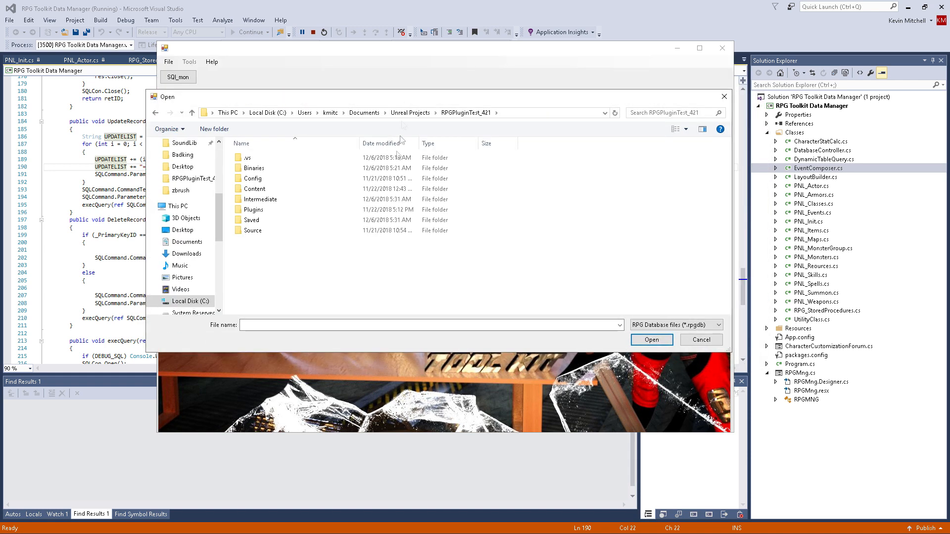
pyautogui.doubleClick(263, 189)
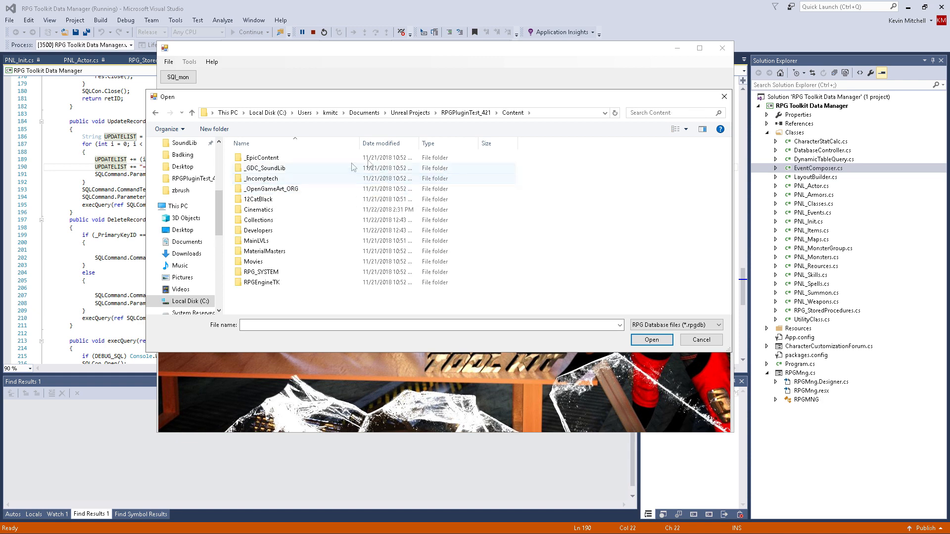
pyautogui.click(410, 112)
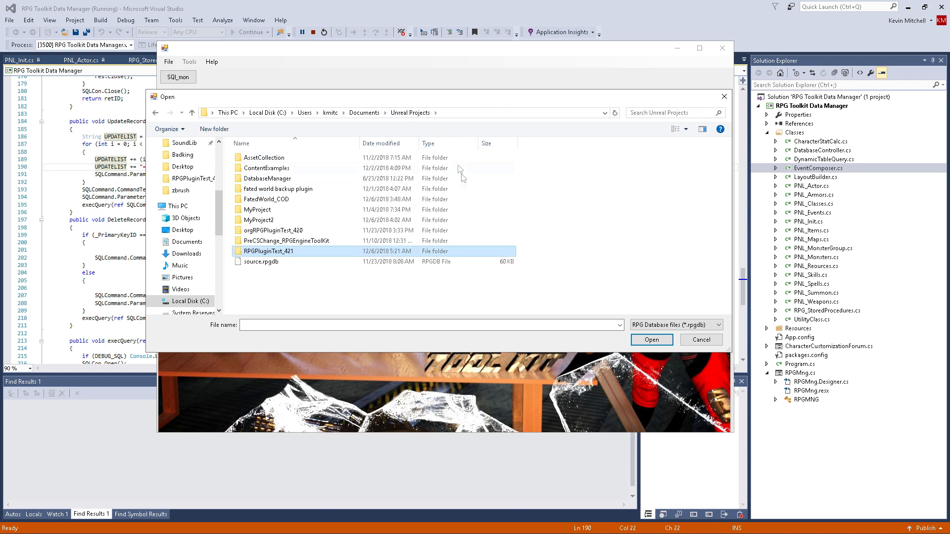
# Load the source.rpgdb database from MyProject2/Content/RPG_SYSTEM/datastore.
pyautogui.click(268, 224)
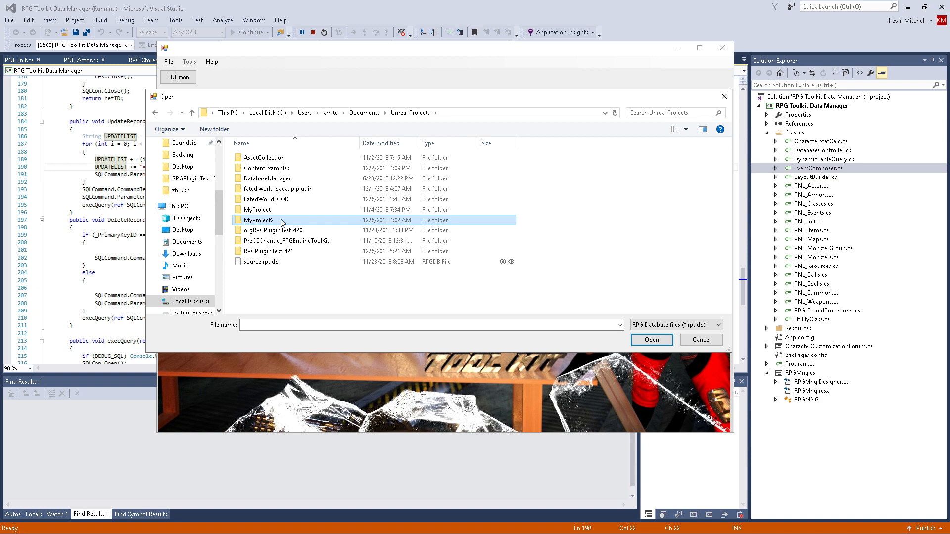
pyautogui.doubleClick(281, 222)
pyautogui.doubleClick(267, 193)
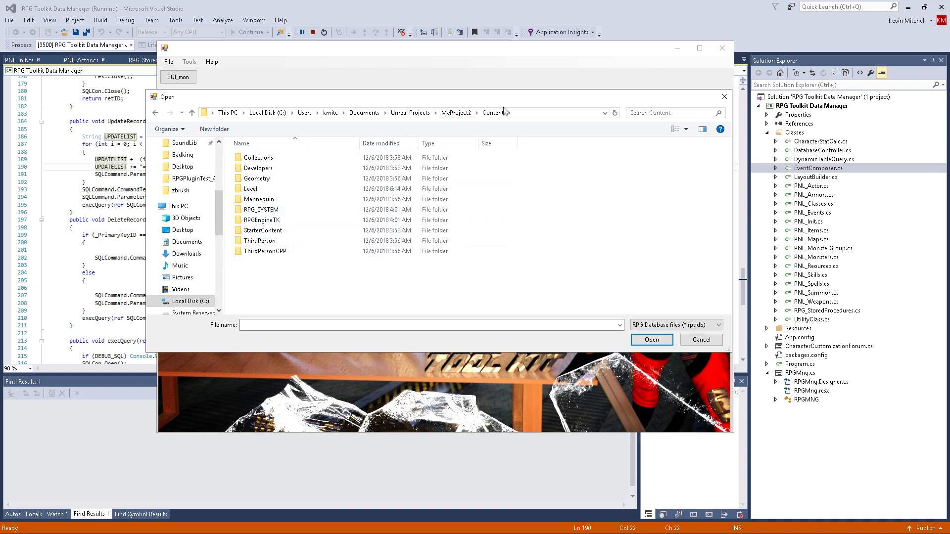
pyautogui.doubleClick(264, 210)
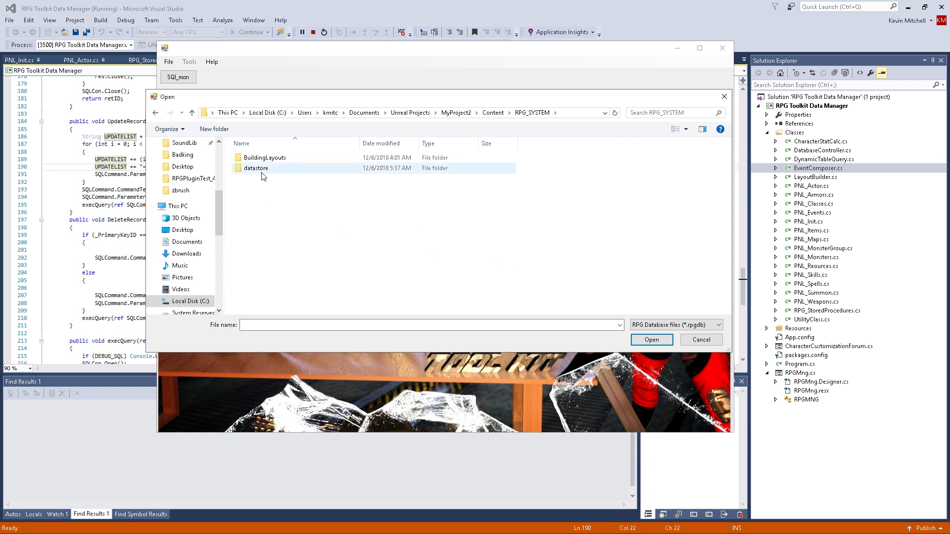
pyautogui.doubleClick(260, 169)
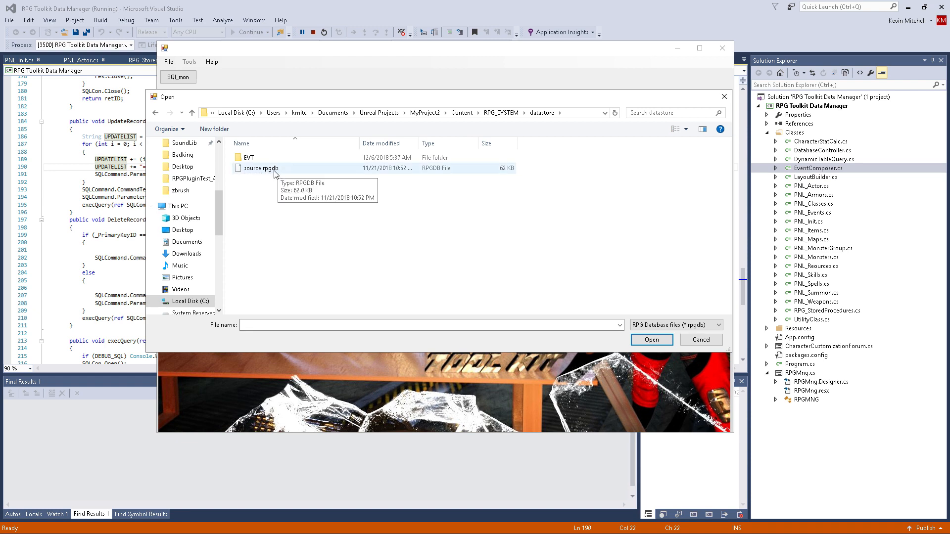
pyautogui.click(275, 171)
pyautogui.doubleClick(275, 171)
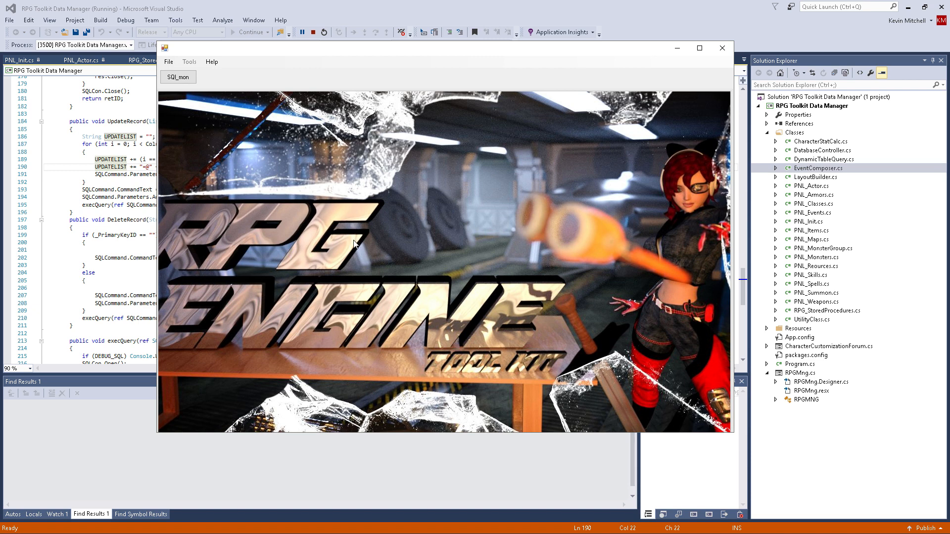
# Open the data manager's Maps tool, start a new map entry and activate its New Region (Map/Level Name) field.
pyautogui.click(192, 62)
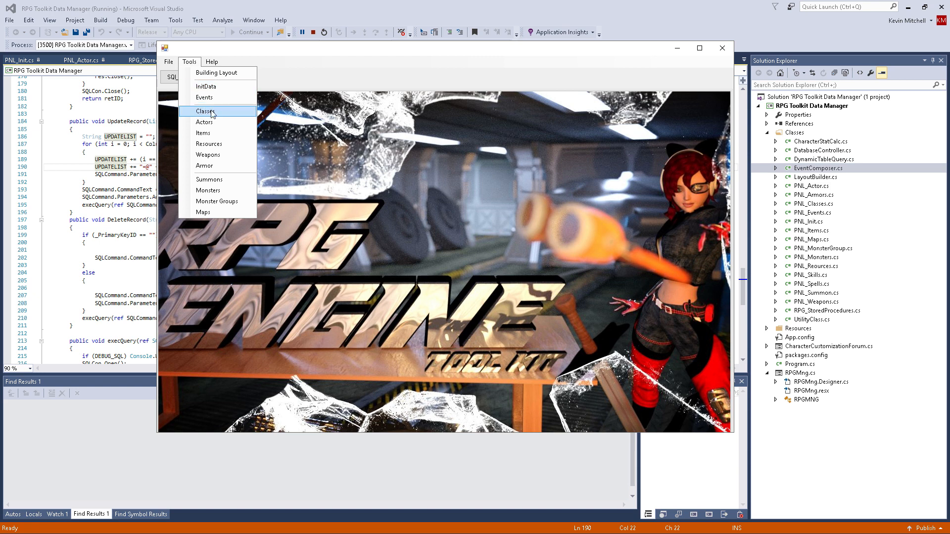
pyautogui.click(206, 213)
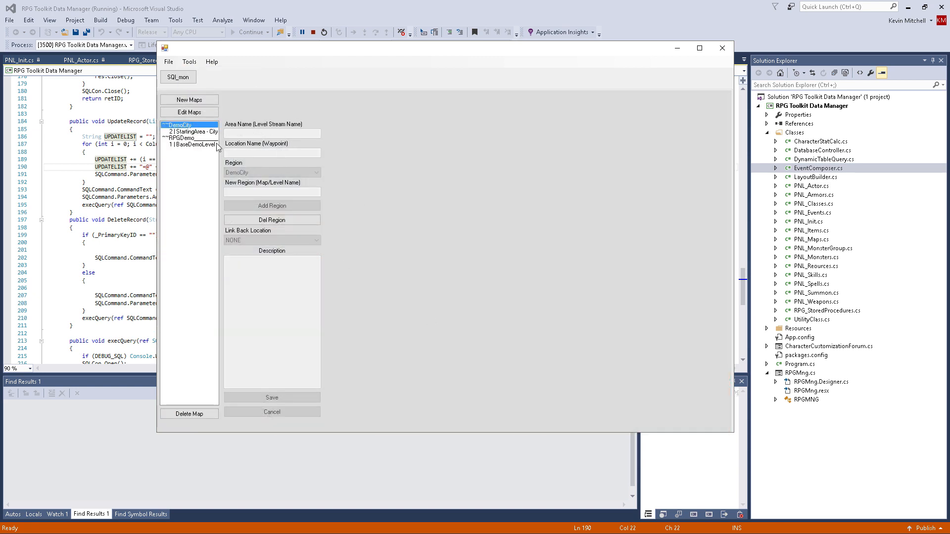
pyautogui.click(203, 132)
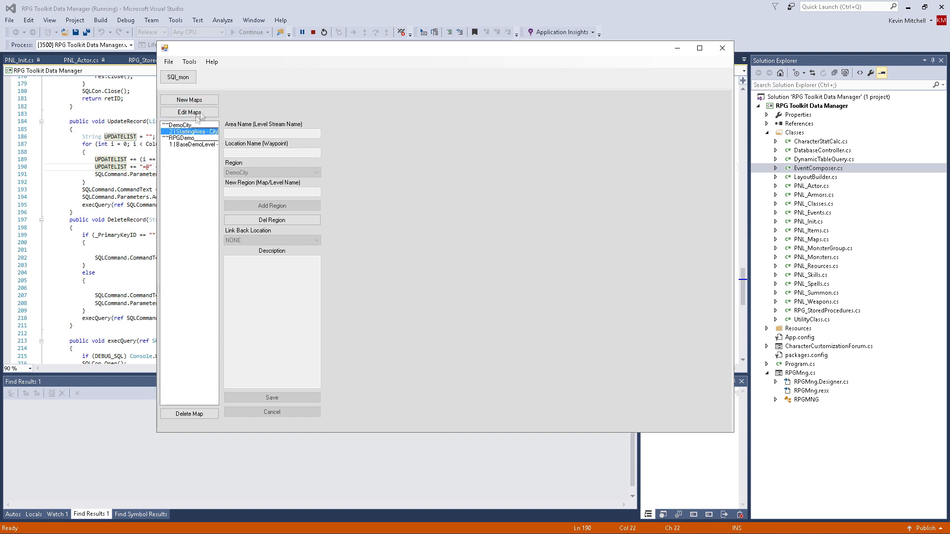
pyautogui.click(190, 99)
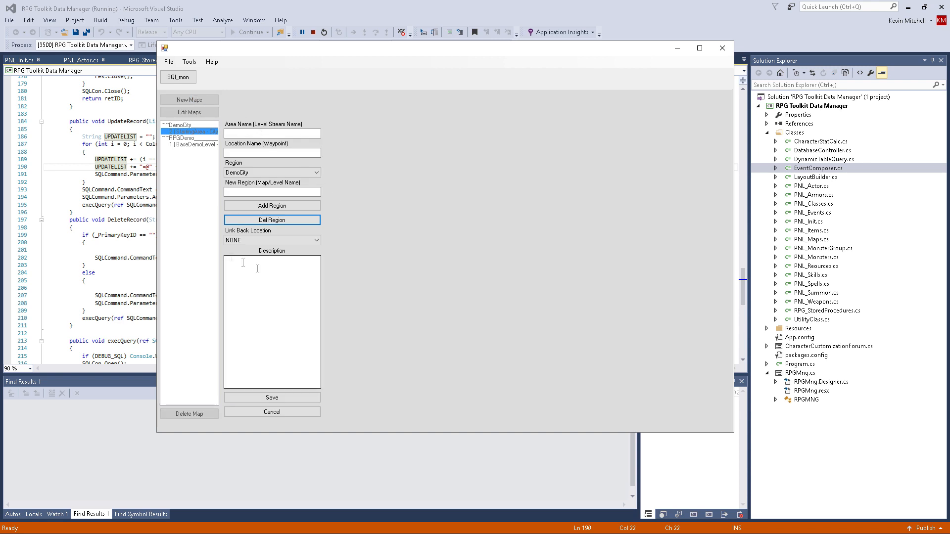
pyautogui.click(267, 191)
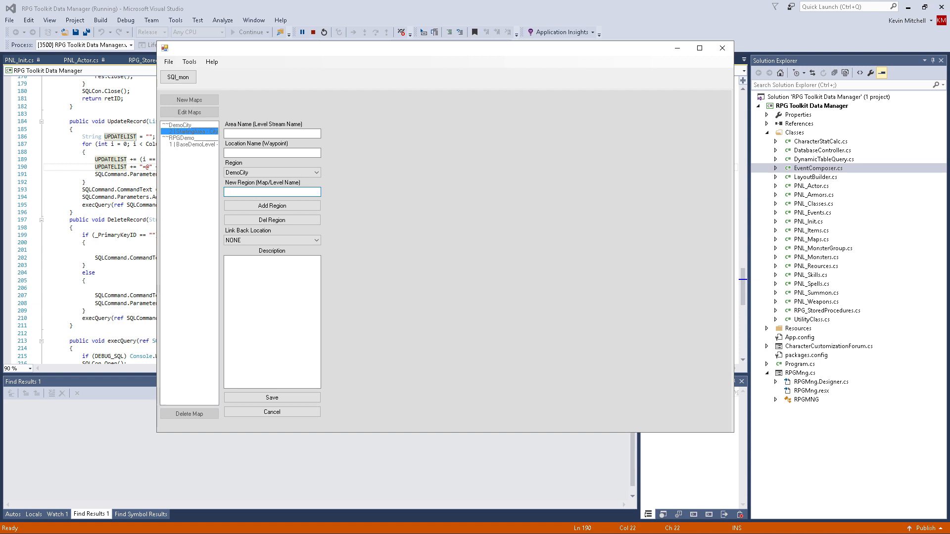
# Switch to the Unreal Editor and copy the StartingMap level's name from the Content/Level folder.
pyautogui.hotkey('alt', 'Tab')
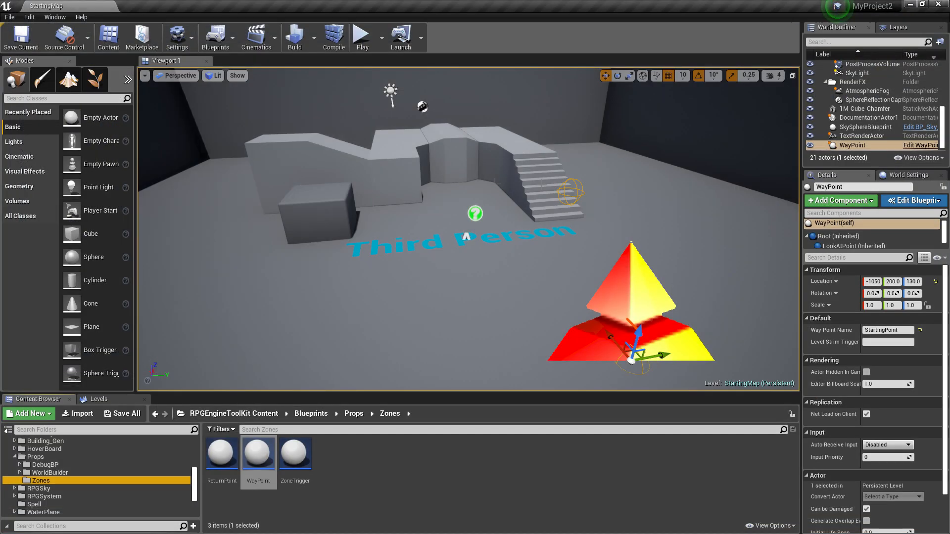
pyautogui.scroll(3, 115, 473)
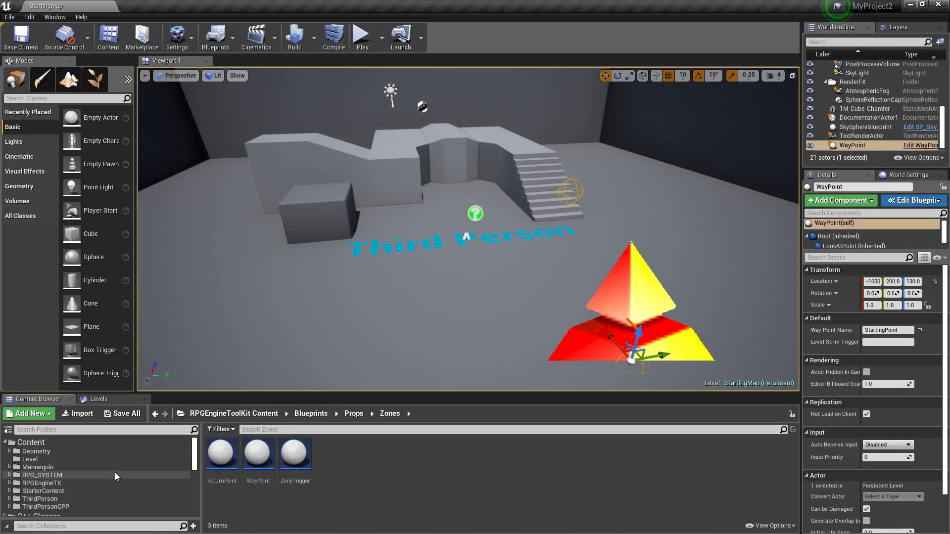
pyautogui.click(35, 460)
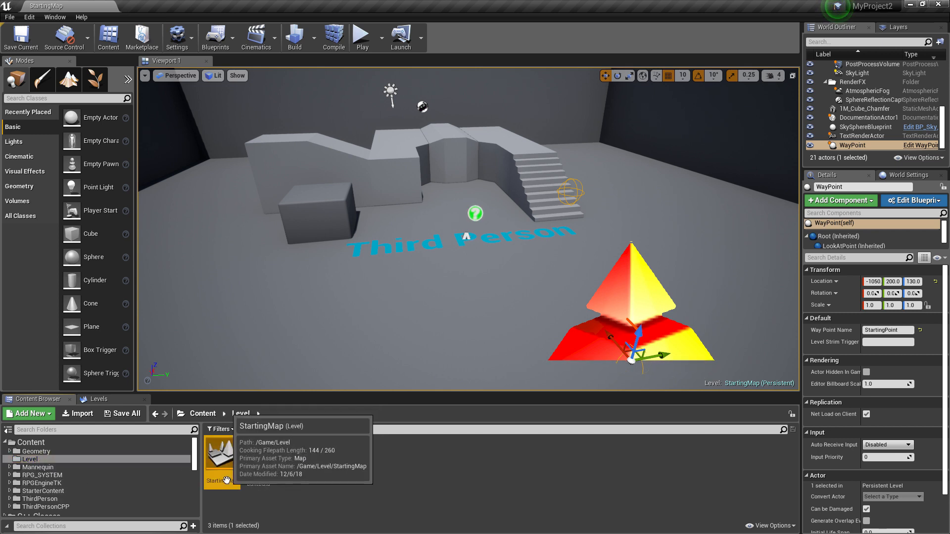
pyautogui.click(235, 465)
pyautogui.click(222, 481)
pyautogui.rightClick(227, 481)
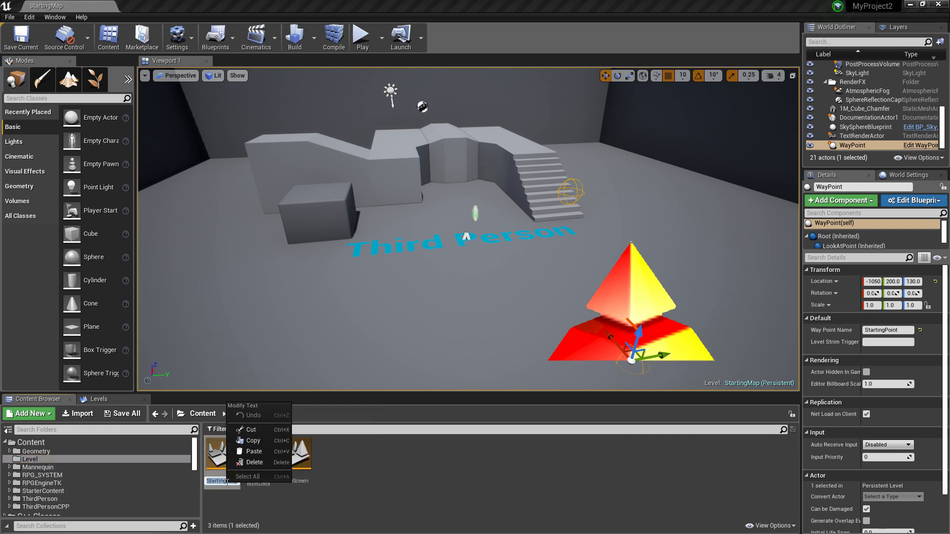
pyautogui.click(252, 441)
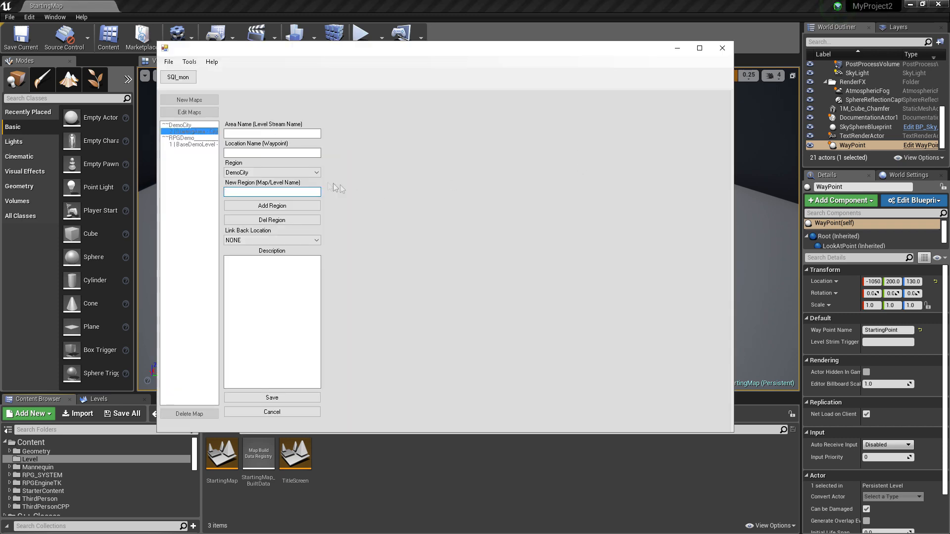
# In the data manager, add StartingMap as a new region and choose it as the map entry's Region.
pyautogui.rightClick(291, 192)
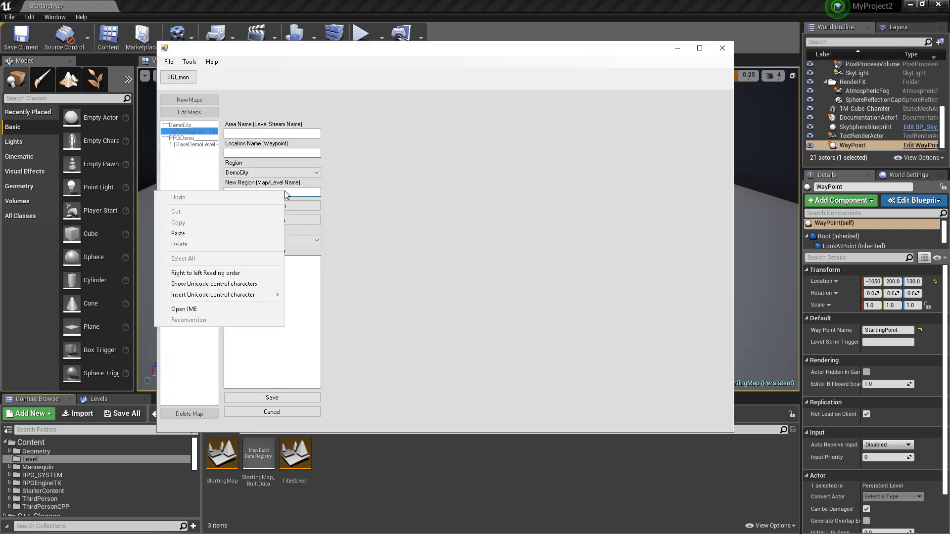
pyautogui.click(234, 231)
pyautogui.click(261, 205)
pyautogui.click(267, 241)
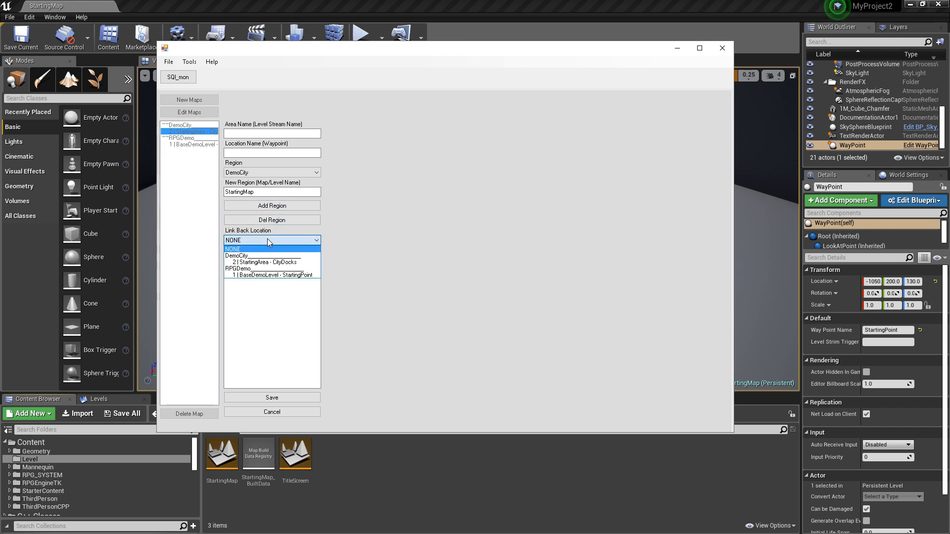
pyautogui.click(364, 208)
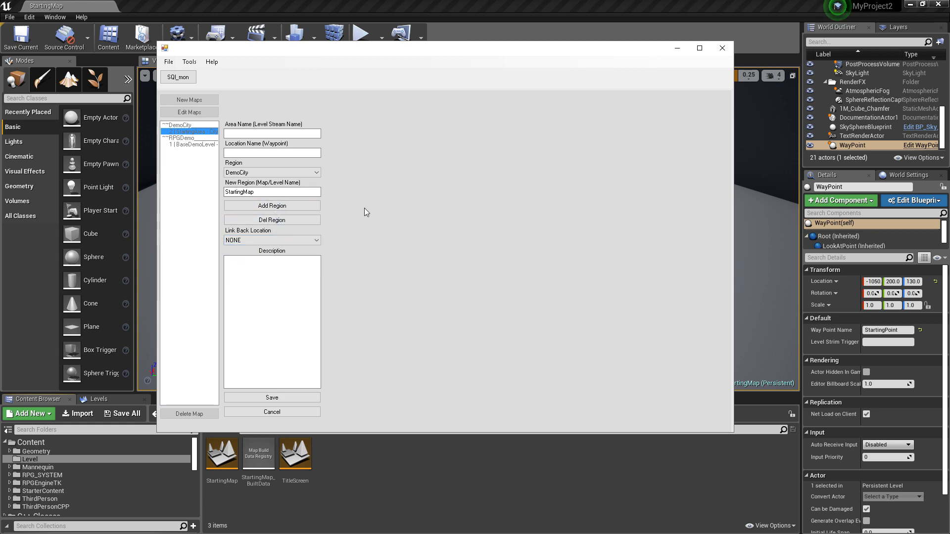
pyautogui.click(279, 174)
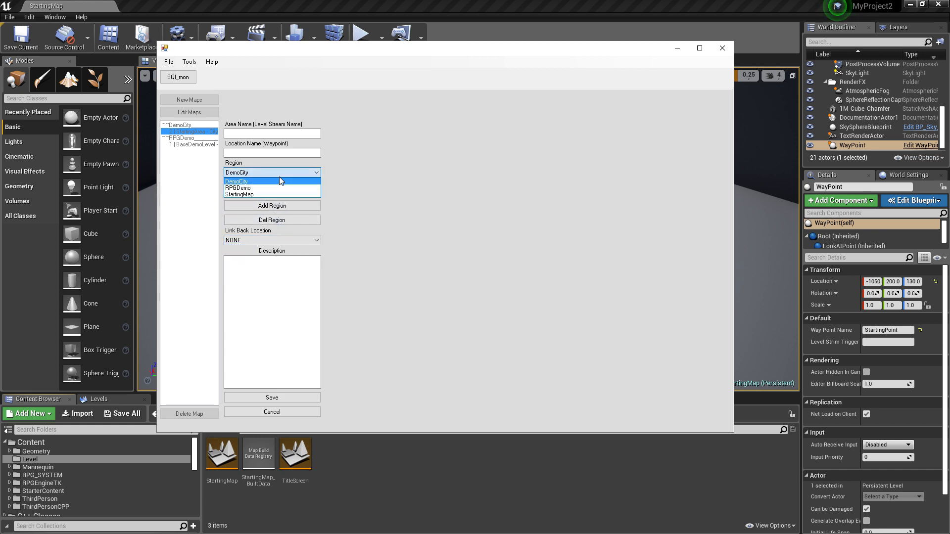
pyautogui.click(247, 194)
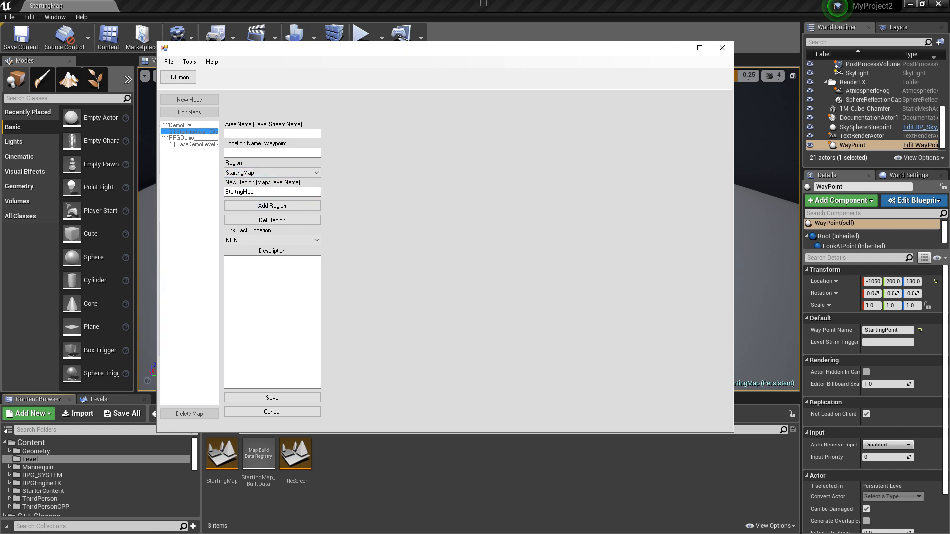
# Return to the Unreal Editor and copy the Way Point Name of the selected WayPoint actor.
pyautogui.click(493, 4)
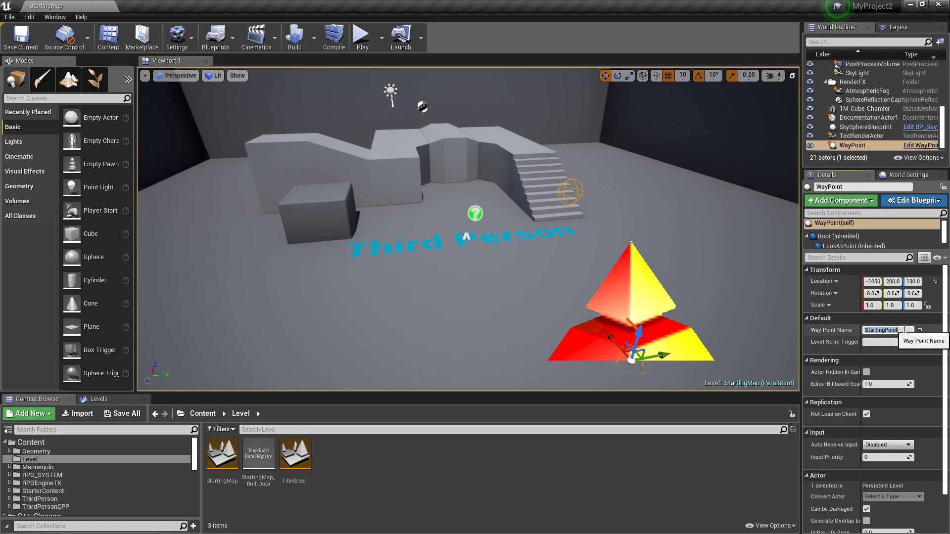
pyautogui.rightClick(872, 330)
pyautogui.click(872, 331)
pyautogui.rightClick(872, 331)
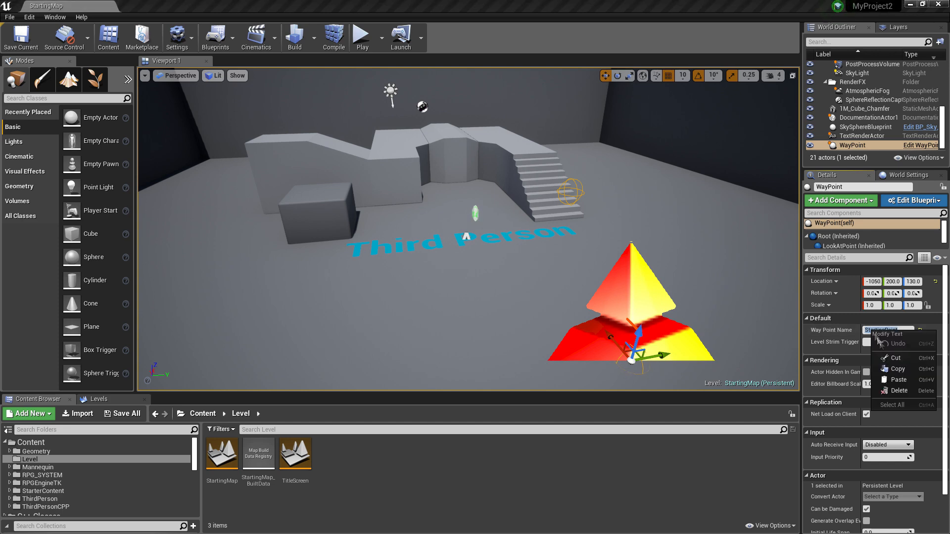
pyautogui.click(886, 369)
# Back in the data manager, paste StartingPoint as the map entry's Location Name (Waypoint).
pyautogui.hotkey('alt', 'Tab')
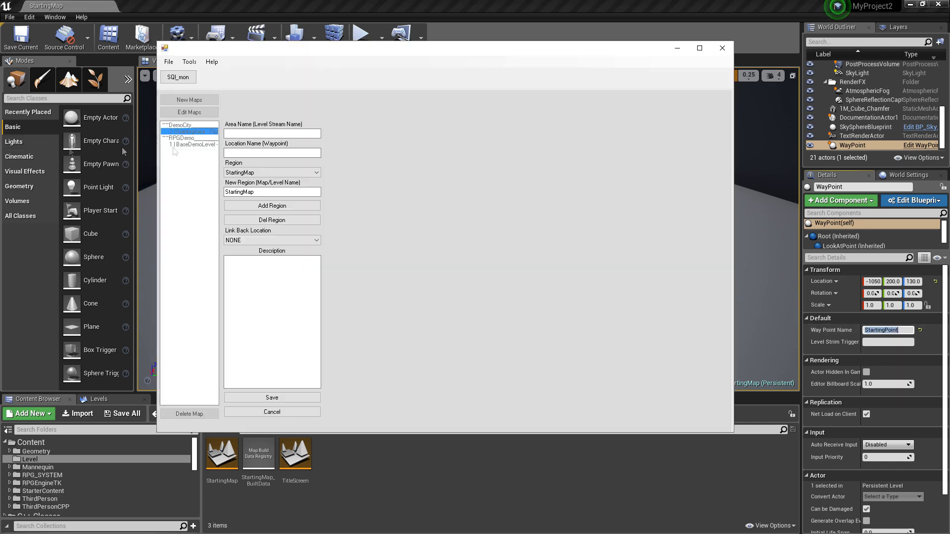
pyautogui.click(243, 133)
pyautogui.rightClick(243, 133)
pyautogui.click(257, 155)
pyautogui.rightClick(261, 153)
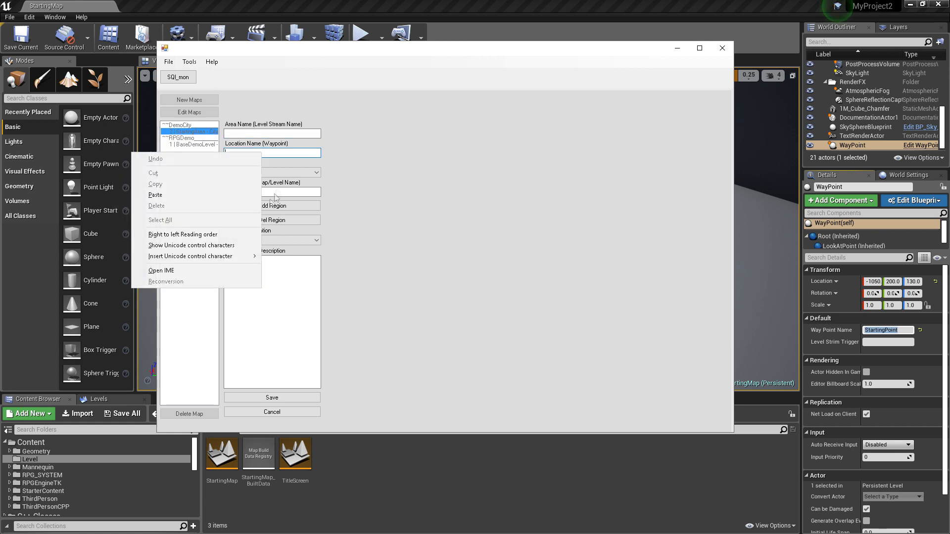
pyautogui.click(155, 194)
# Set the map entry's Area Name to None, save it, and select the saved entry under StartingMap in the map list.
pyautogui.click(259, 134)
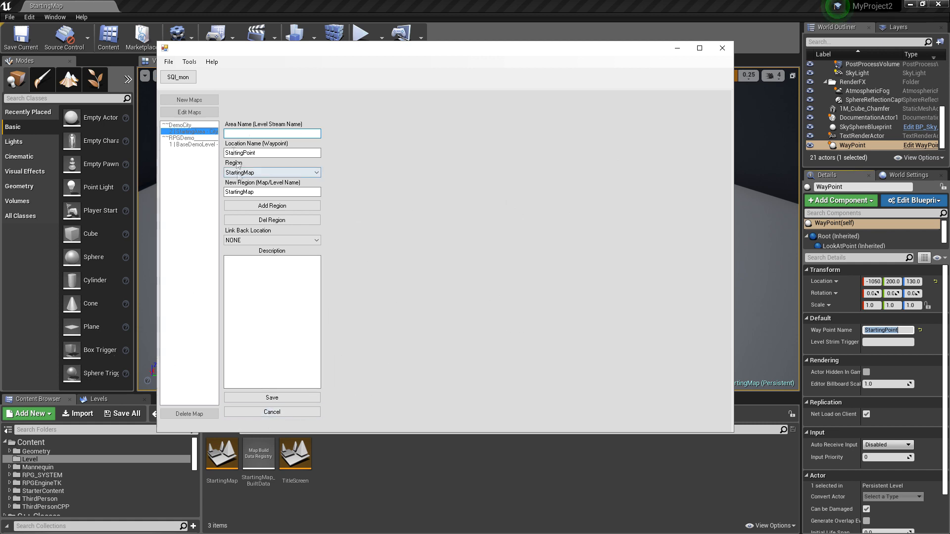
pyautogui.click(293, 399)
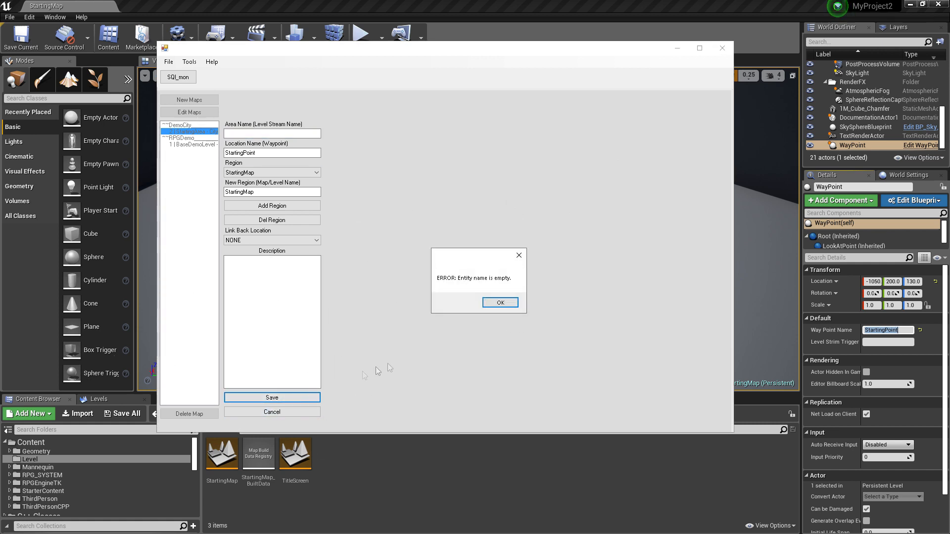
pyautogui.click(494, 302)
pyautogui.click(272, 134)
pyautogui.write('None')
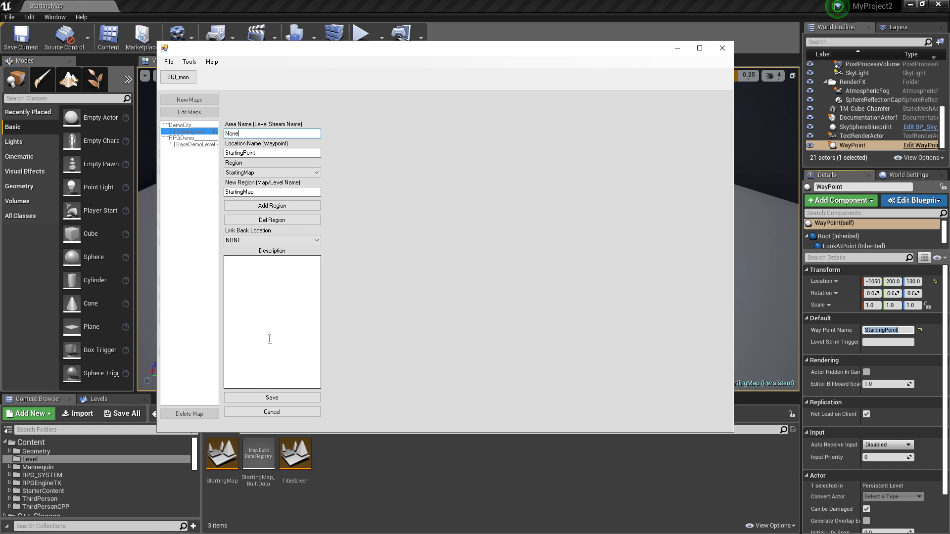
pyautogui.click(271, 398)
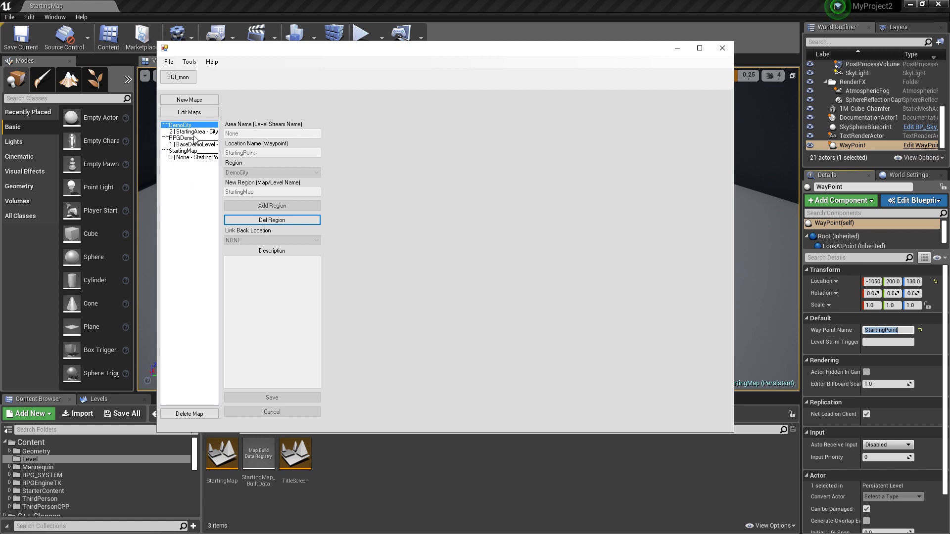
pyautogui.click(178, 152)
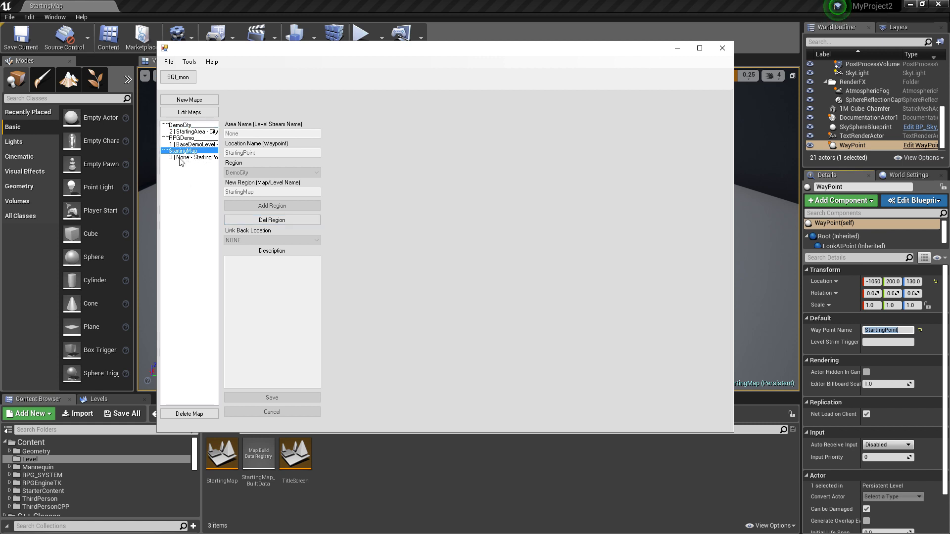
pyautogui.click(193, 157)
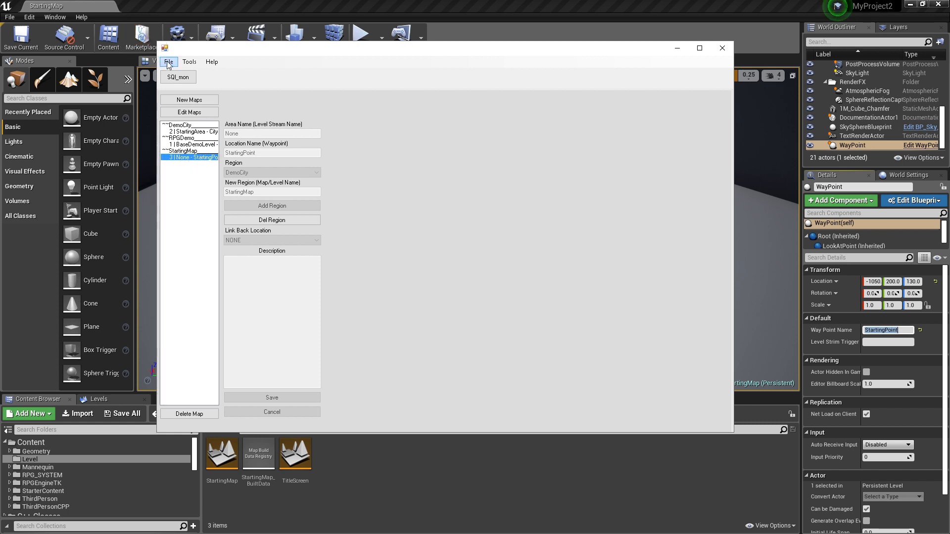
# Set the Starting Map in InitData to the None - StartingPoint entry and save the initial data.
pyautogui.click(189, 61)
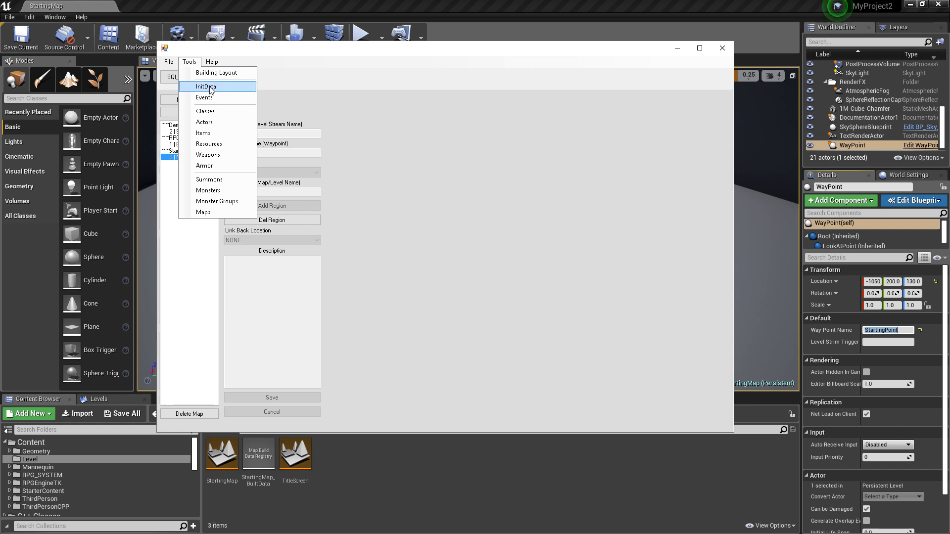
pyautogui.click(206, 87)
pyautogui.click(246, 117)
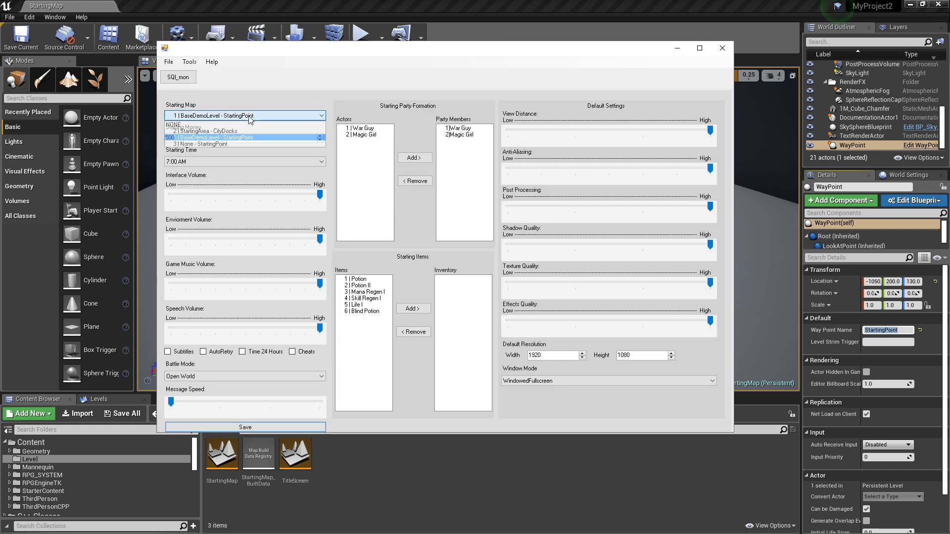
pyautogui.click(215, 145)
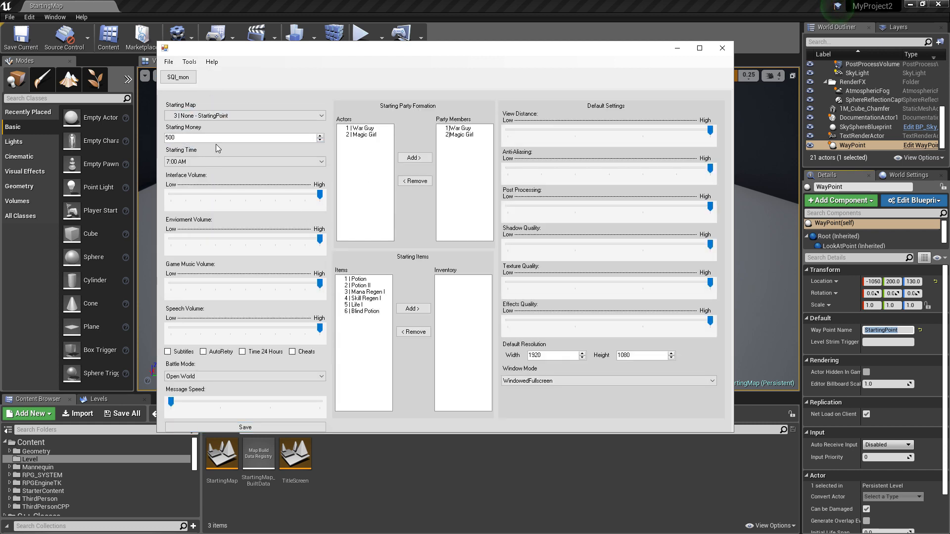
pyautogui.click(261, 427)
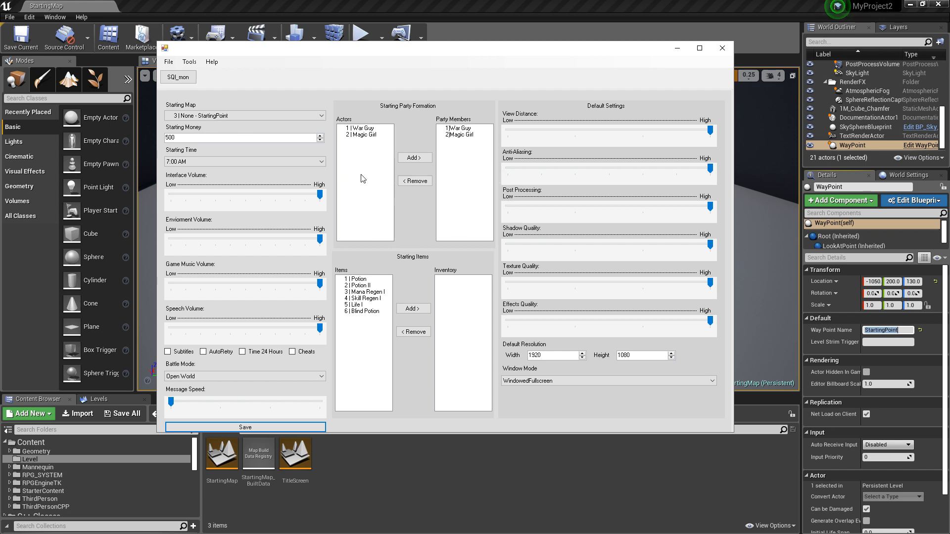
# Open the Warrior class for editing in the Classes tool and activate its Class Name field.
pyautogui.click(190, 61)
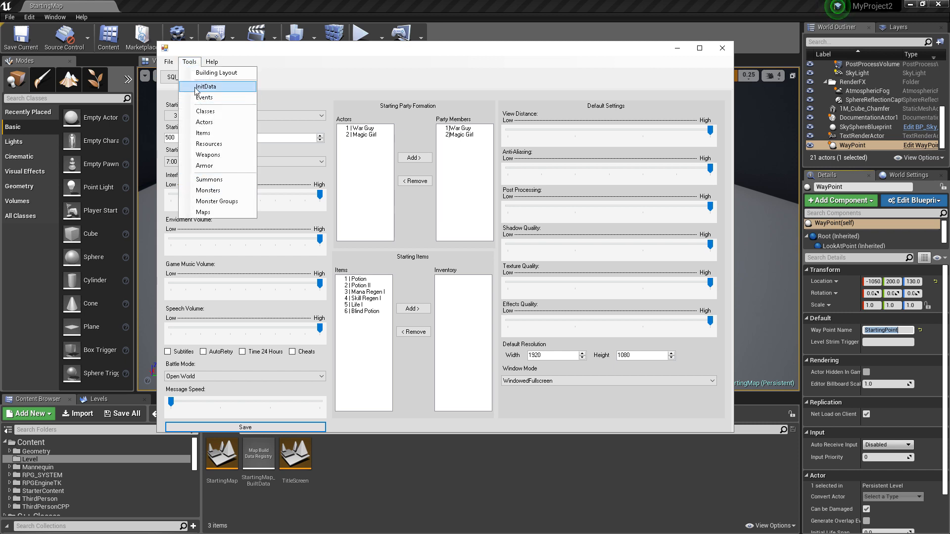
pyautogui.click(207, 110)
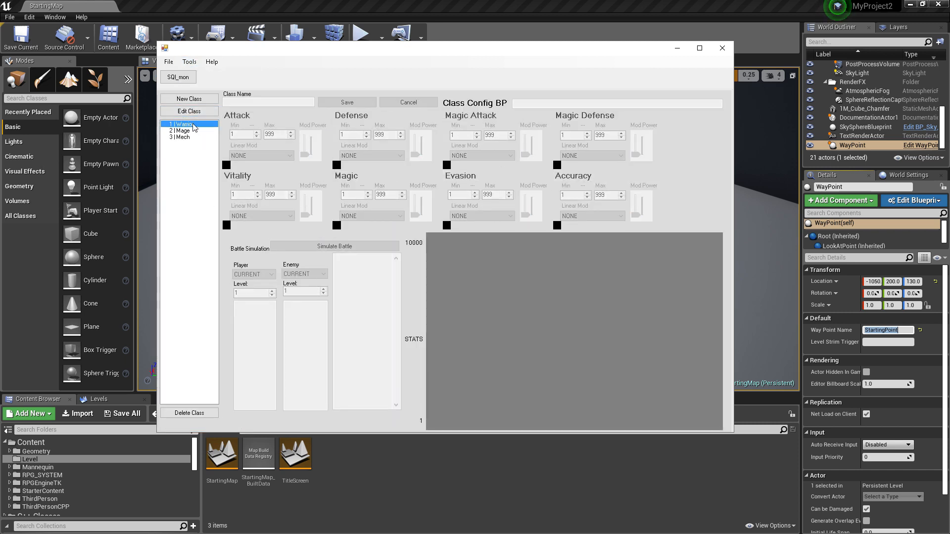
pyautogui.click(189, 111)
pyautogui.click(262, 100)
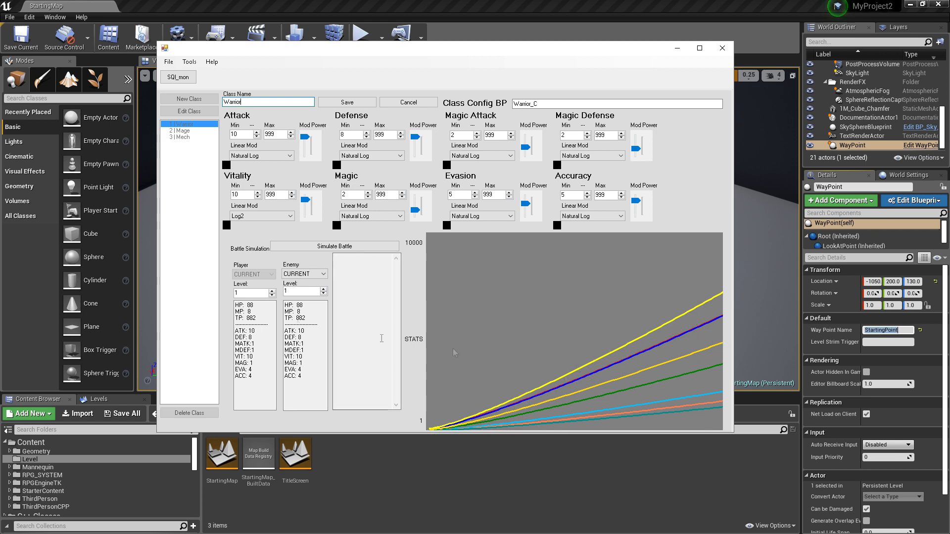
# Lower the Warrior's Attack Mod Power slightly, keeping Natural Log as its Linear Mod.
pyautogui.moveTo(305, 137)
pyautogui.mouseDown()
pyautogui.moveTo(305, 159)
pyautogui.moveTo(304, 141)
pyautogui.mouseUp()
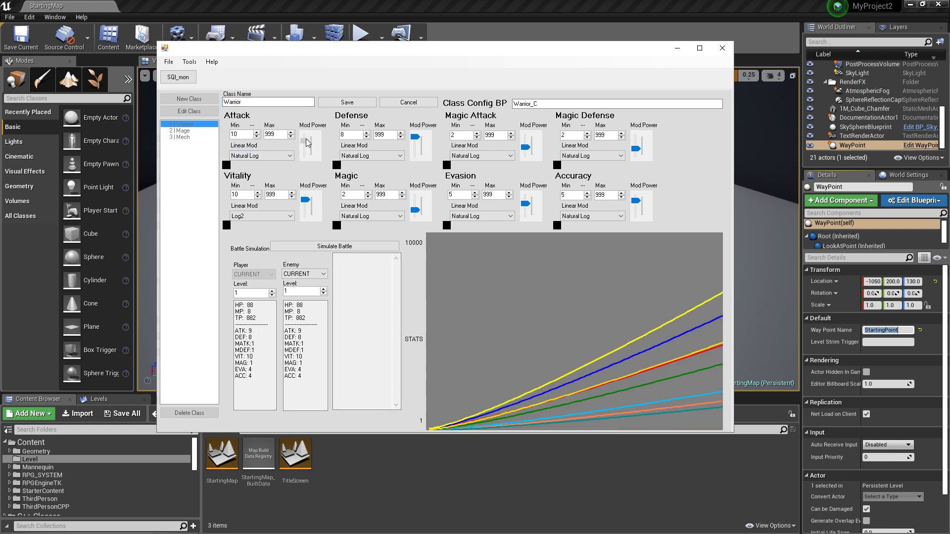
pyautogui.click(264, 156)
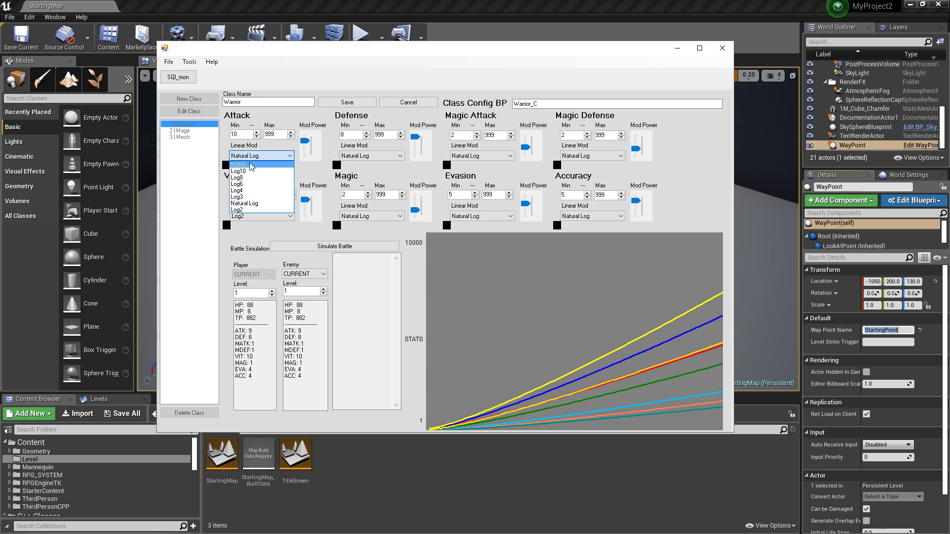
pyautogui.click(324, 145)
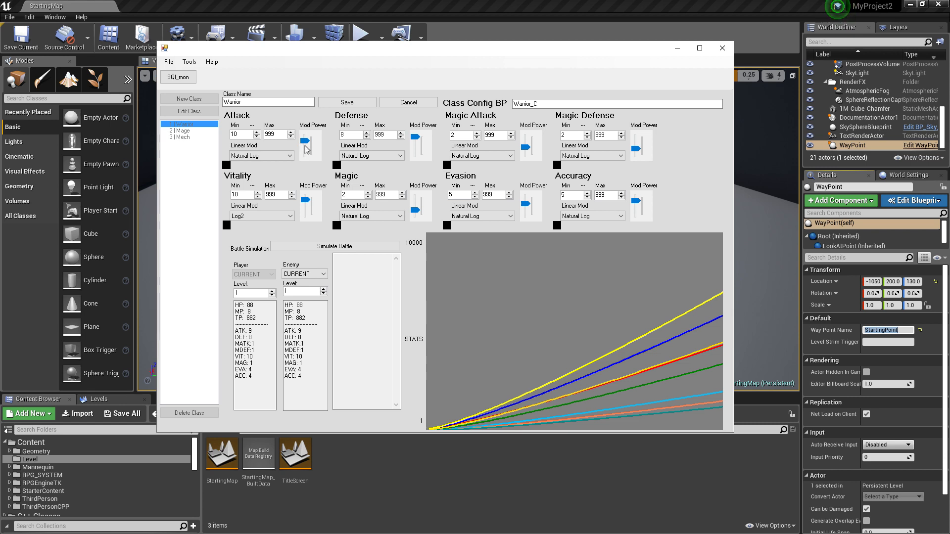
pyautogui.moveTo(305, 150)
pyautogui.mouseDown()
pyautogui.moveTo(317, 140)
pyautogui.moveTo(316, 158)
pyautogui.moveTo(308, 140)
pyautogui.mouseUp()
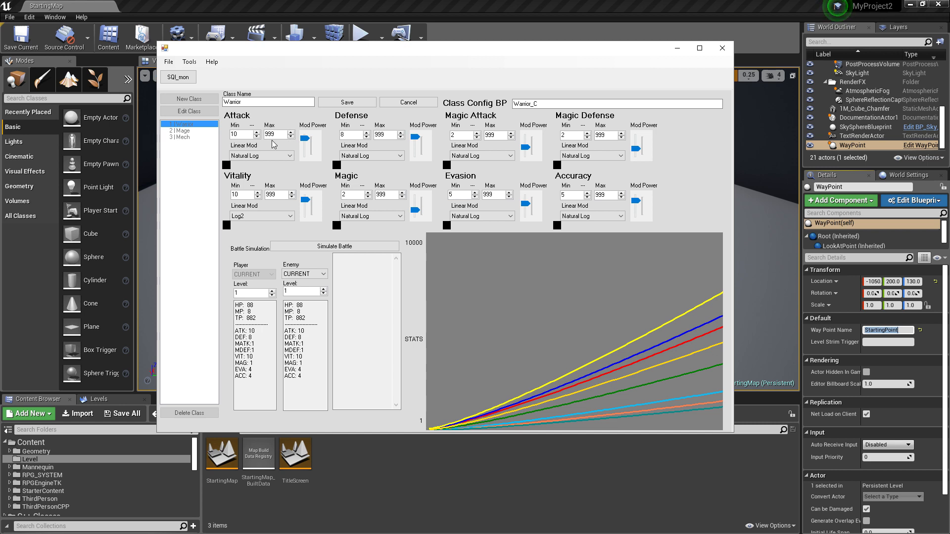
pyautogui.moveTo(304, 141)
pyautogui.mouseDown()
pyautogui.moveTo(308, 153)
pyautogui.moveTo(309, 143)
pyautogui.mouseUp()
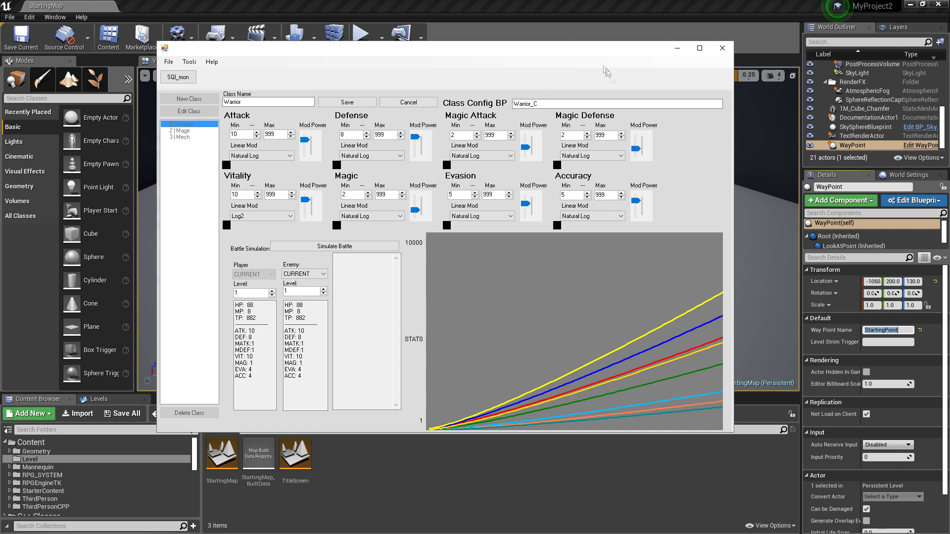
# Check the Warrior's Class Config BP, then switch to Unreal Editor and open RPGEngineTK/Actor/Heros/Mannequin/DataFiles/Job_Classes.
pyautogui.moveTo(538, 103); pyautogui.dragTo(476, 96)
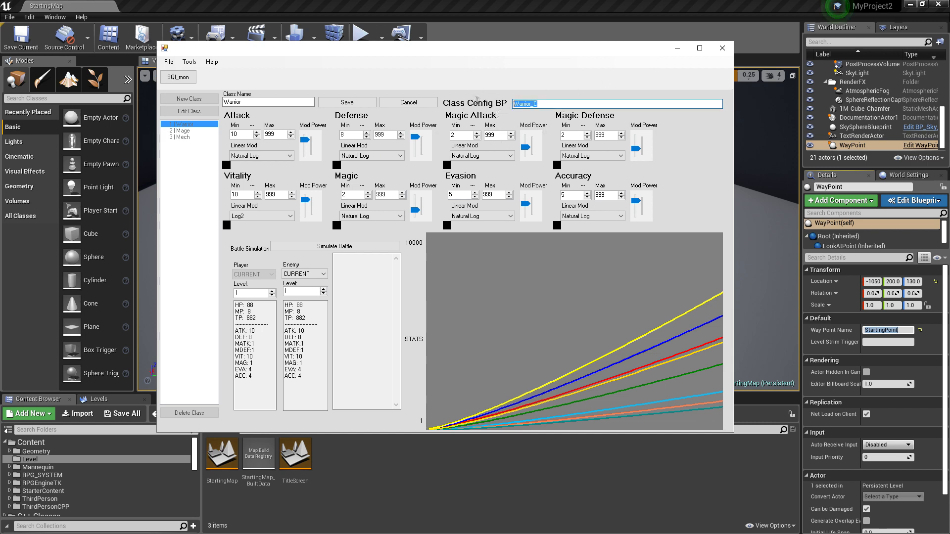
pyautogui.moveTo(550, 103); pyautogui.dragTo(501, 108)
pyautogui.click(408, 504)
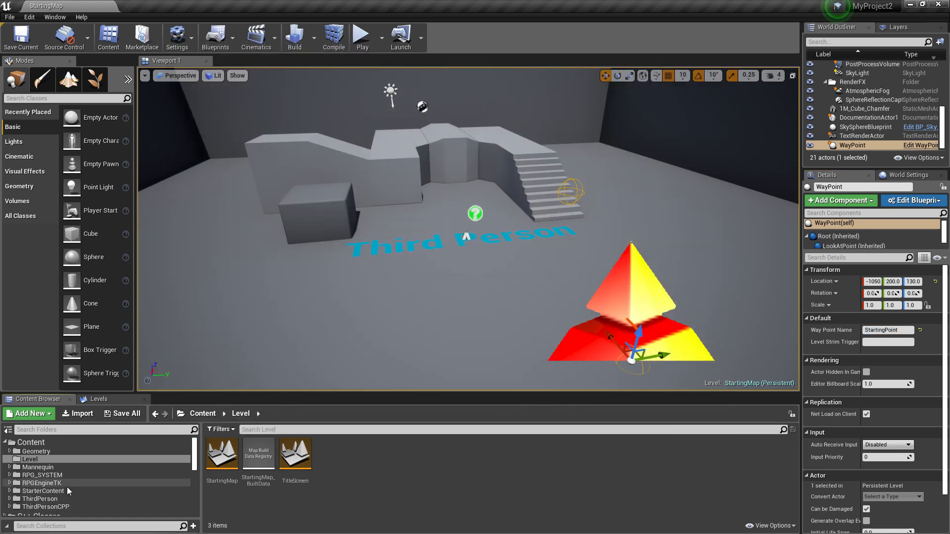
pyautogui.scroll(-2, 69, 490)
pyautogui.click(62, 452)
pyautogui.doubleClick(62, 452)
pyautogui.click(61, 467)
pyautogui.doubleClick(62, 460)
pyautogui.doubleClick(59, 474)
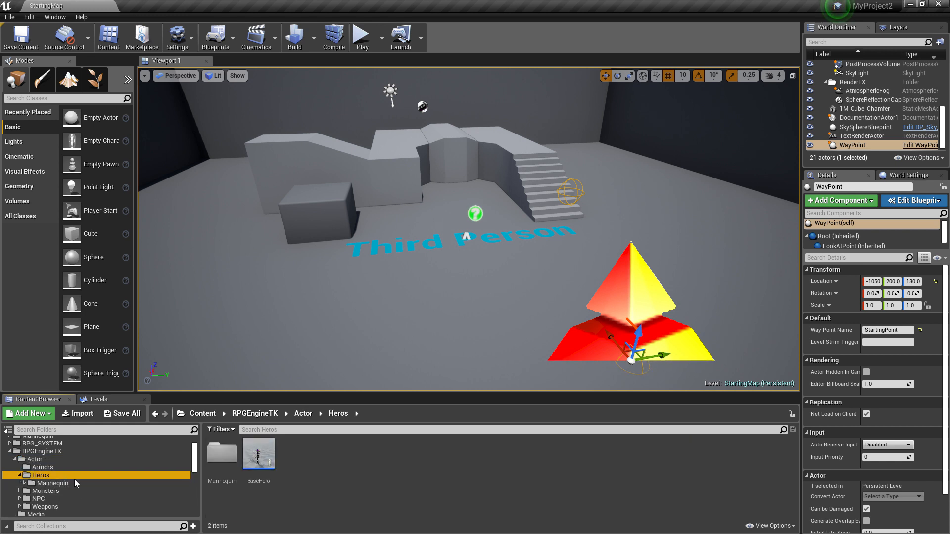
pyautogui.doubleClick(73, 483)
pyautogui.doubleClick(75, 499)
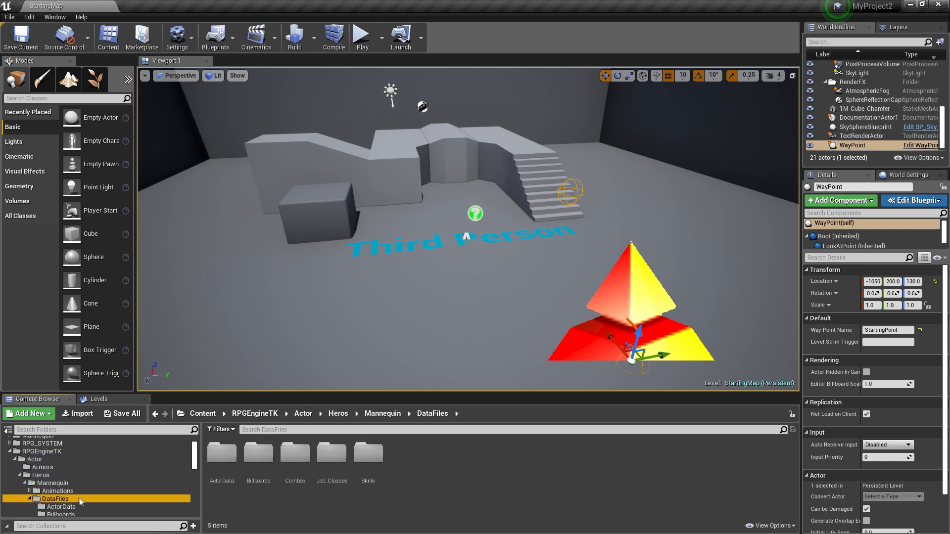
pyautogui.scroll(-2, 77, 501)
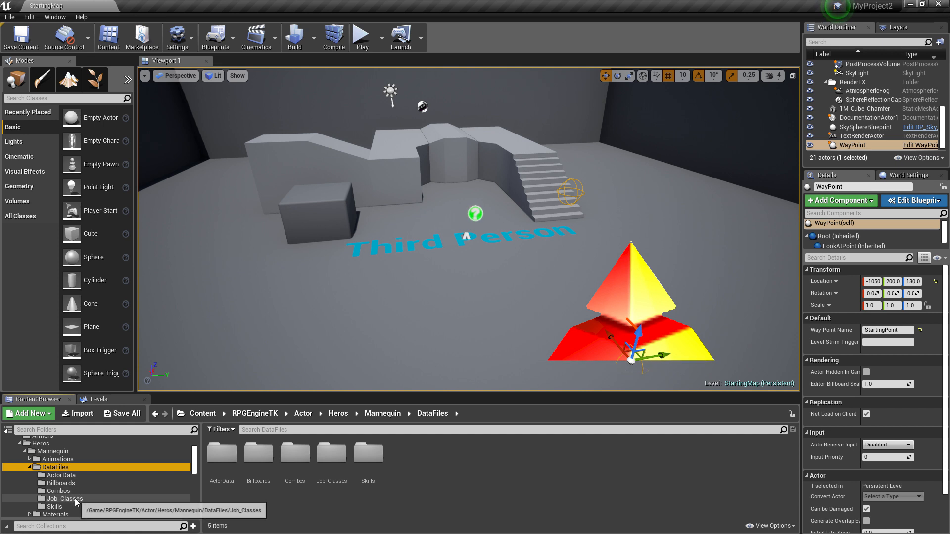
pyautogui.click(76, 501)
# Copy the Warrior blueprint's name and compare it with the Class Config BP value in the toolkit's class editor.
pyautogui.click(260, 484)
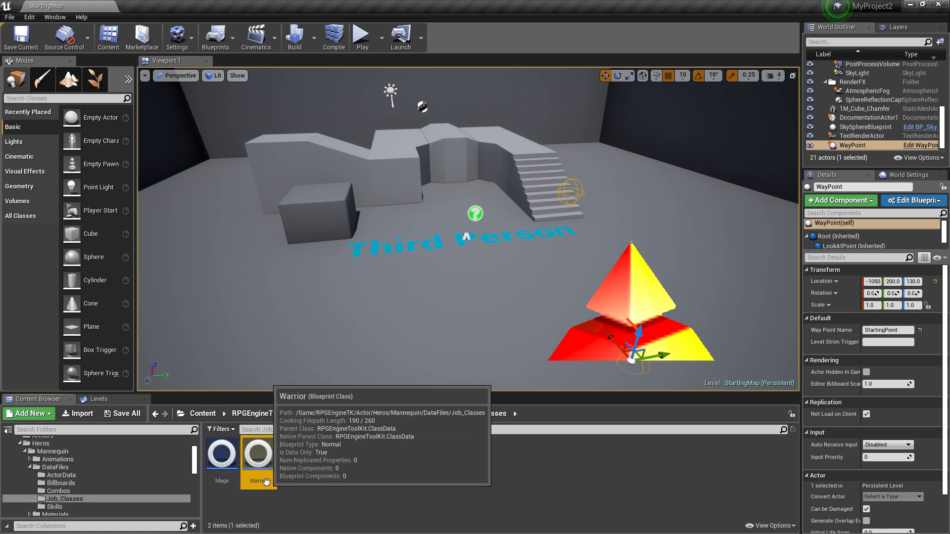
pyautogui.click(267, 481)
pyautogui.rightClick(266, 481)
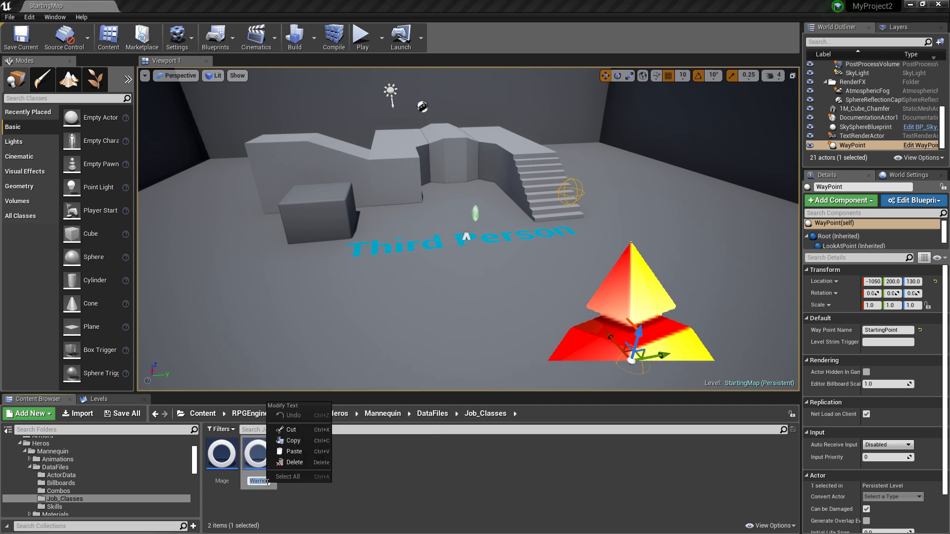
pyautogui.click(292, 441)
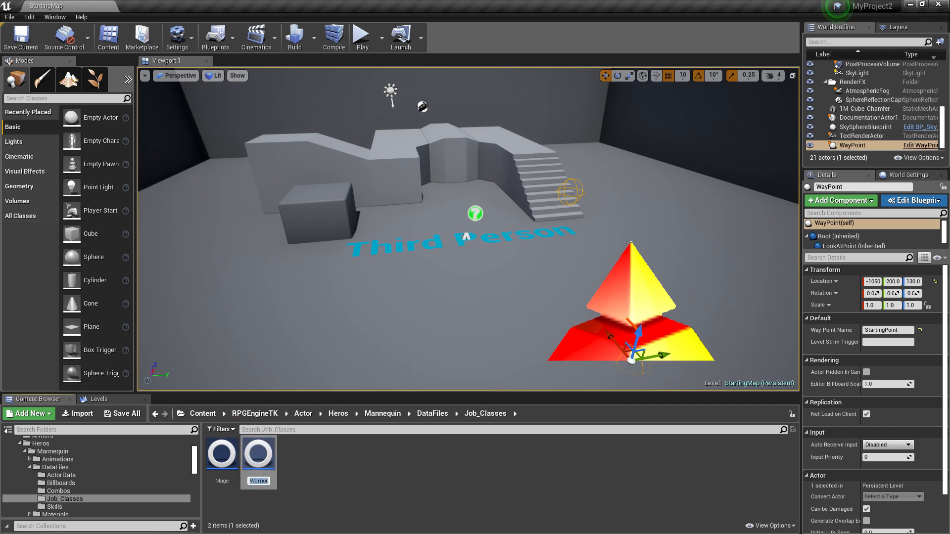
pyautogui.hotkey('alt', 'Tab')
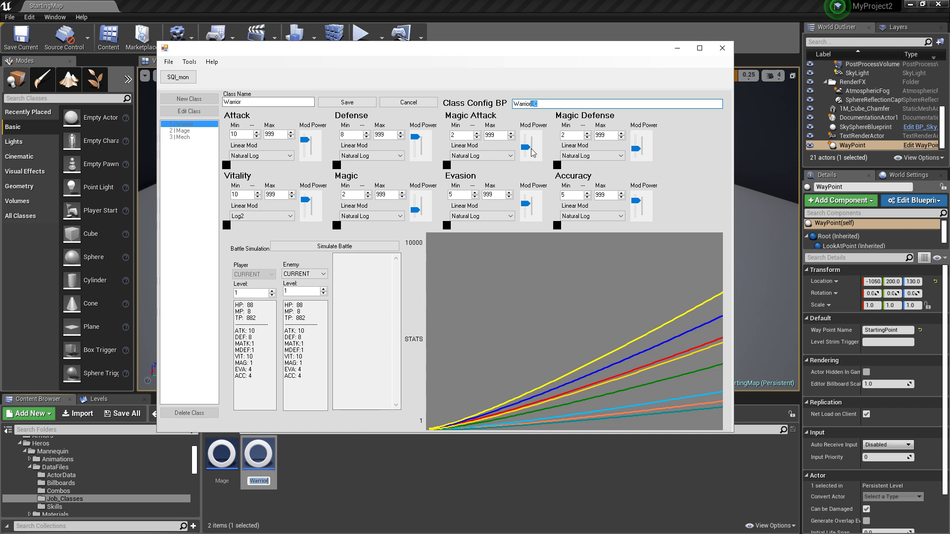
pyautogui.press('Right')
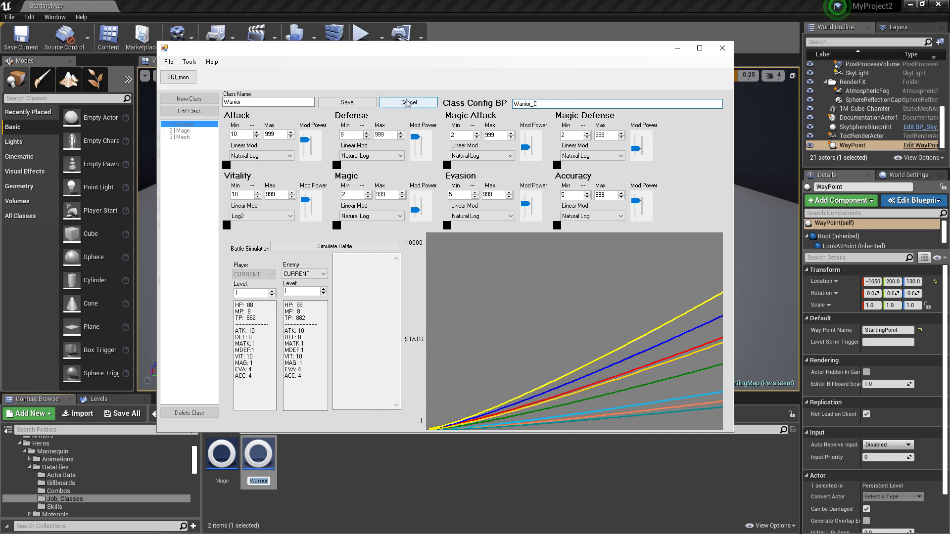
# Cancel the class edit, open the War Guy actor for editing in the Actors tool and select its Actor Configuration BP text.
pyautogui.click(411, 102)
pyautogui.click(190, 60)
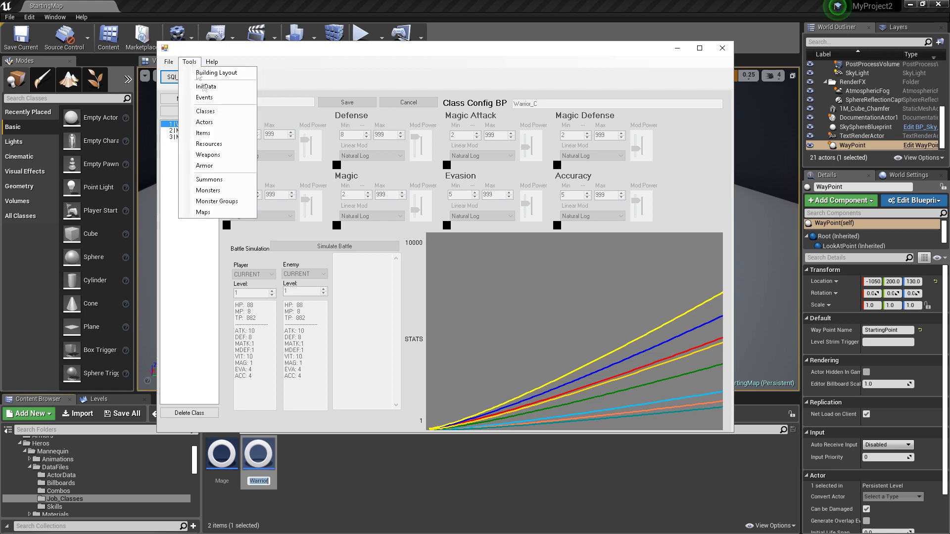
pyautogui.click(220, 124)
pyautogui.click(189, 111)
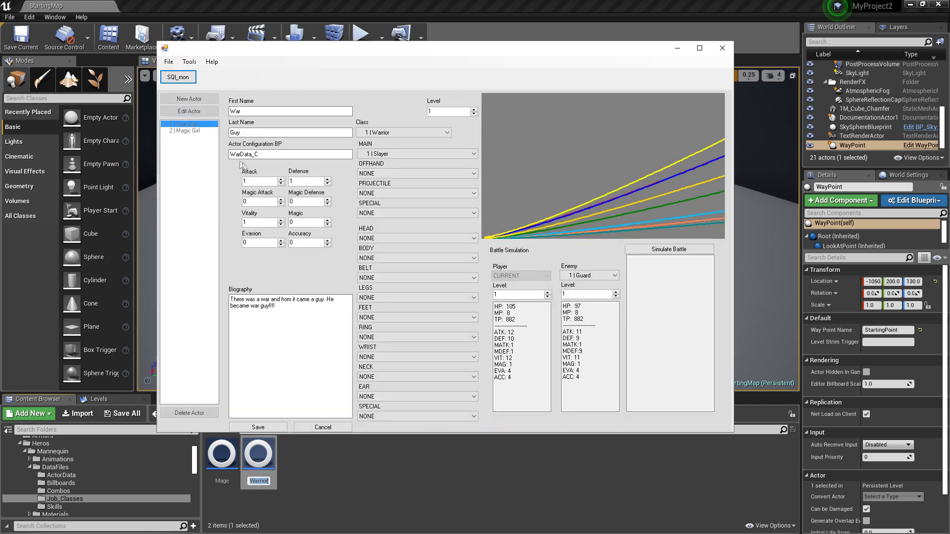
pyautogui.doubleClick(264, 156)
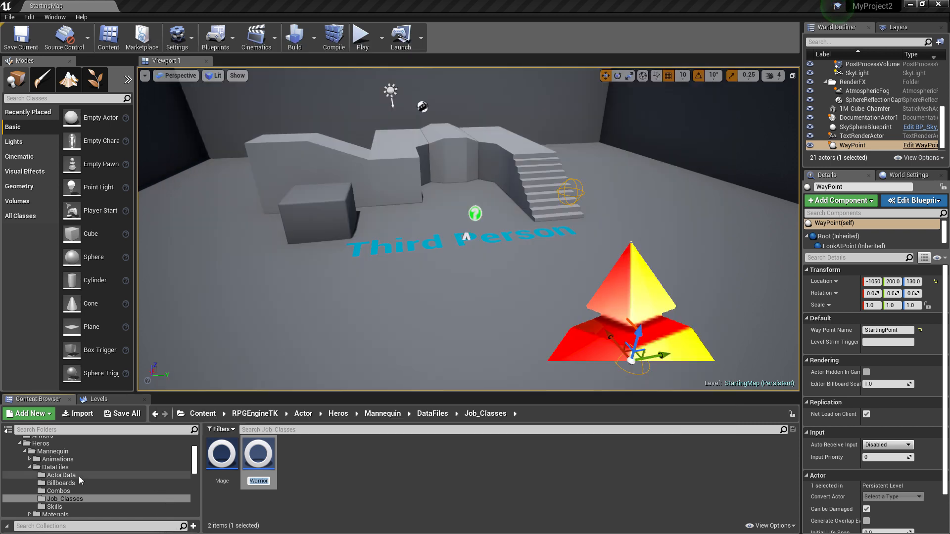
# Copy the WarData blueprint's name from Unreal's ActorData folder and compare it with War Guy's Actor Configuration BP in the toolkit.
pyautogui.click(79, 476)
pyautogui.click(263, 481)
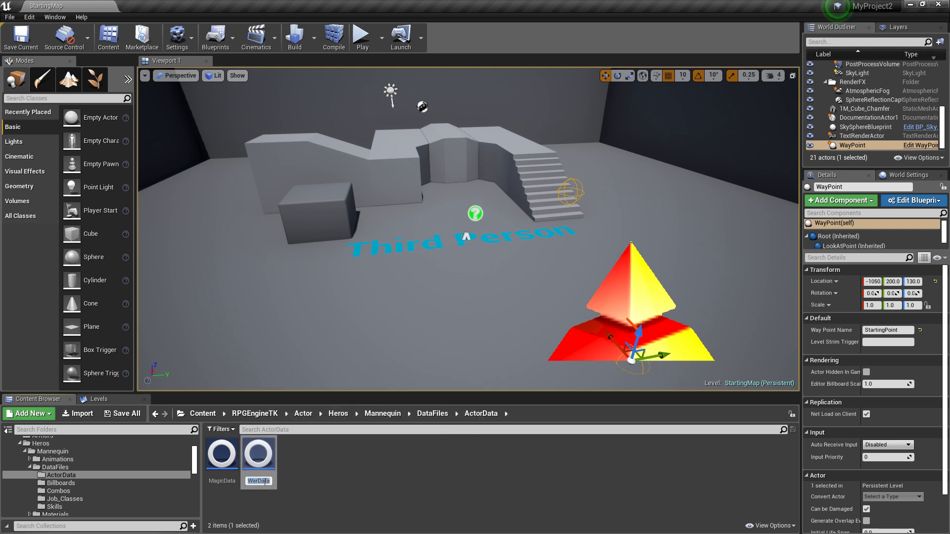
pyautogui.rightClick(263, 481)
pyautogui.click(294, 440)
pyautogui.hotkey('alt', 'Tab')
pyautogui.click(249, 154)
pyautogui.moveTo(254, 154); pyautogui.dragTo(299, 153)
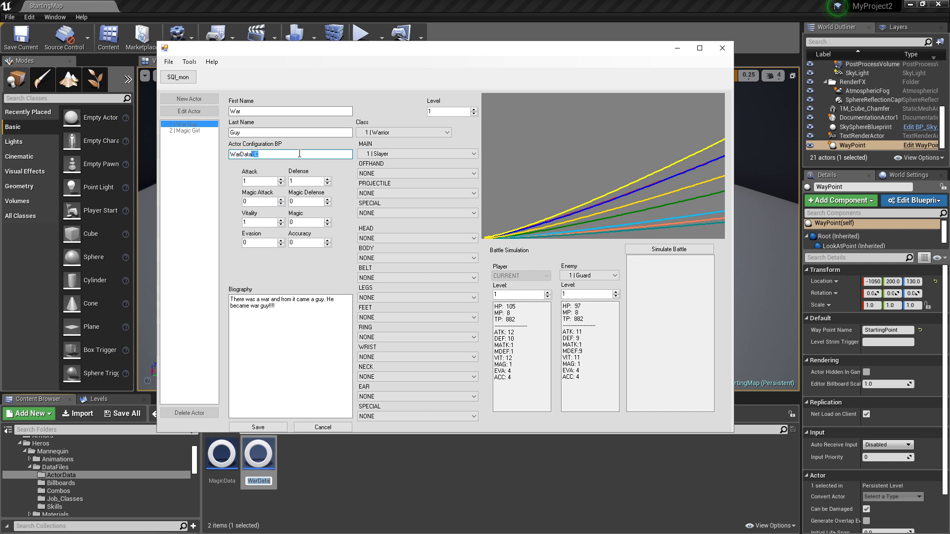
pyautogui.doubleClick(299, 154)
# Review War Guy's stat bonus fields and Main weapon choices, keeping the class as 1 | Warrior and the weapon as 1 | Slayer.
pyautogui.click(248, 181)
pyautogui.click(262, 222)
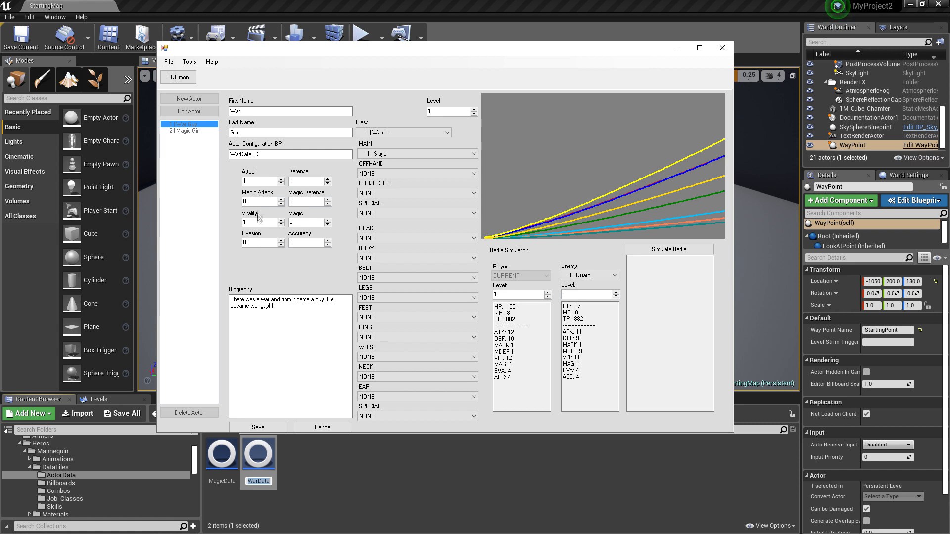
pyautogui.click(299, 182)
pyautogui.click(409, 132)
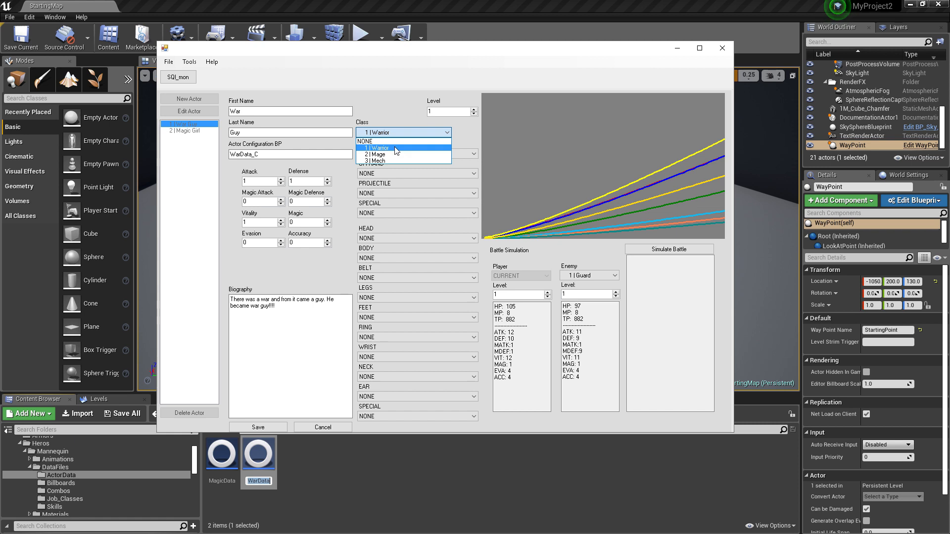
pyautogui.click(396, 148)
pyautogui.click(385, 154)
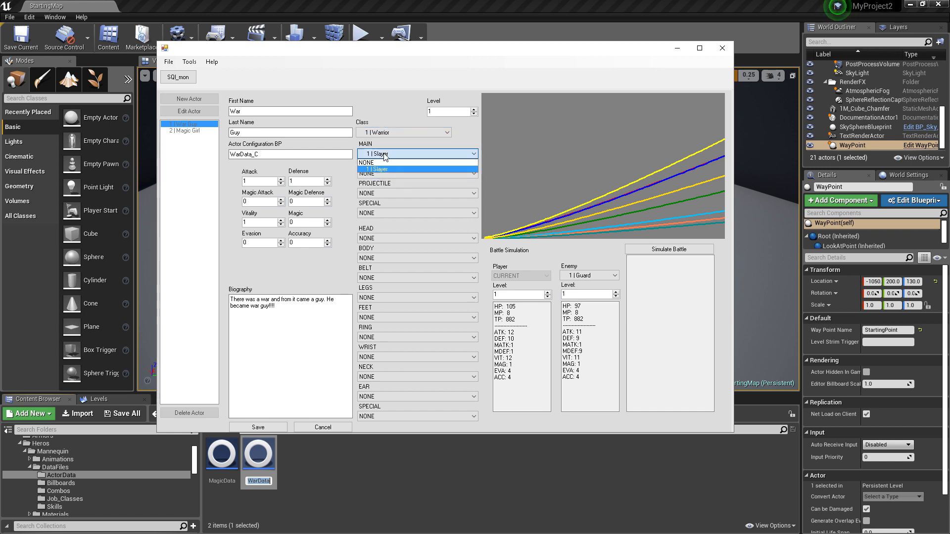
pyautogui.click(396, 144)
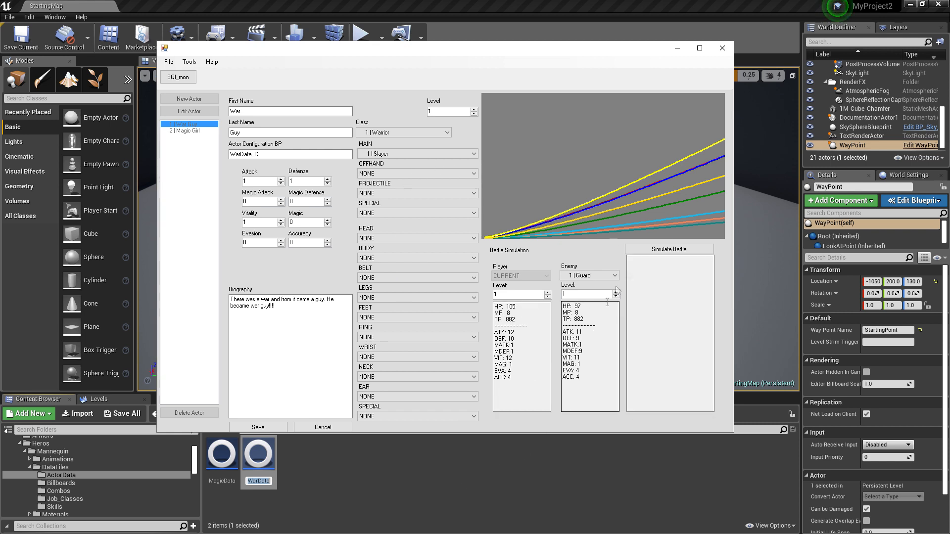
# Simulate a battle between the current actor and the Guard, both at level 1, and examine the damage and accuracy results.
pyautogui.click(685, 251)
pyautogui.moveTo(663, 266); pyautogui.dragTo(621, 229)
pyautogui.click(680, 366)
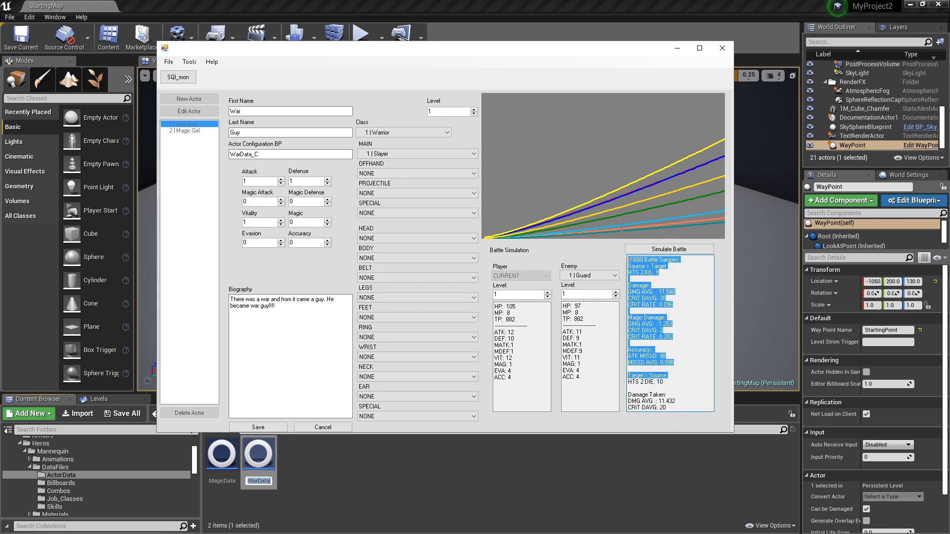
pyautogui.click(677, 357)
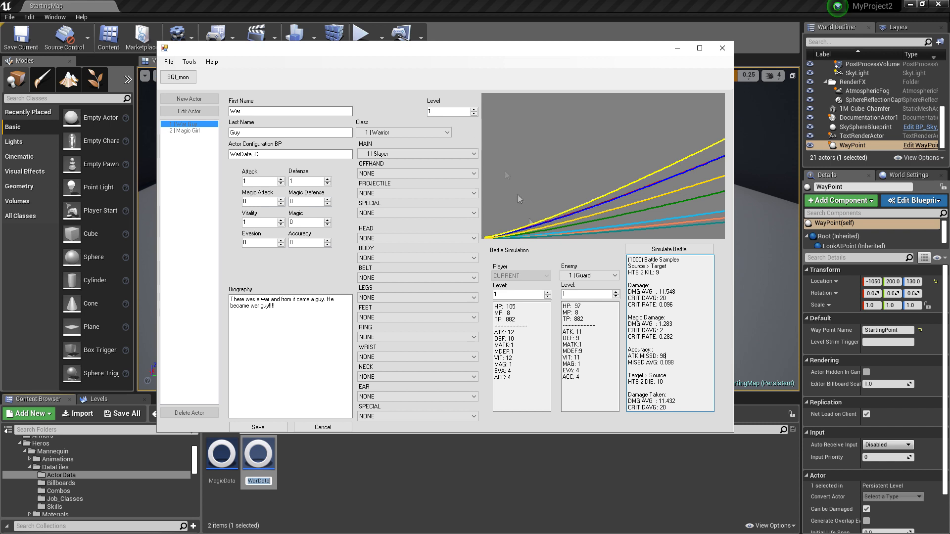
# Set the battle simulation's Player level to 4 and simulate the battle against the level 1 Guard again.
pyautogui.click(547, 291)
pyautogui.click(547, 292)
pyautogui.click(547, 292)
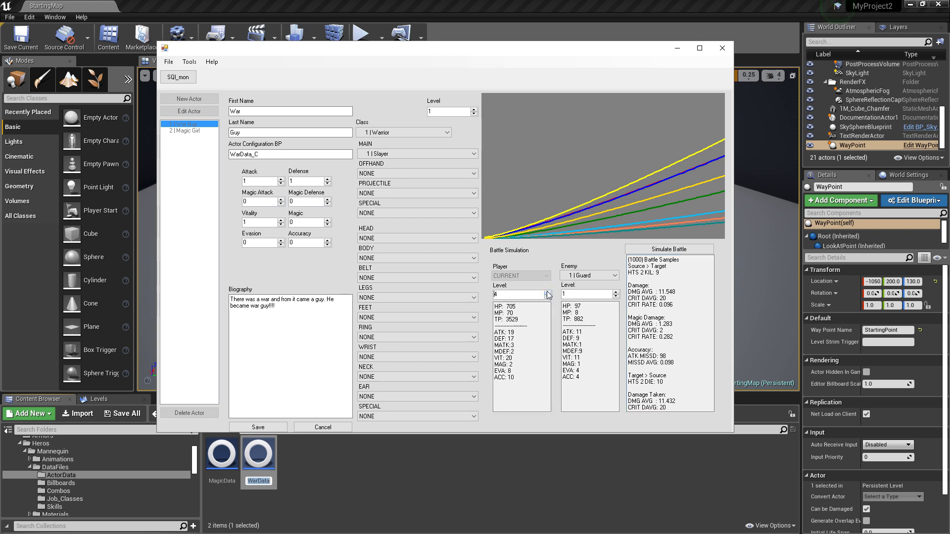
pyautogui.click(678, 250)
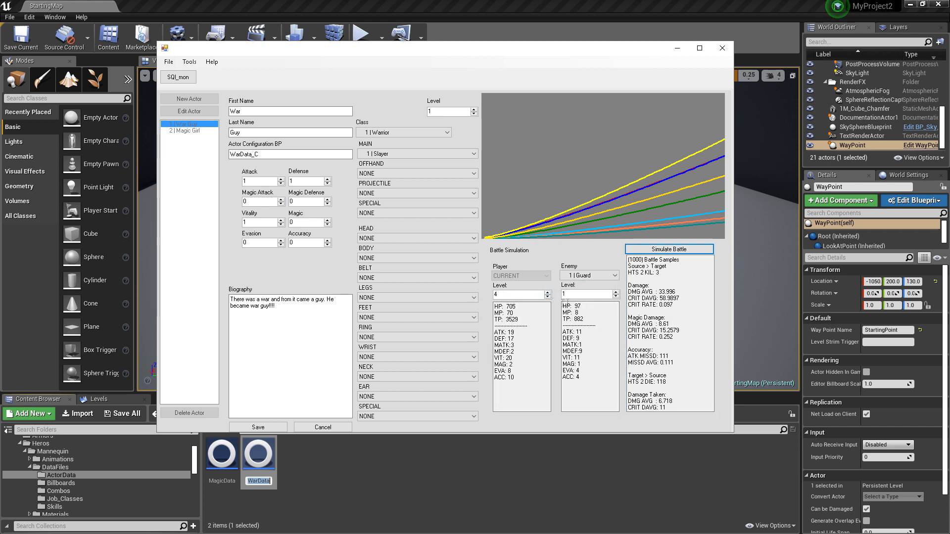
# Return the simulation's Player level to 1 and cancel the War Guy actor edit.
pyautogui.click(547, 297)
pyautogui.click(547, 296)
pyautogui.click(547, 296)
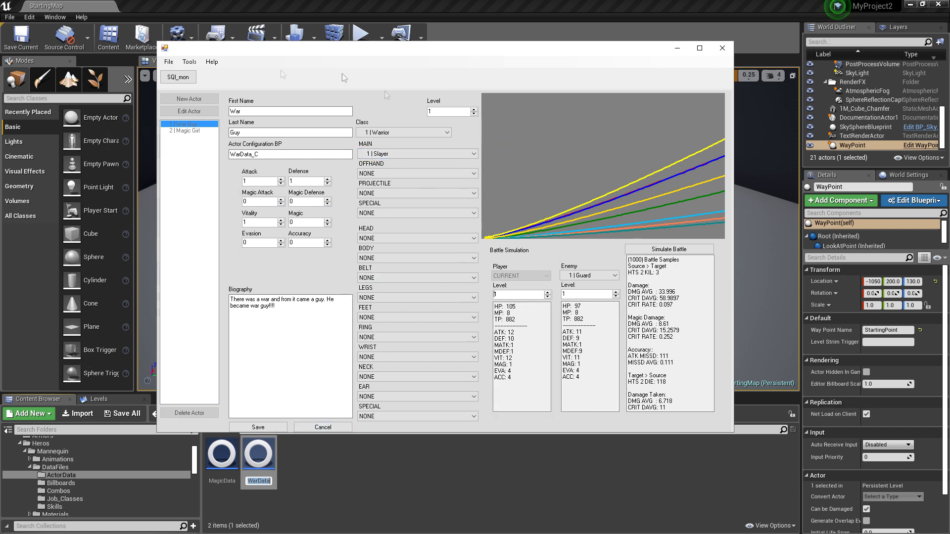
pyautogui.click(315, 428)
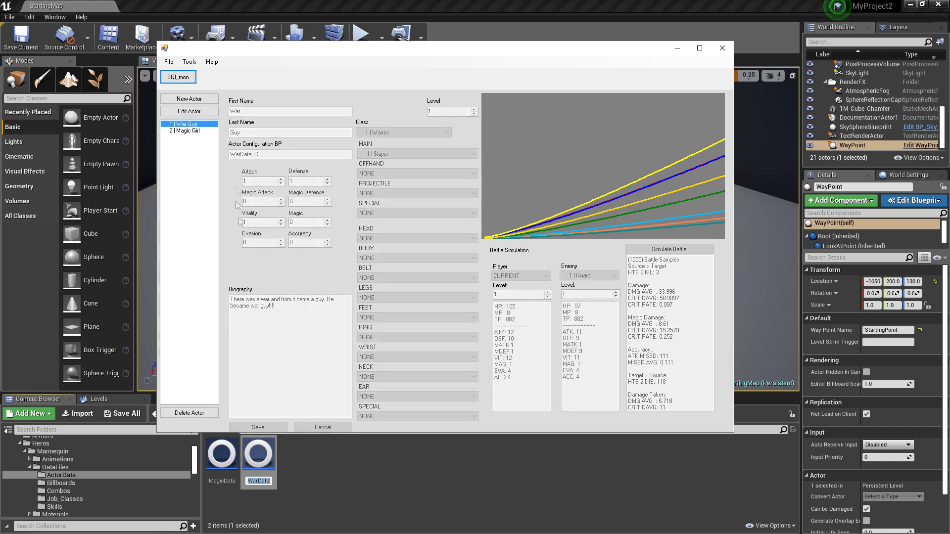
# Open InitData and review the Starting Party Formation, selecting War Guy among the actors and the party members.
pyautogui.click(189, 63)
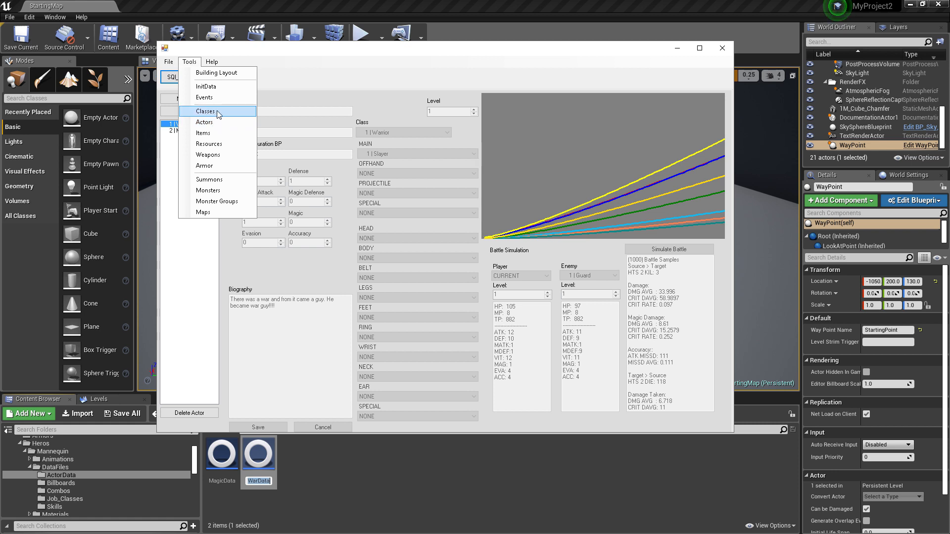
pyautogui.click(170, 155)
pyautogui.click(189, 63)
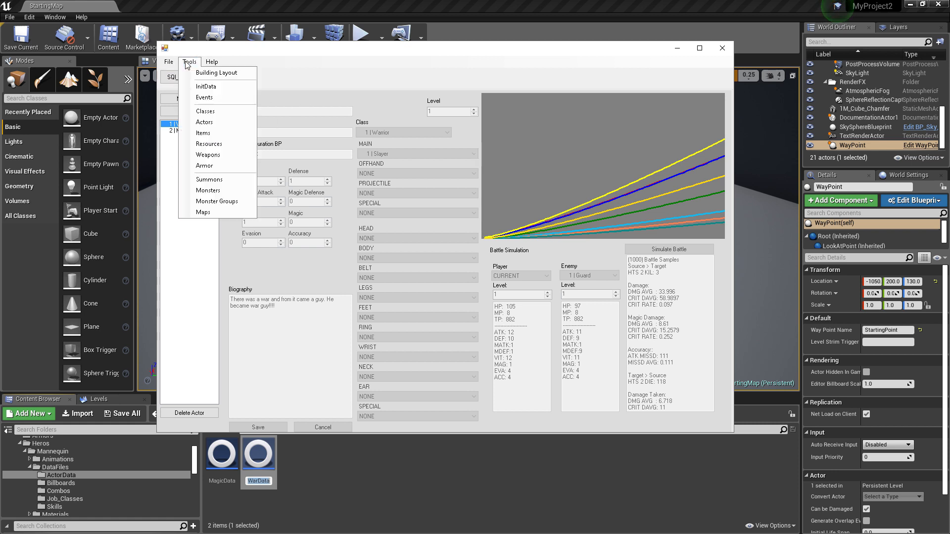
pyautogui.click(206, 87)
pyautogui.click(363, 129)
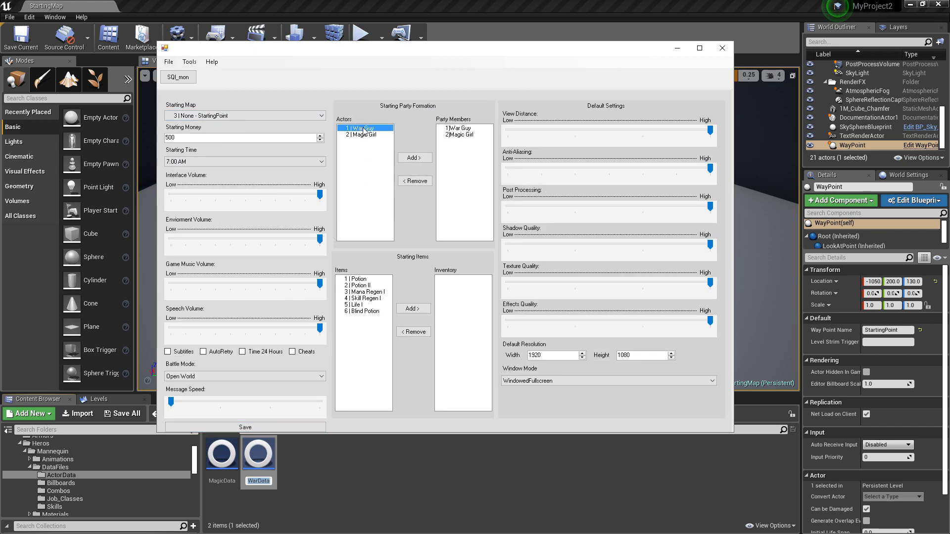
pyautogui.click(450, 130)
# Switch to Unreal Editor and open the WarData blueprint from the ActorData folder.
pyautogui.click(469, 4)
pyautogui.click(324, 454)
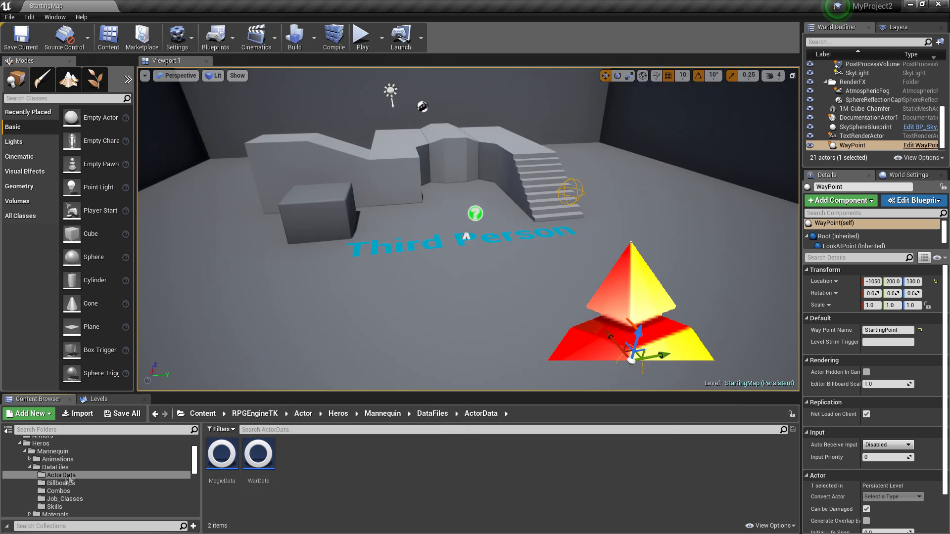
pyautogui.click(258, 454)
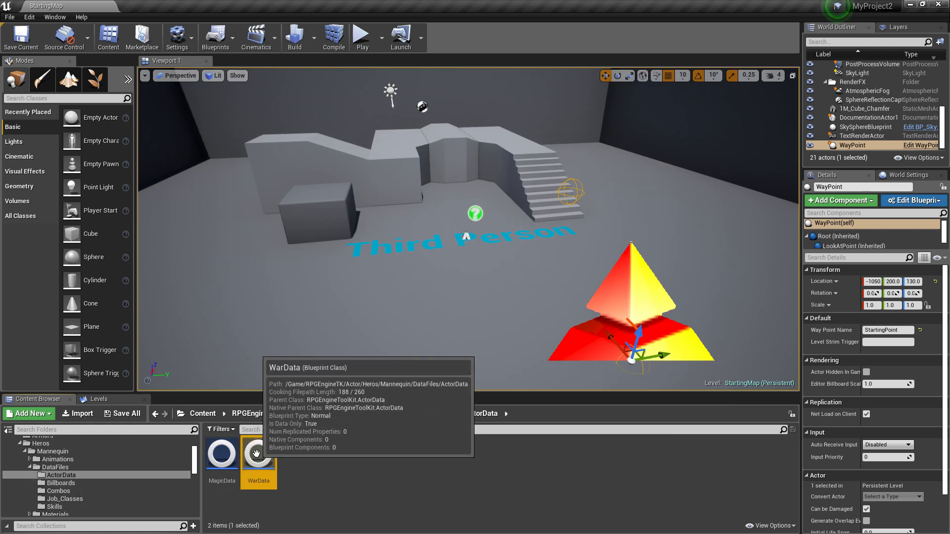
pyautogui.press('Return')
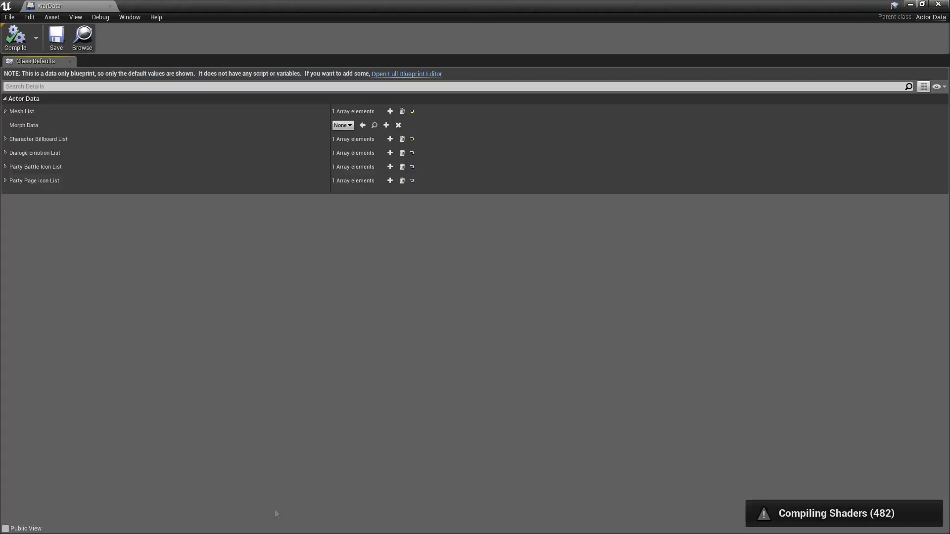
# Expand and review WarData's mesh, character billboard, dialogue emotion, party battle icon and party page icon lists.
pyautogui.click(6, 112)
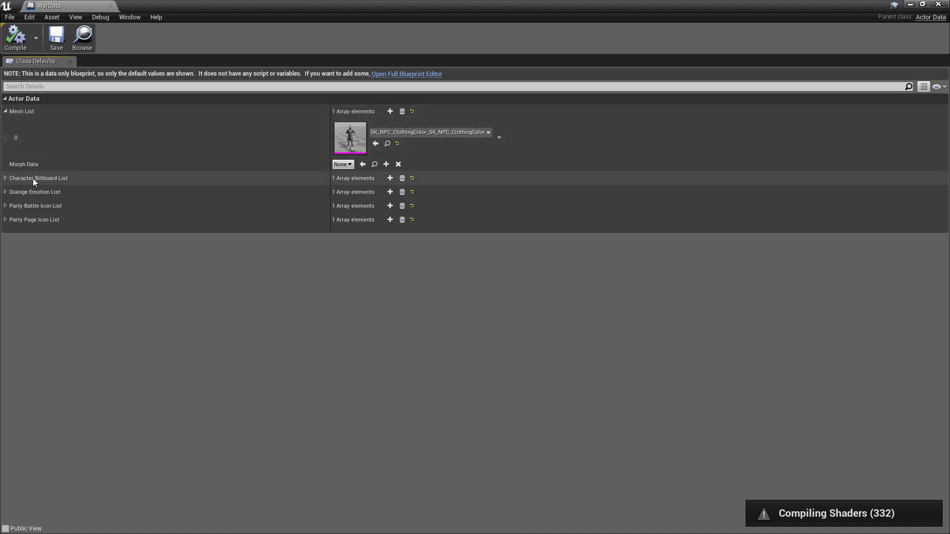
pyautogui.click(5, 178)
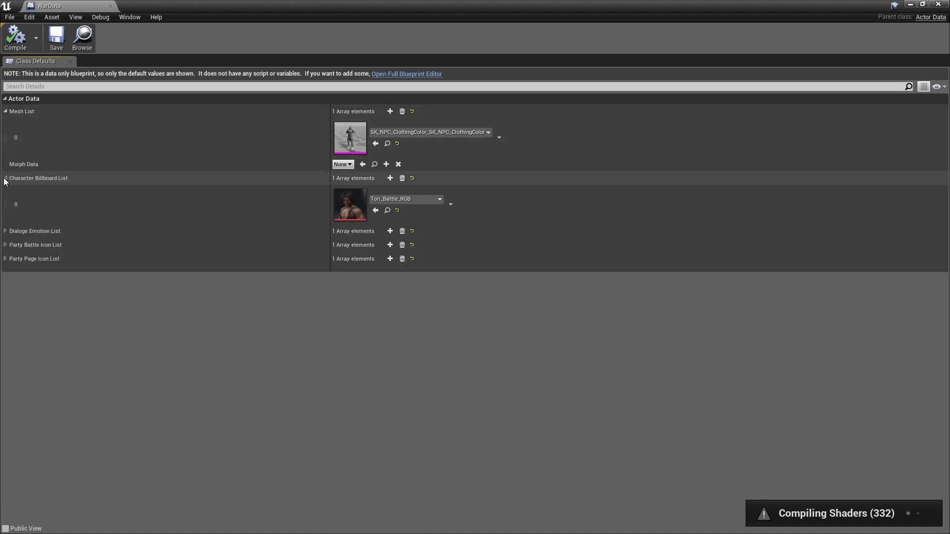
pyautogui.click(5, 231)
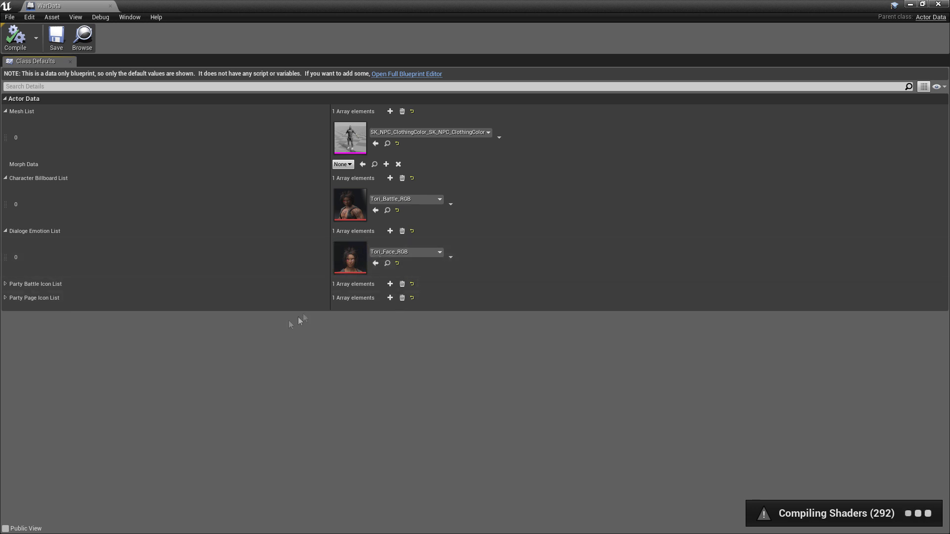
pyautogui.click(5, 285)
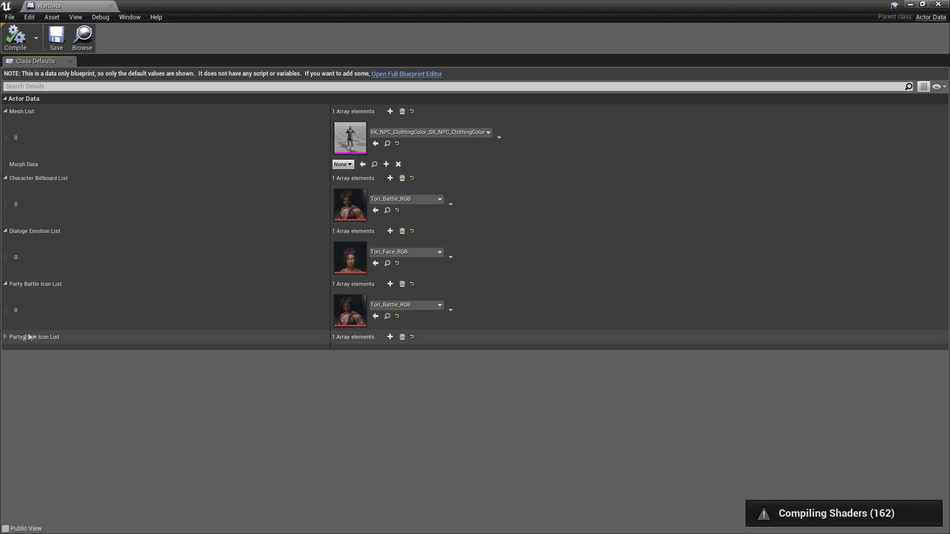
pyautogui.click(5, 338)
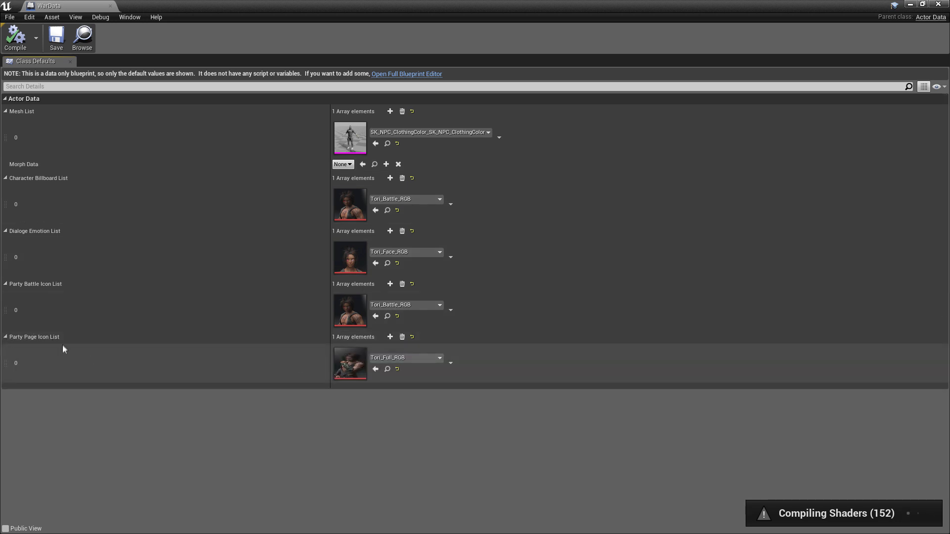
# Inspect the Tori_Full_RGB texture used in the Party Page Icon List and close it along with WarData.
pyautogui.doubleClick(350, 366)
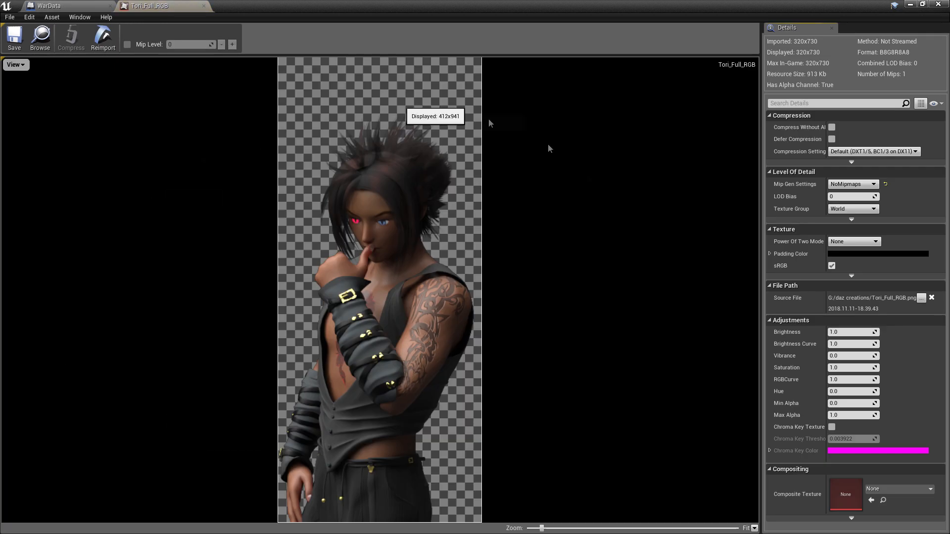
pyautogui.click(203, 7)
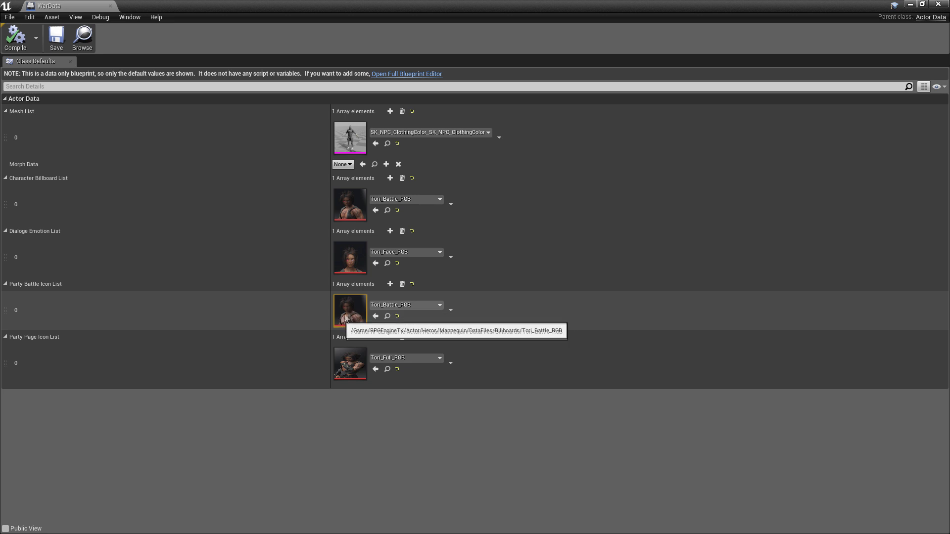
pyautogui.click(111, 6)
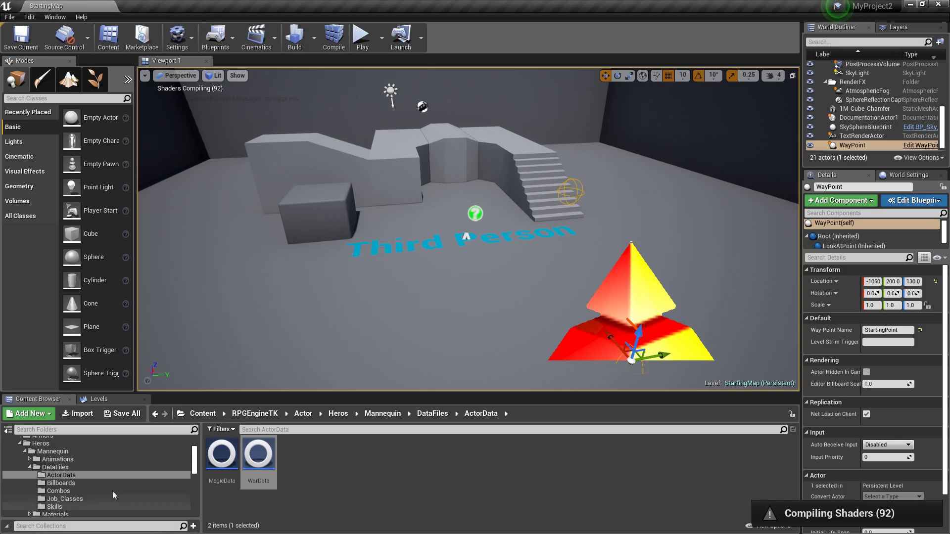
# Open the Warrior blueprint from the Job_Classes folder and review its movement, general action and battle animation settings, closing it when done.
pyautogui.click(64, 499)
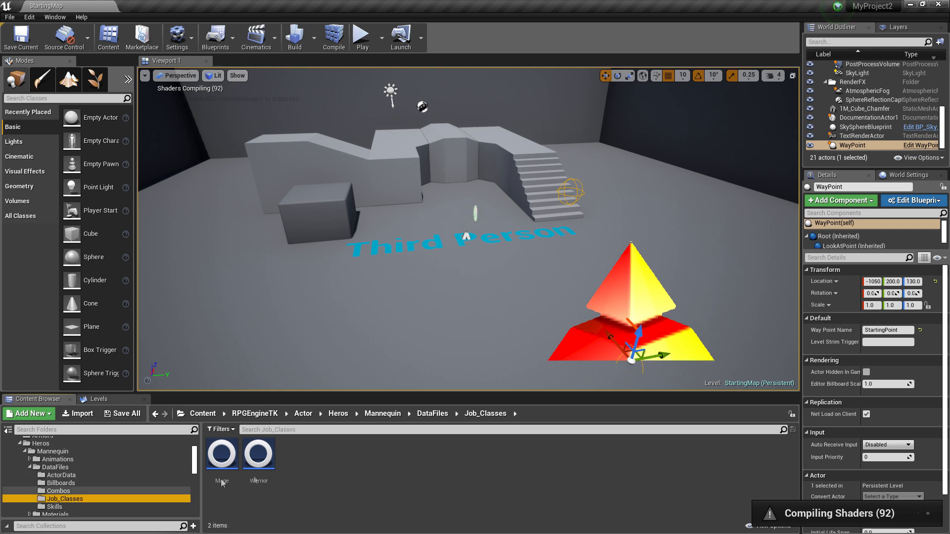
pyautogui.doubleClick(258, 454)
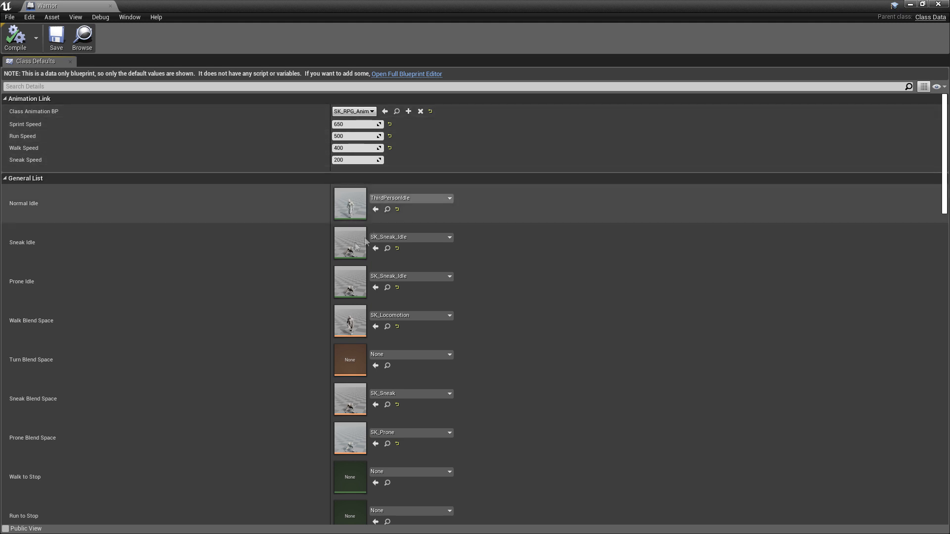
pyautogui.scroll(-2, 274, 227)
pyautogui.scroll(-15, 351, 198)
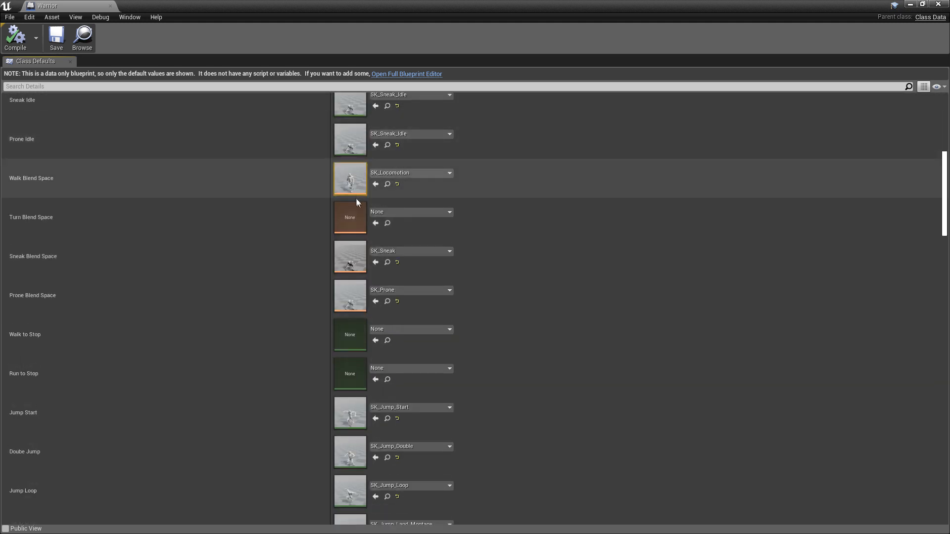
pyautogui.scroll(-9, 352, 257)
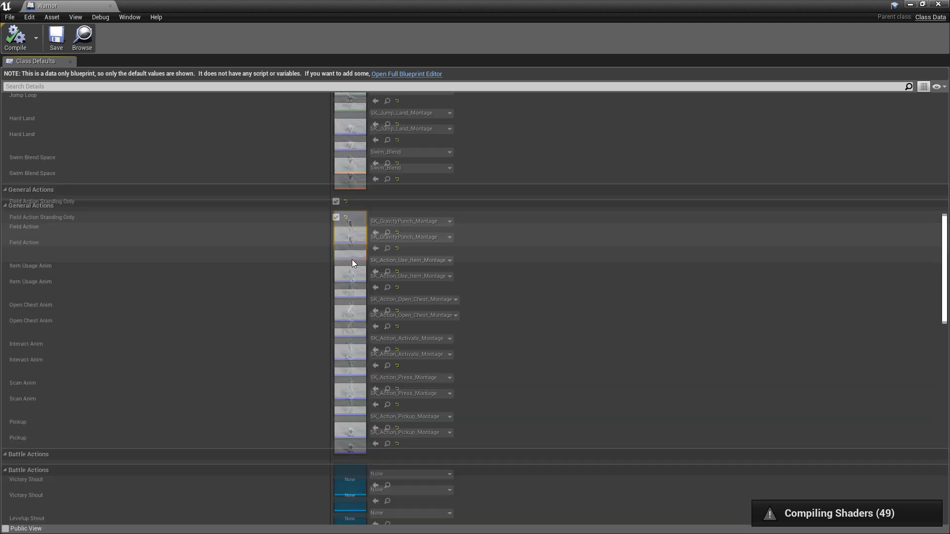
pyautogui.scroll(-18, 325, 235)
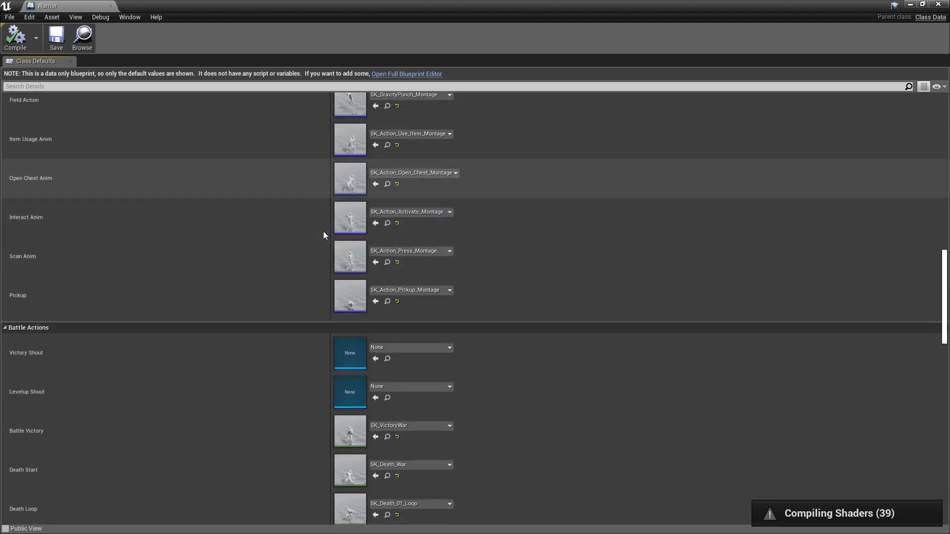
pyautogui.scroll(-4, 323, 234)
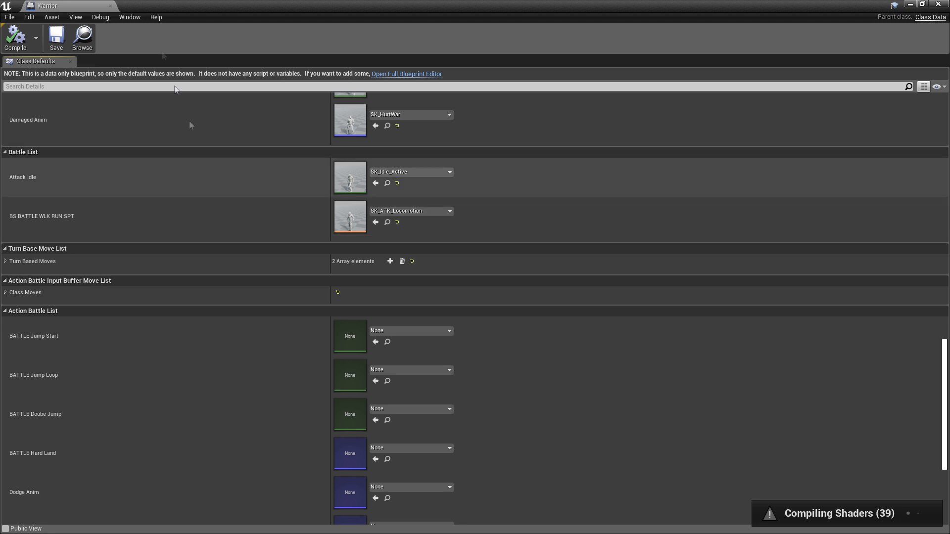
pyautogui.click(110, 5)
pyautogui.click(411, 489)
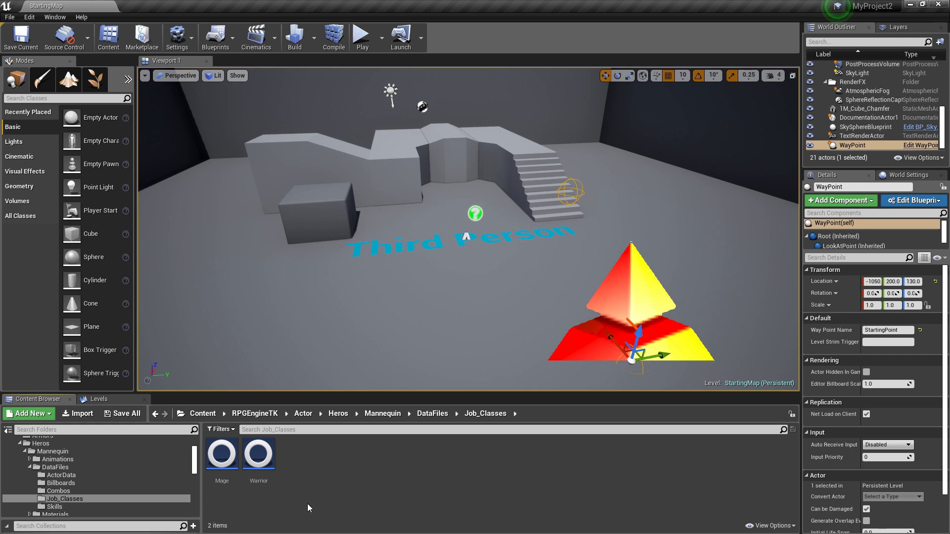
# Select WarData in the ActorData folder and load the recent TitleScreen level.
pyautogui.click(61, 475)
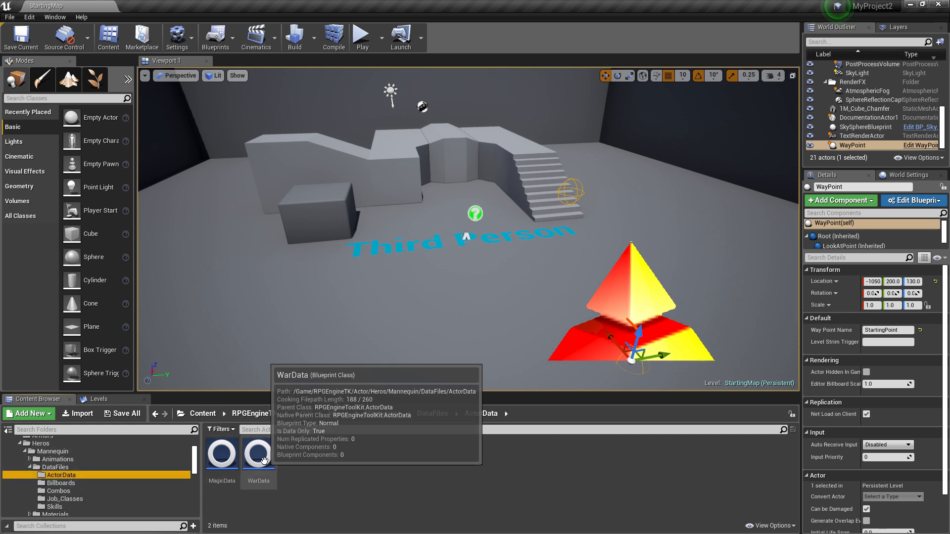
pyautogui.click(261, 455)
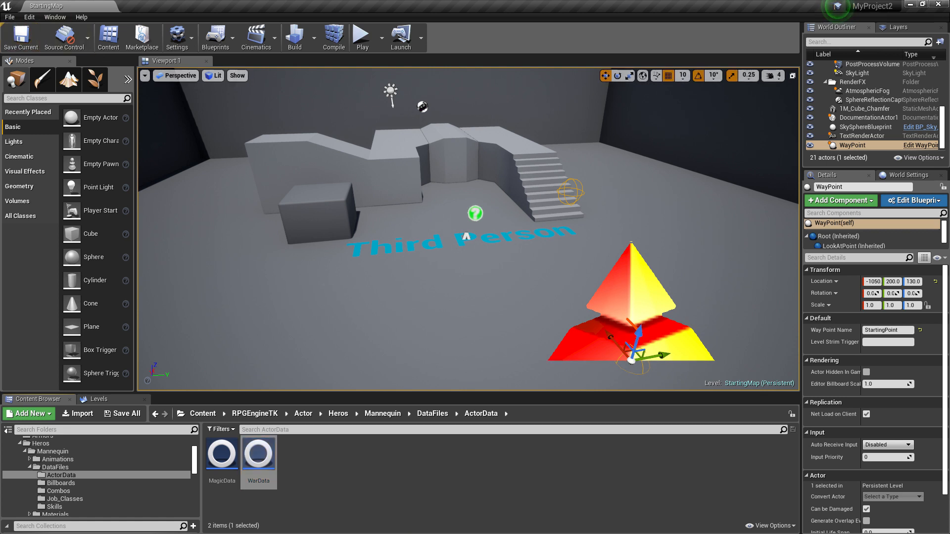
pyautogui.click(10, 17)
pyautogui.moveTo(69, 201)
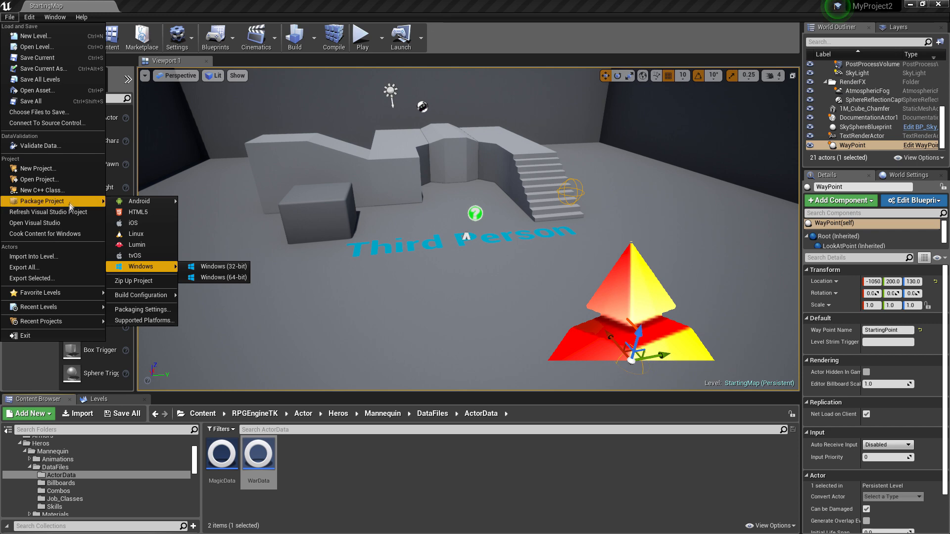
pyautogui.moveTo(78, 295)
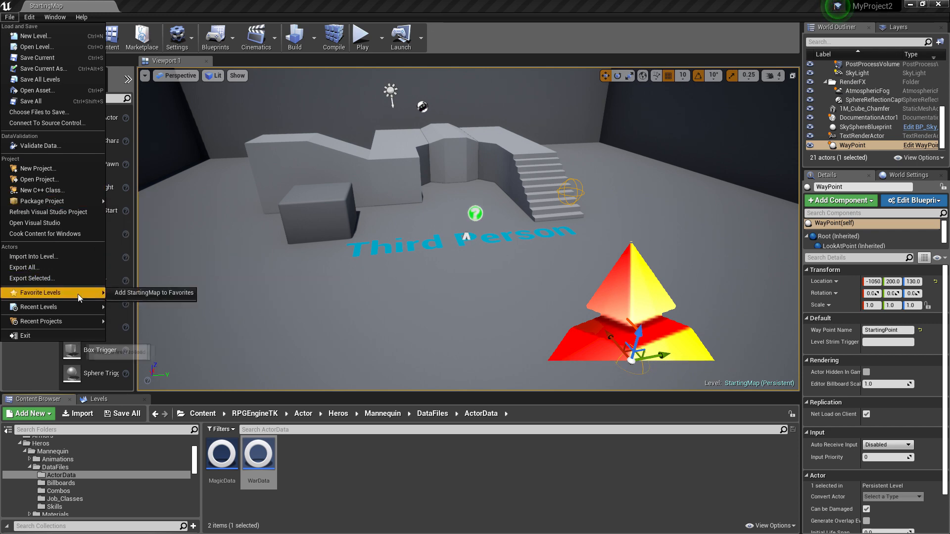
pyautogui.click(137, 319)
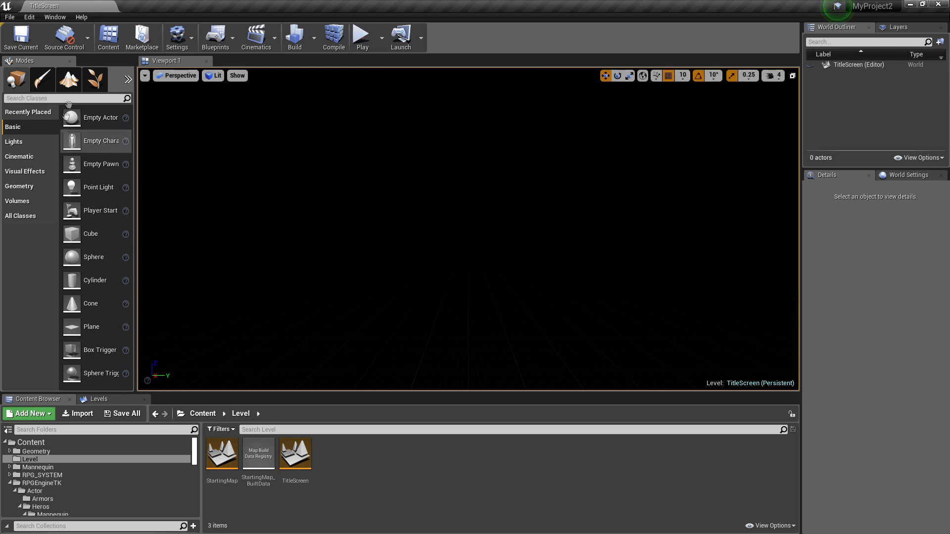
# Open the Output Log, enlarge it to examine the logged warnings and errors, and close it.
pyautogui.click(56, 17)
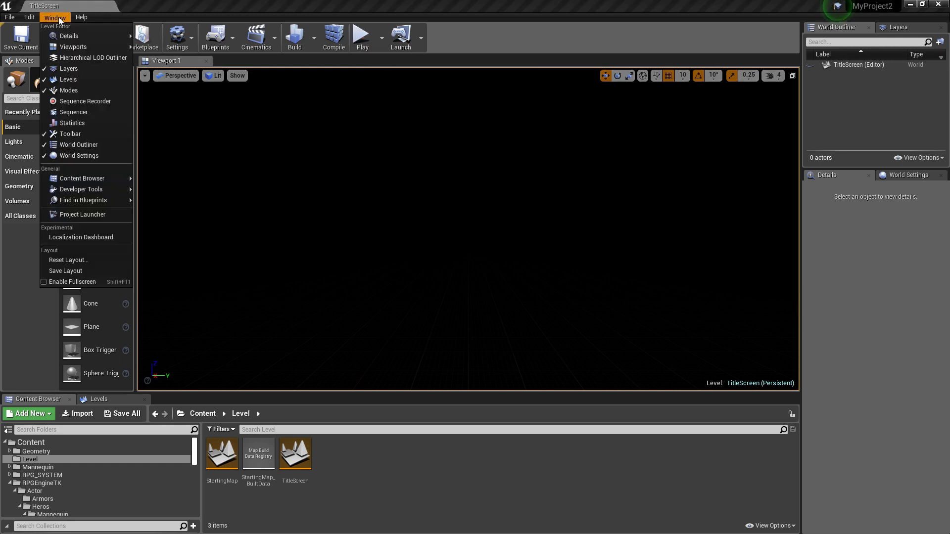
pyautogui.moveTo(51, 35)
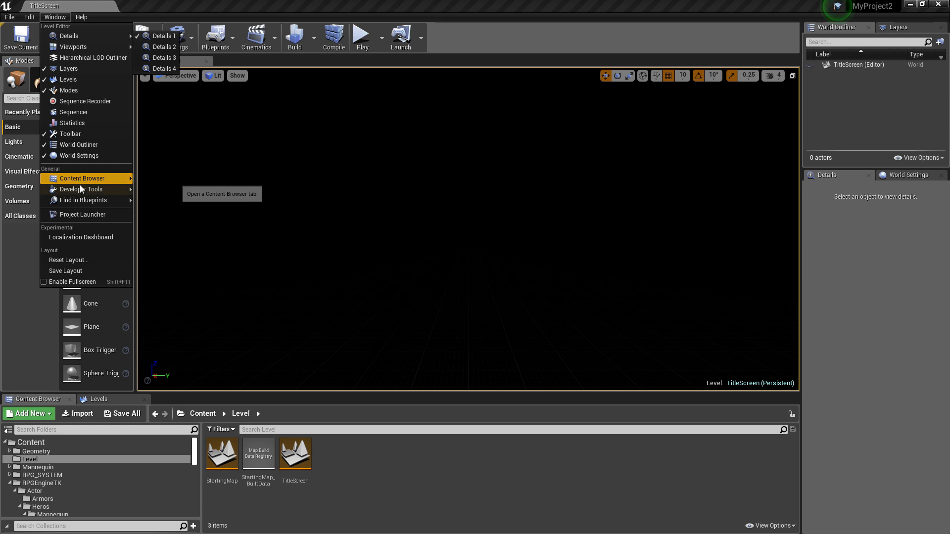
pyautogui.moveTo(88, 188)
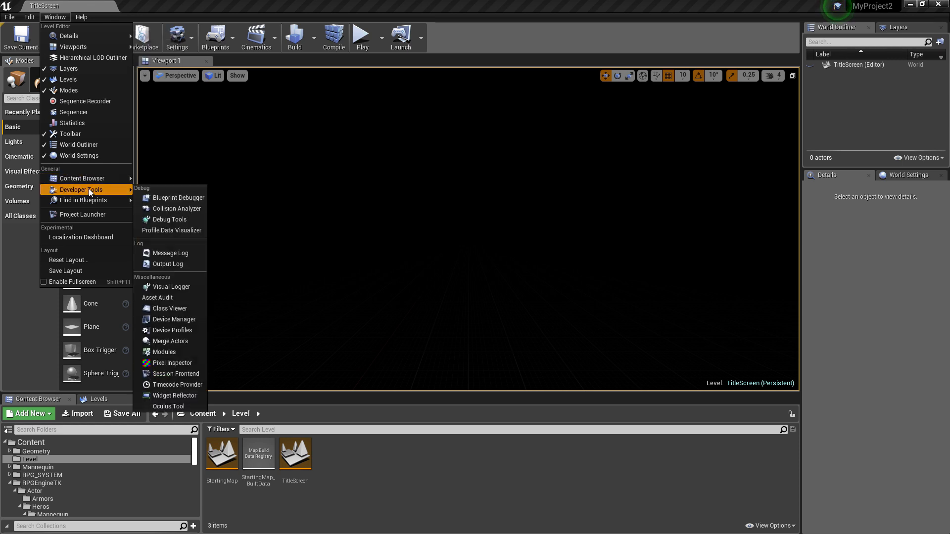
pyautogui.click(187, 265)
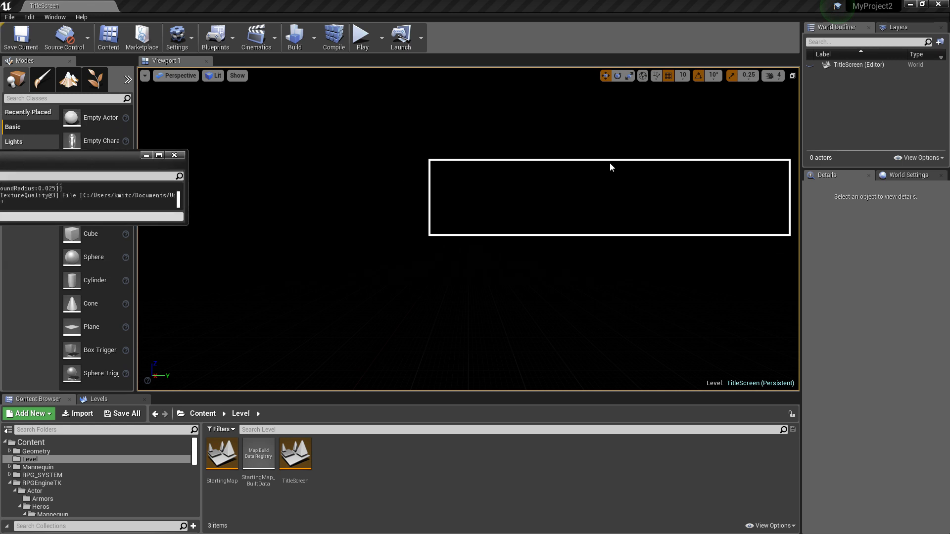
pyautogui.doubleClick(401, 158)
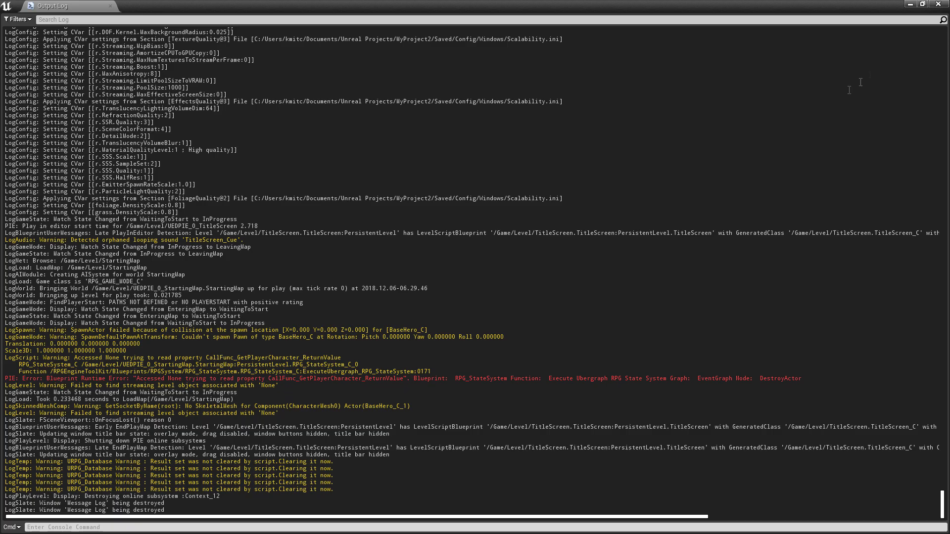
pyautogui.click(937, 5)
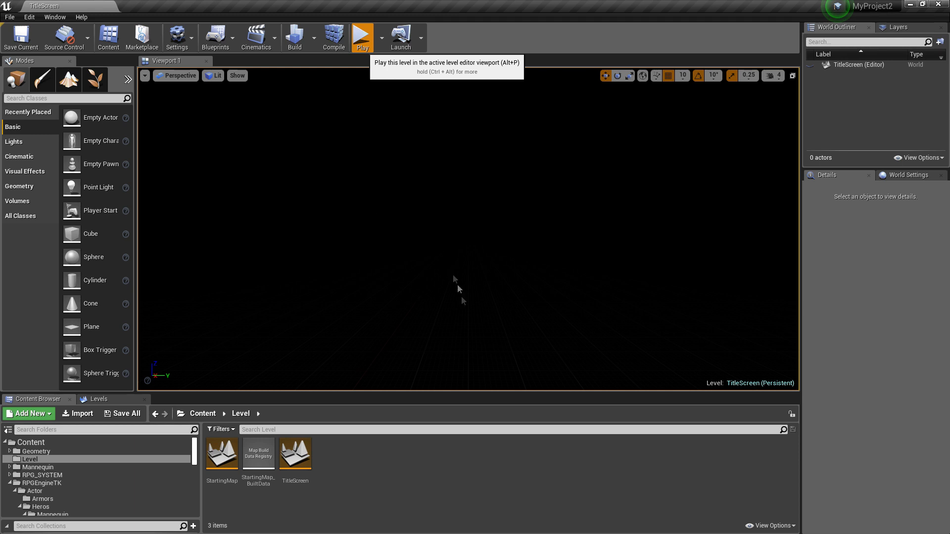
# Playtest the TitleScreen level by starting Journey and trying out the hero in StartingMap, ending the session and dismissing its error log.
pyautogui.press('Return')
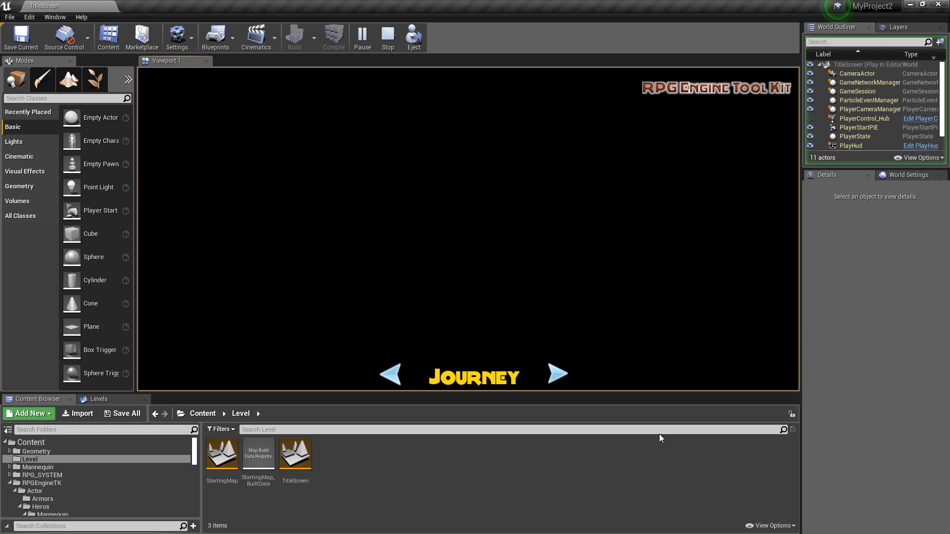
pyautogui.press('Return')
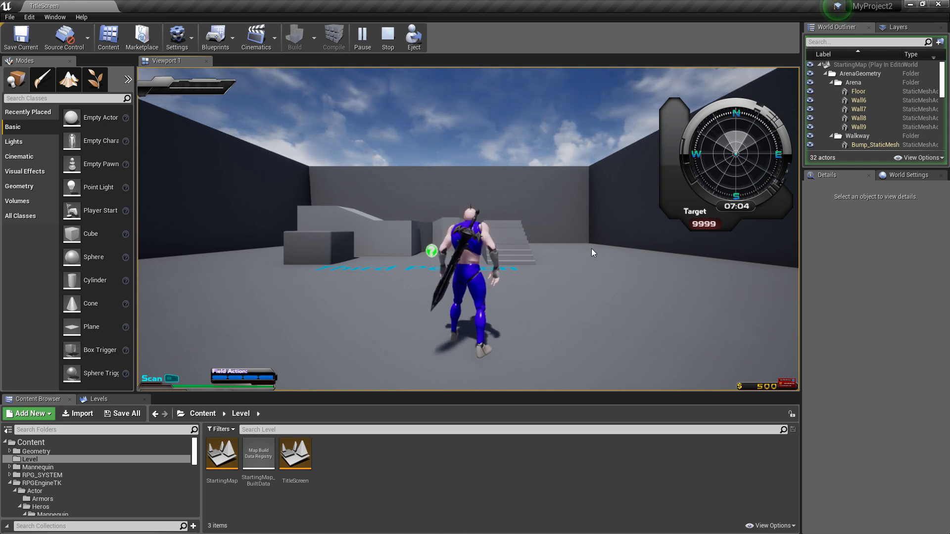
pyautogui.press('shift')
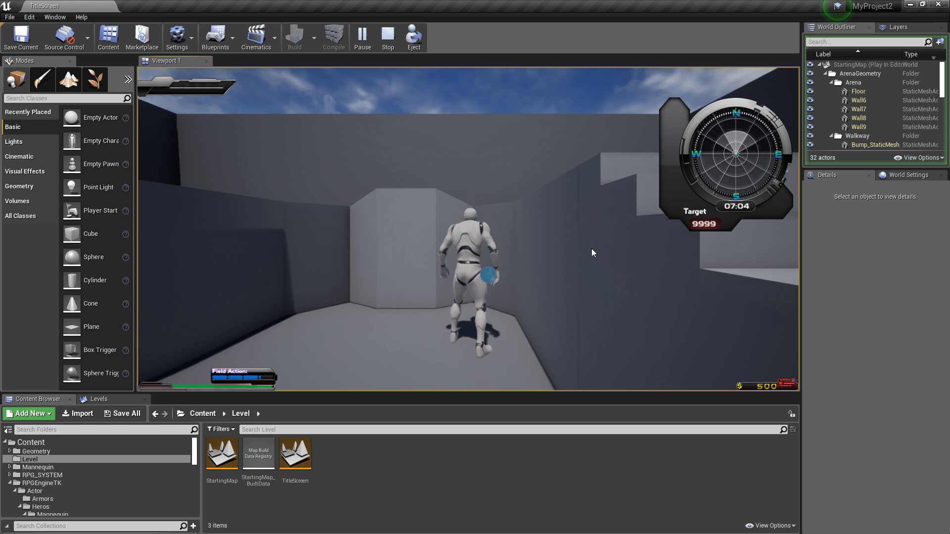
pyautogui.press('space')
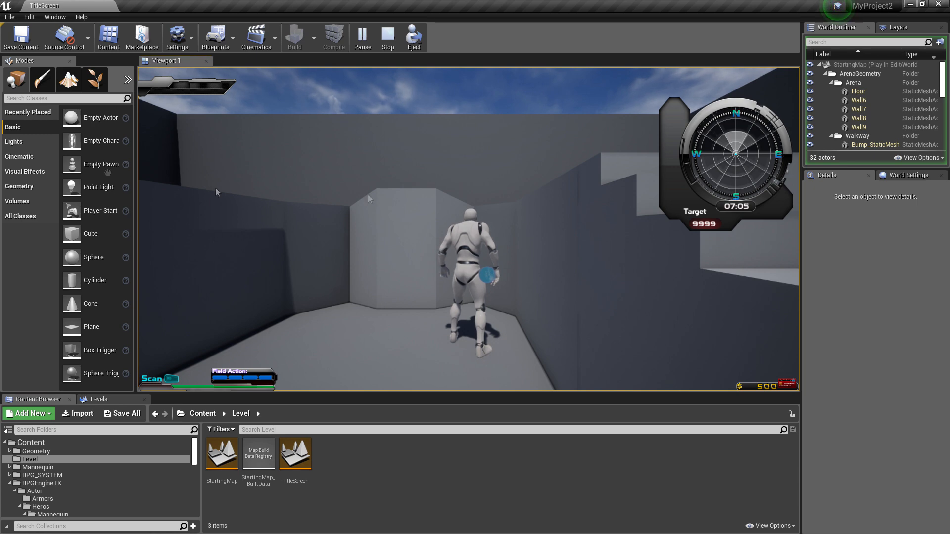
pyautogui.click(388, 52)
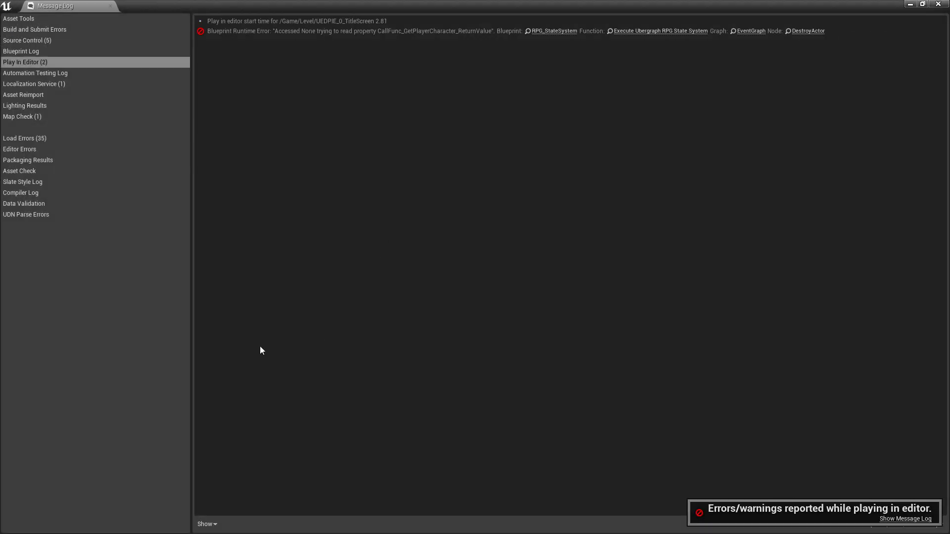
pyautogui.click(939, 5)
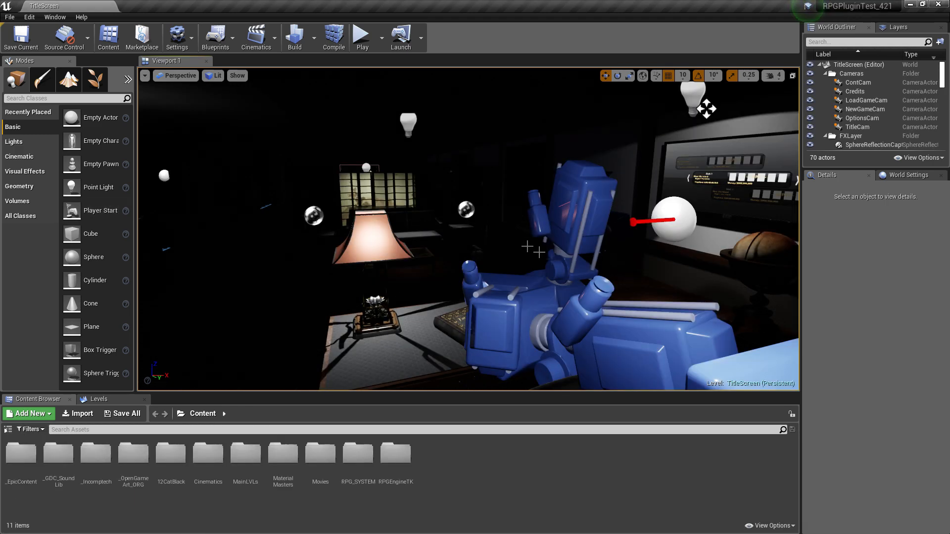
# Open the Project Settings of RPGPluginTest_421 and export the Engine Input settings as an .ini backup to the Desktop.
pyautogui.moveTo(580, 285); pyautogui.dragTo(581, 286)
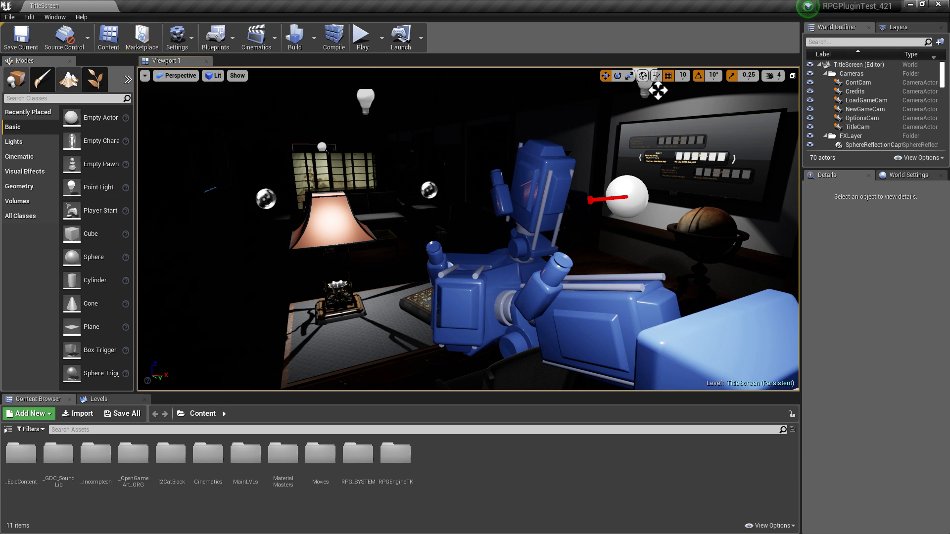
pyautogui.click(29, 17)
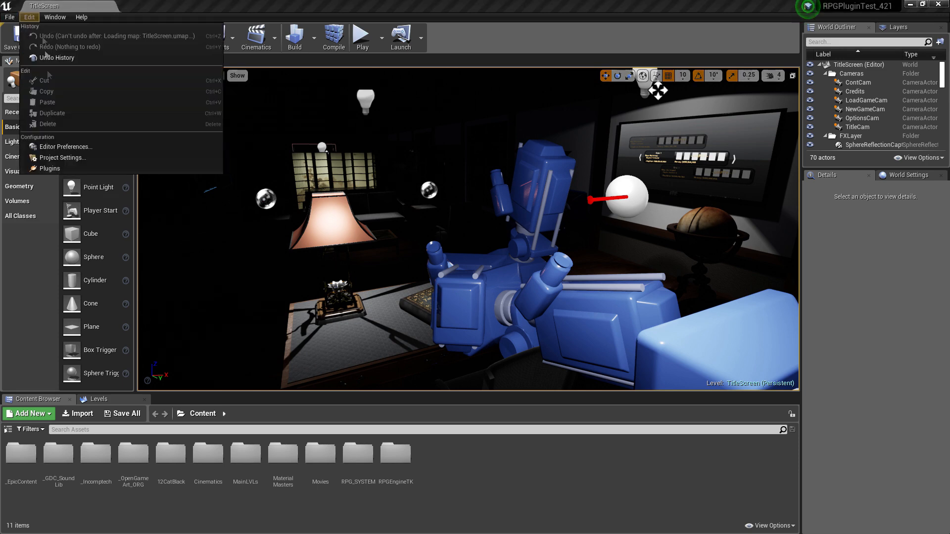
pyautogui.click(60, 158)
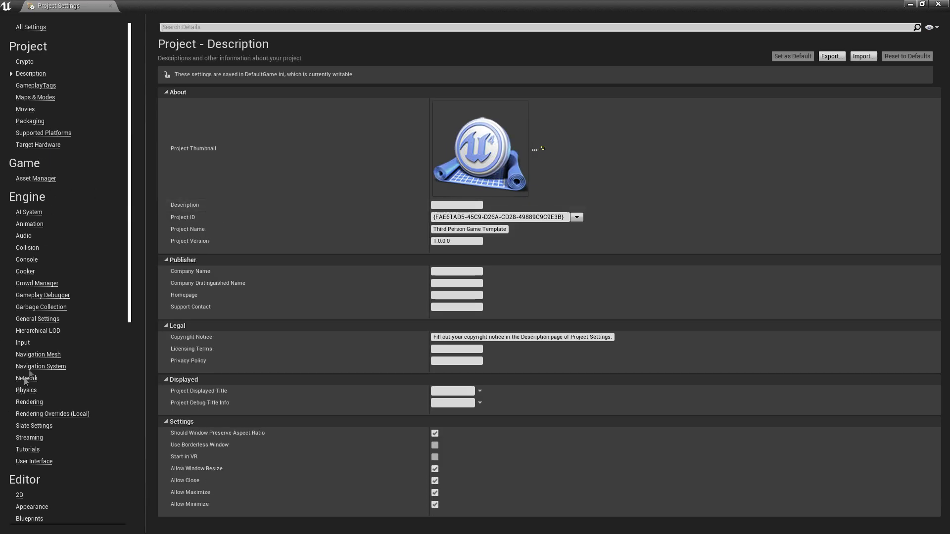
pyautogui.click(38, 354)
pyautogui.click(23, 342)
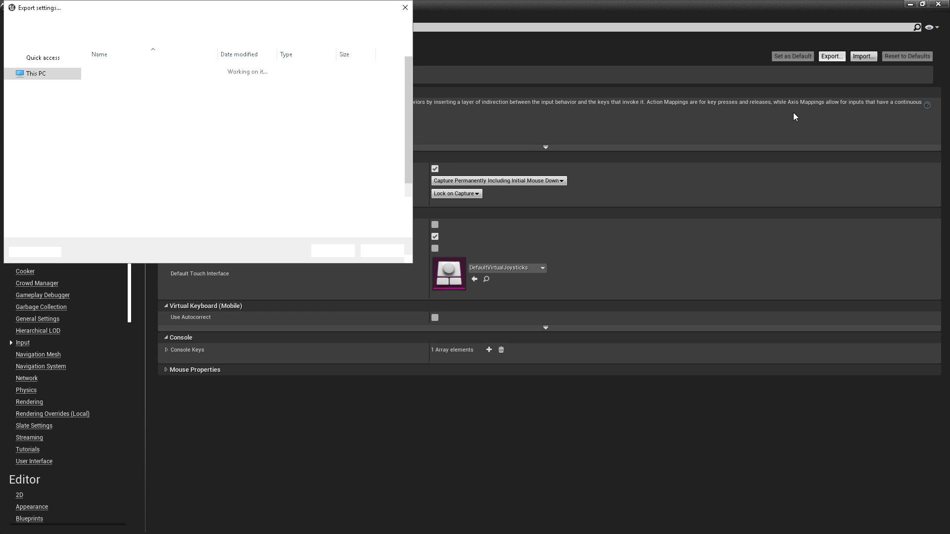
pyautogui.scroll(6, 29, 92)
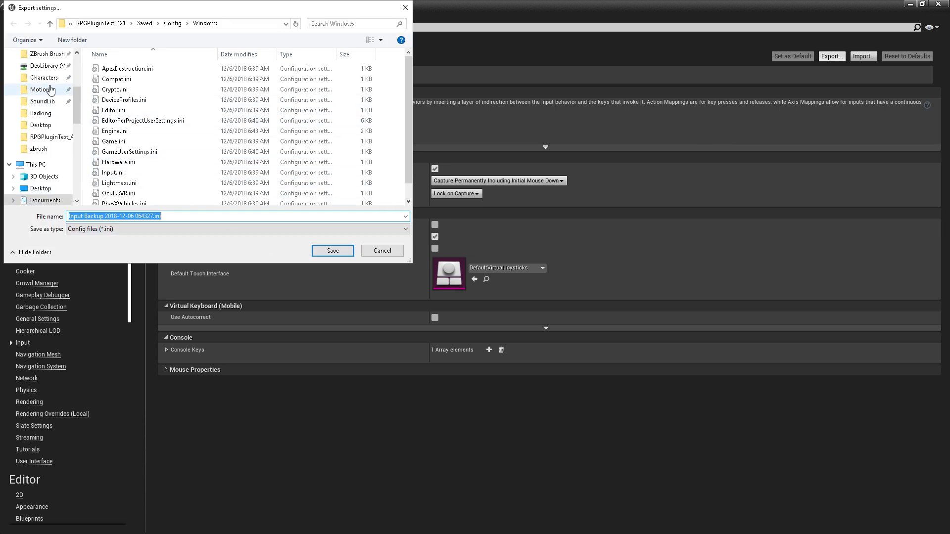
pyautogui.click(37, 97)
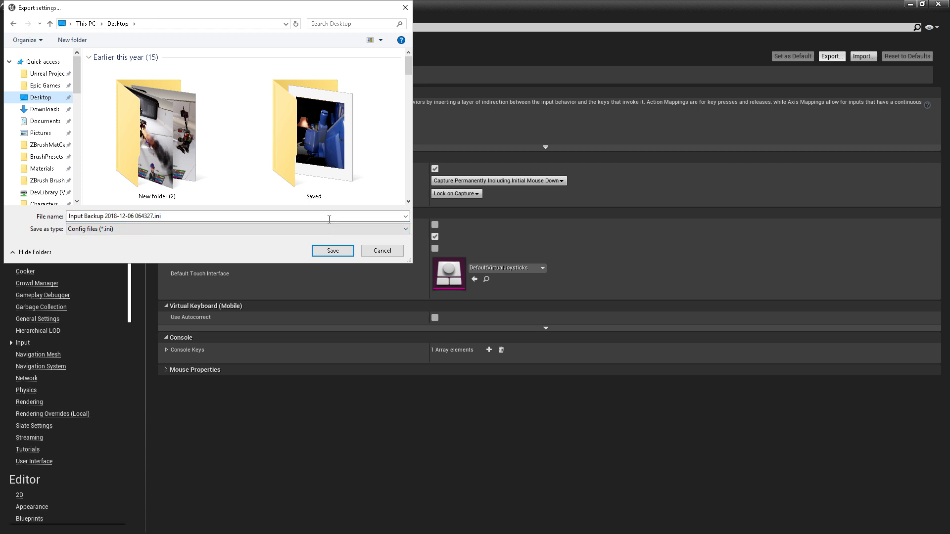
pyautogui.click(346, 253)
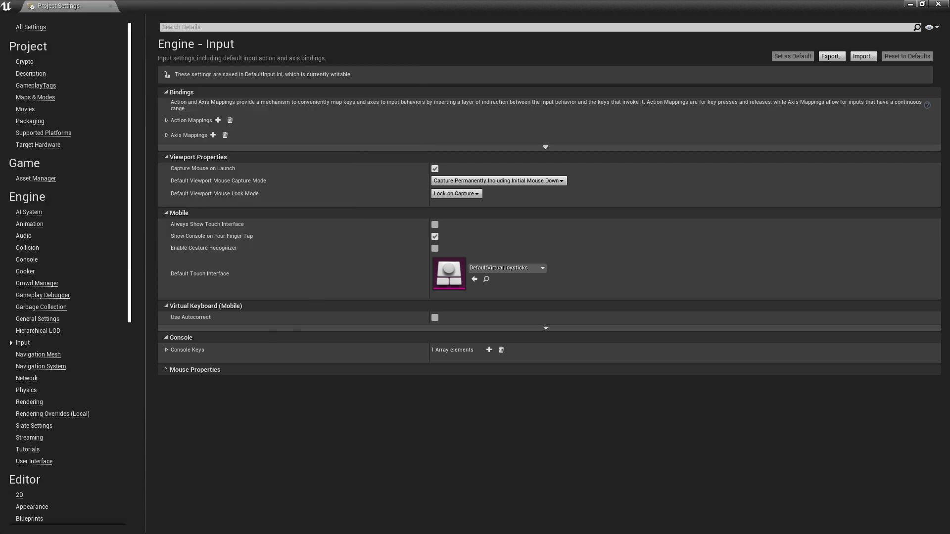
# Export the Navigation Mesh settings as an .ini backup to the Desktop.
pyautogui.click(29, 355)
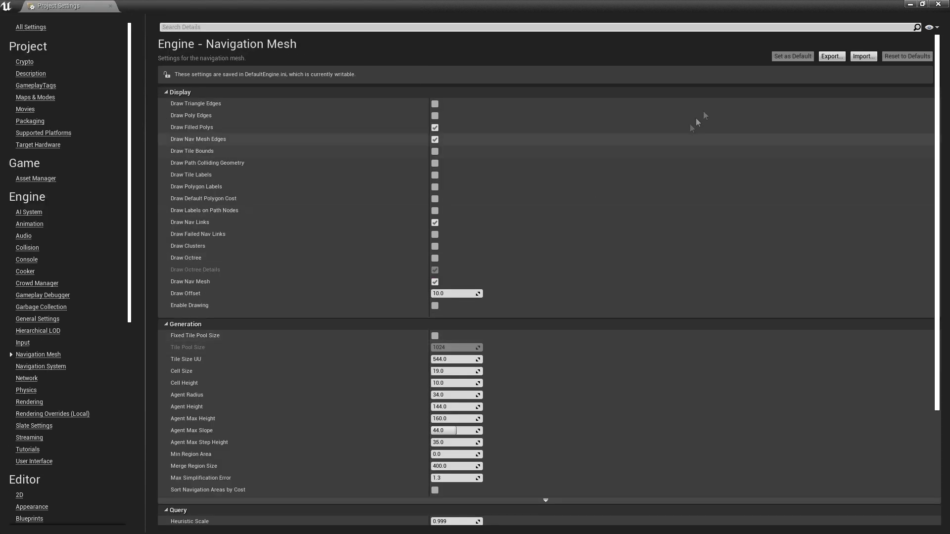
pyautogui.click(831, 56)
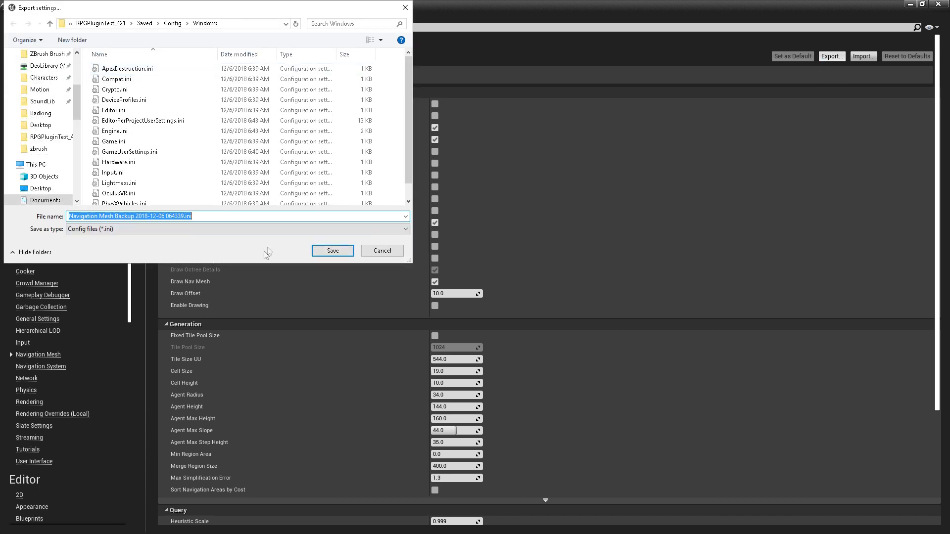
pyautogui.click(41, 188)
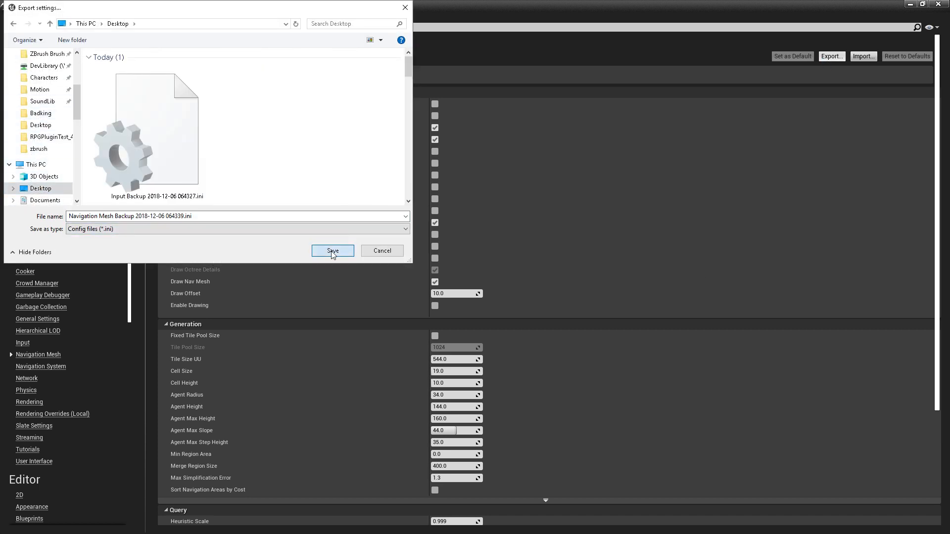
pyautogui.click(332, 251)
# Export the Navigation System settings as an .ini backup to the Desktop.
pyautogui.click(50, 366)
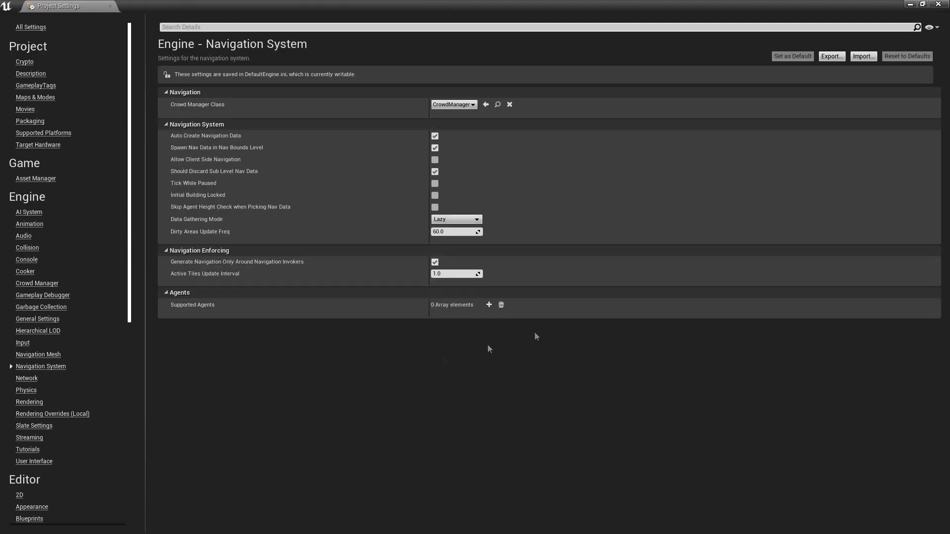
pyautogui.click(831, 56)
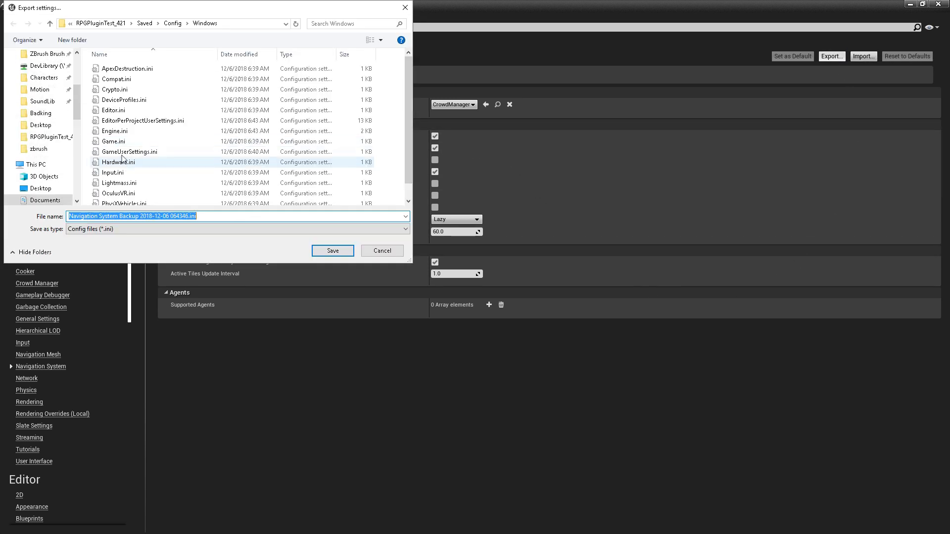
pyautogui.click(40, 188)
pyautogui.click(331, 252)
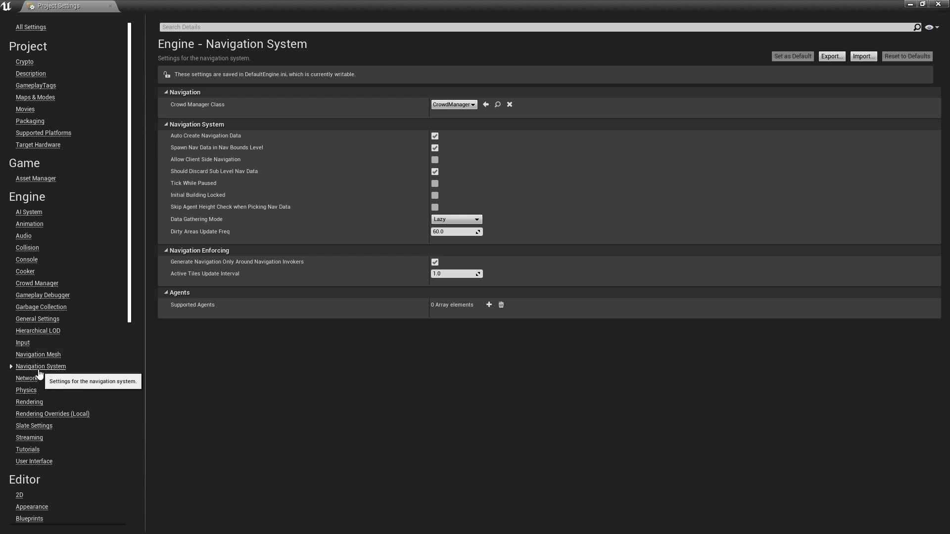
# Export the Maps & Modes settings as an .ini backup to the Desktop.
pyautogui.click(35, 98)
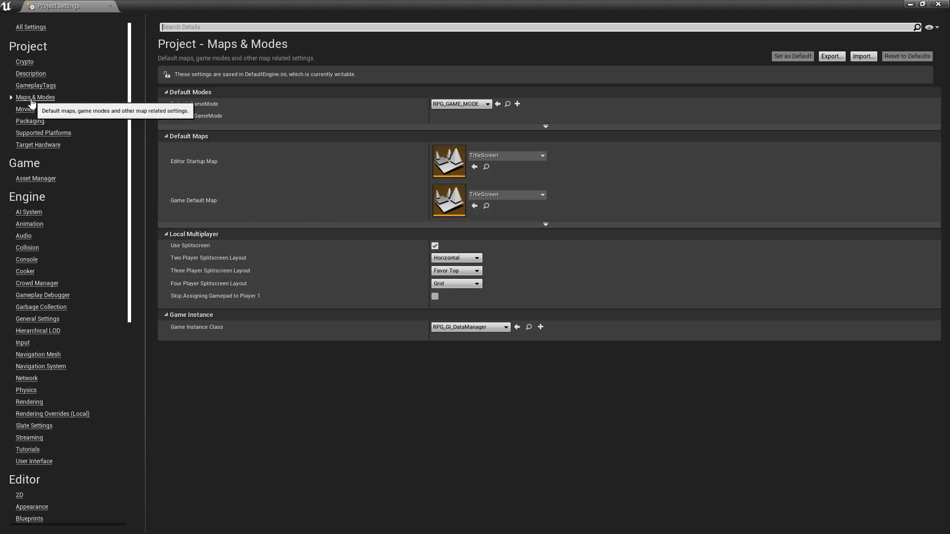
pyautogui.click(831, 57)
pyautogui.scroll(2, 44, 62)
pyautogui.scroll(2, 45, 79)
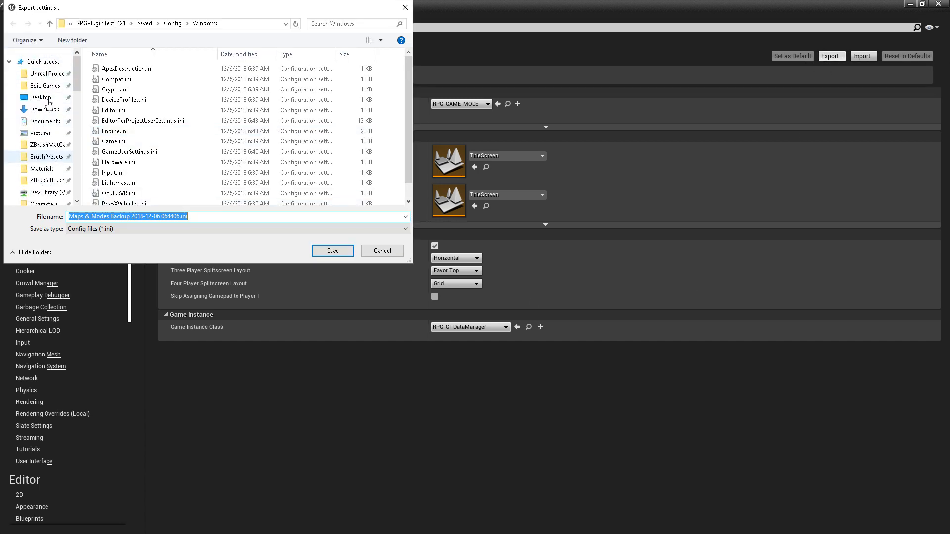
pyautogui.click(40, 97)
pyautogui.click(338, 251)
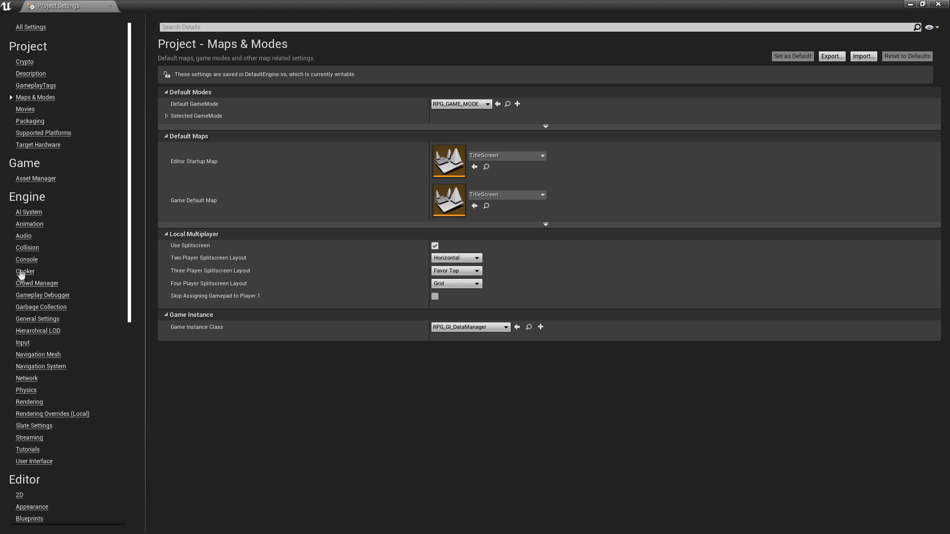
# Review the advanced Packaging and Blueprints options on the Packaging page, including the RPG_SYSTEM entry under Additional Non-Asset Directories To Copy.
pyautogui.click(31, 122)
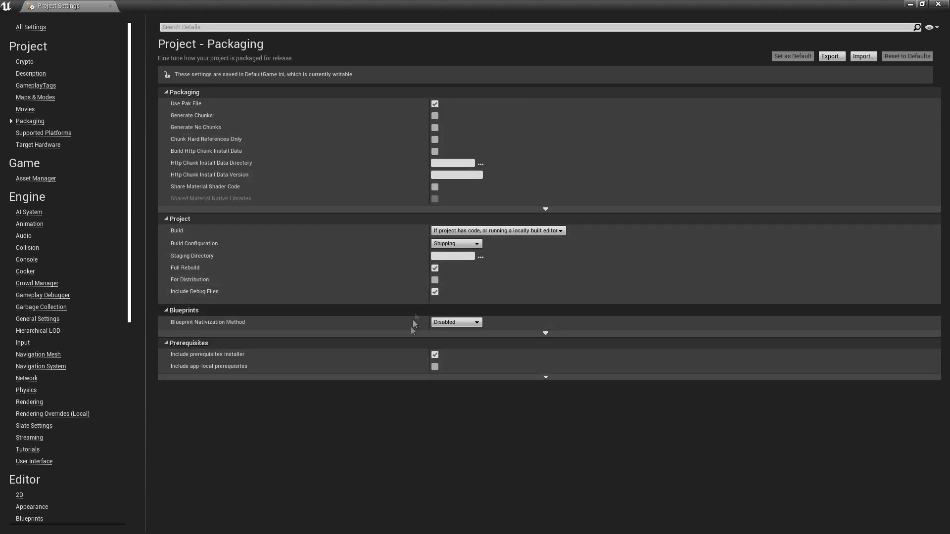
pyautogui.click(559, 334)
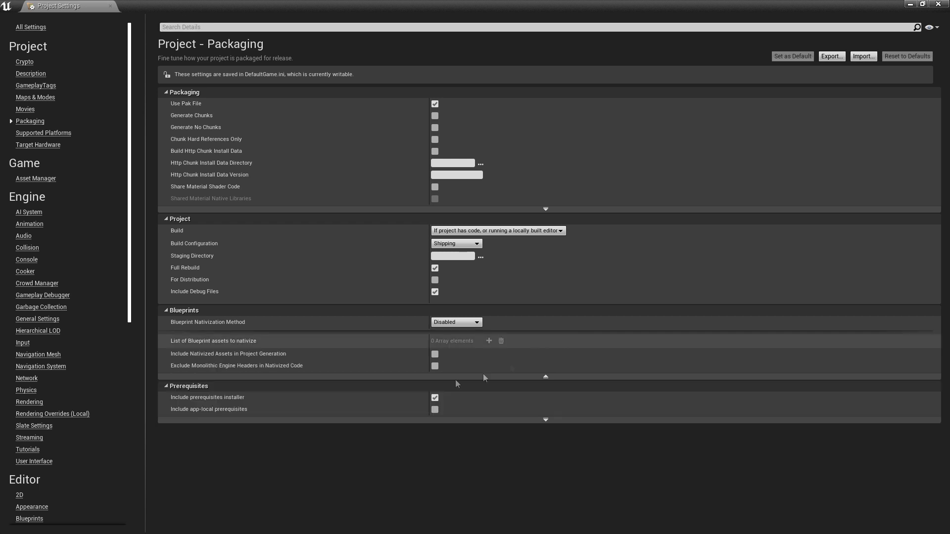
pyautogui.click(521, 209)
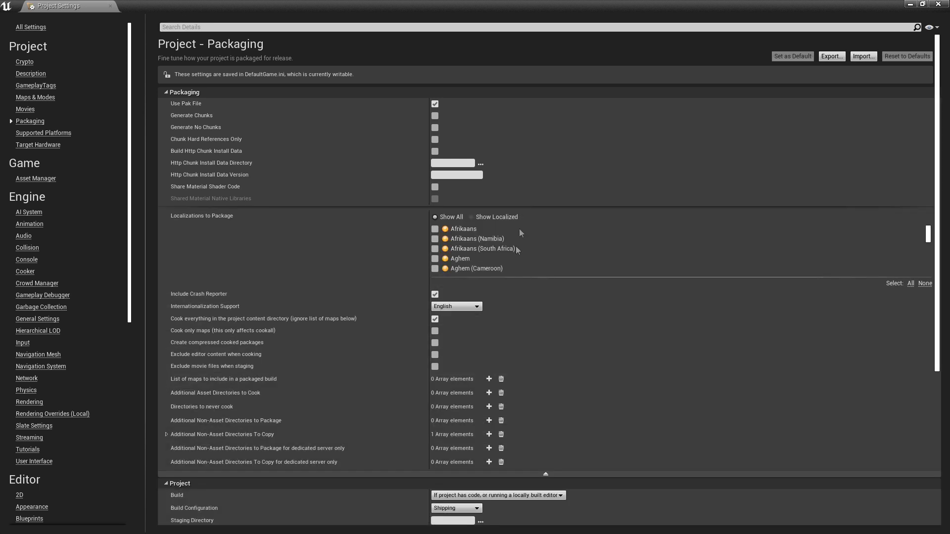
pyautogui.click(167, 435)
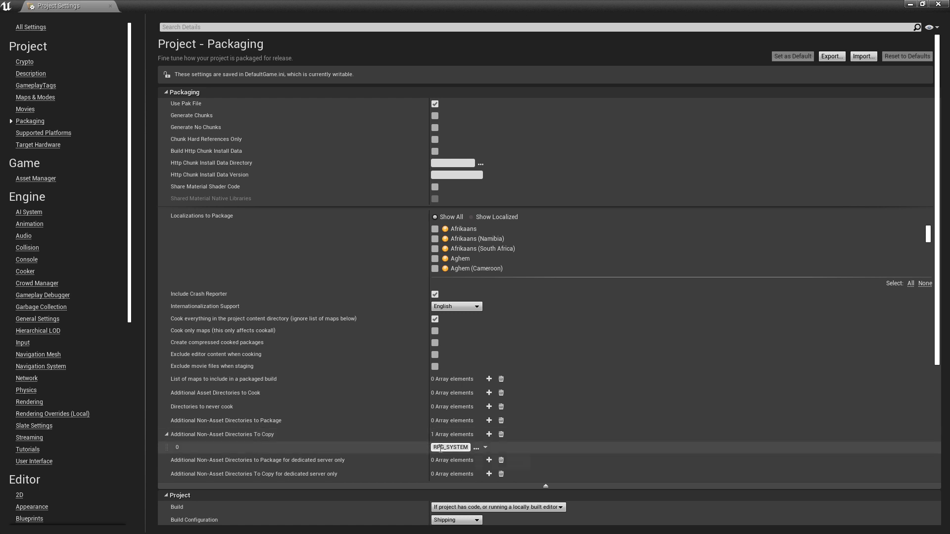
pyautogui.moveTo(440, 449); pyautogui.dragTo(460, 447)
pyautogui.click(460, 447)
# Export the Packaging settings as an .ini backup to the Desktop.
pyautogui.click(829, 57)
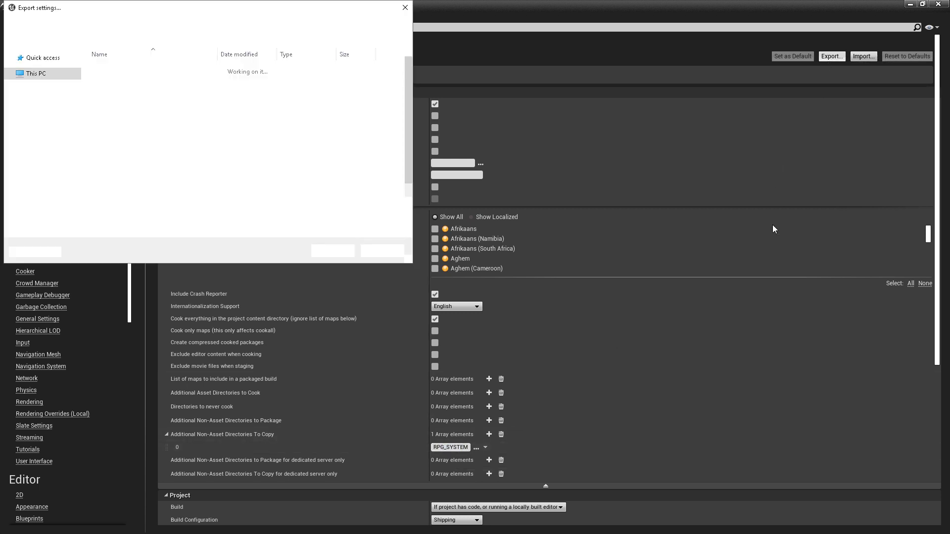
pyautogui.scroll(-2, 47, 99)
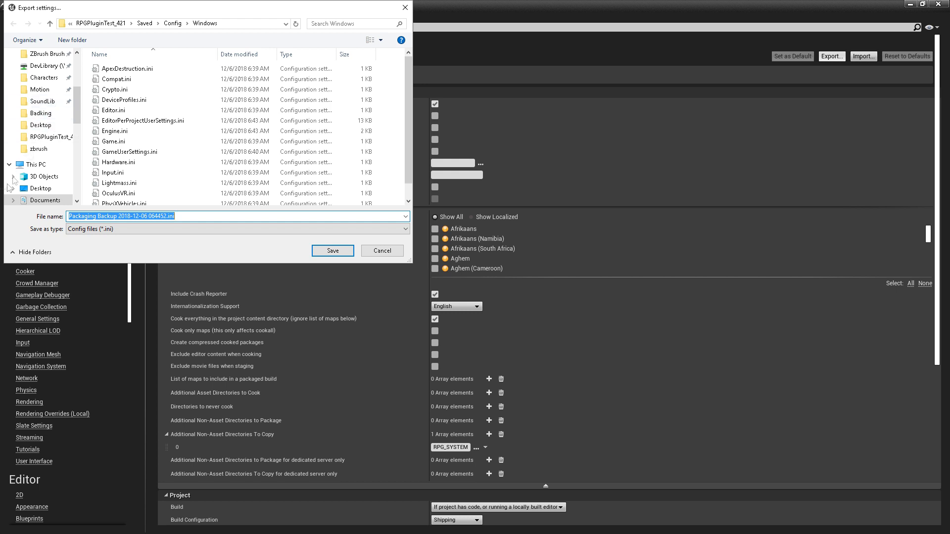
pyautogui.click(37, 193)
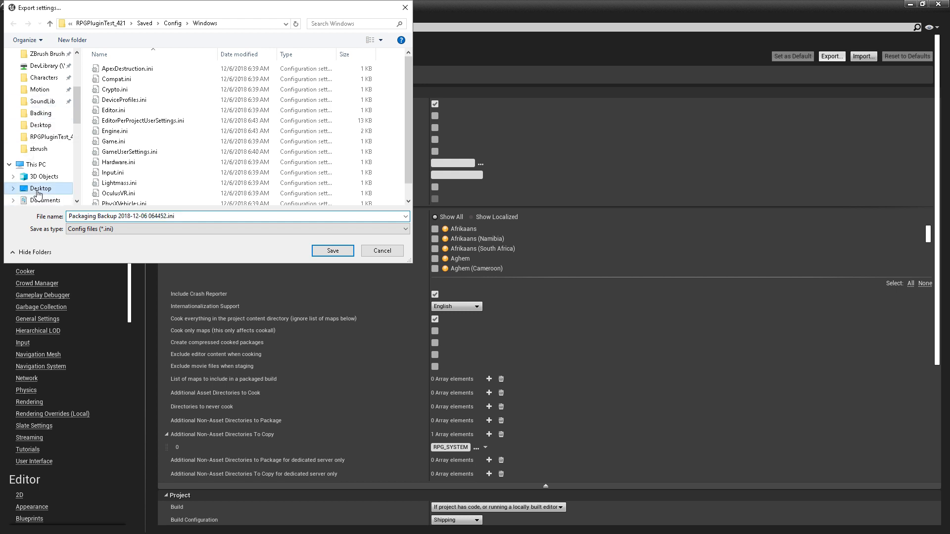
pyautogui.click(334, 250)
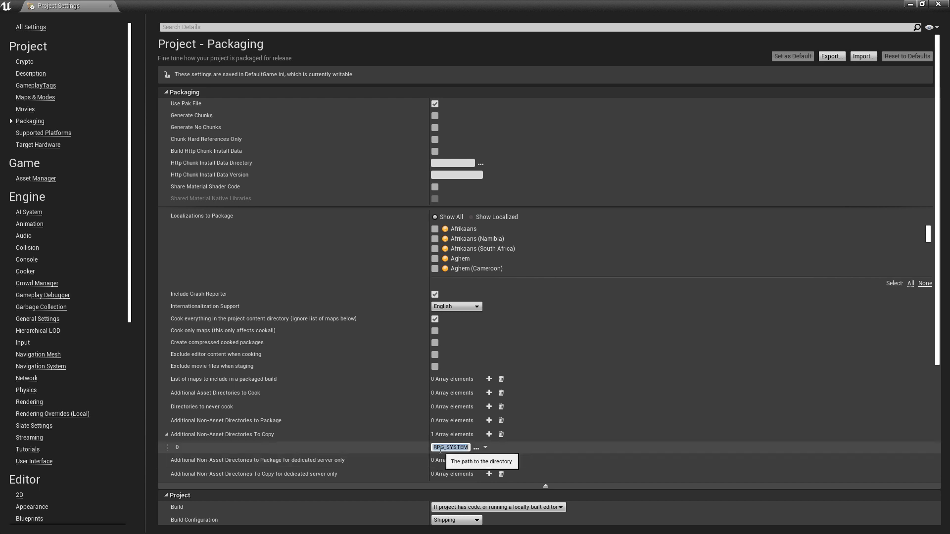
pyautogui.click(459, 452)
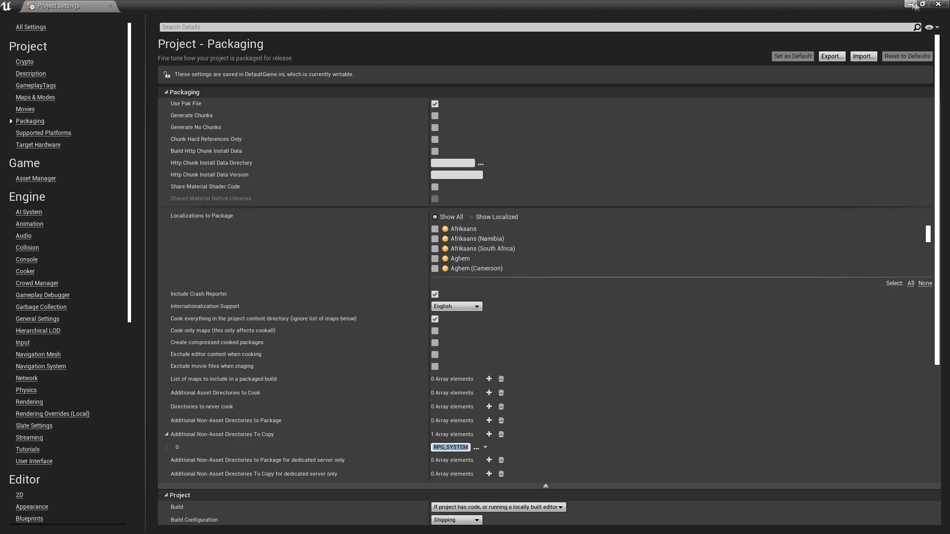
# Leave these settings, switch to the MyProject2 editor, and open its Project Settings in a maximized window.
pyautogui.click(938, 5)
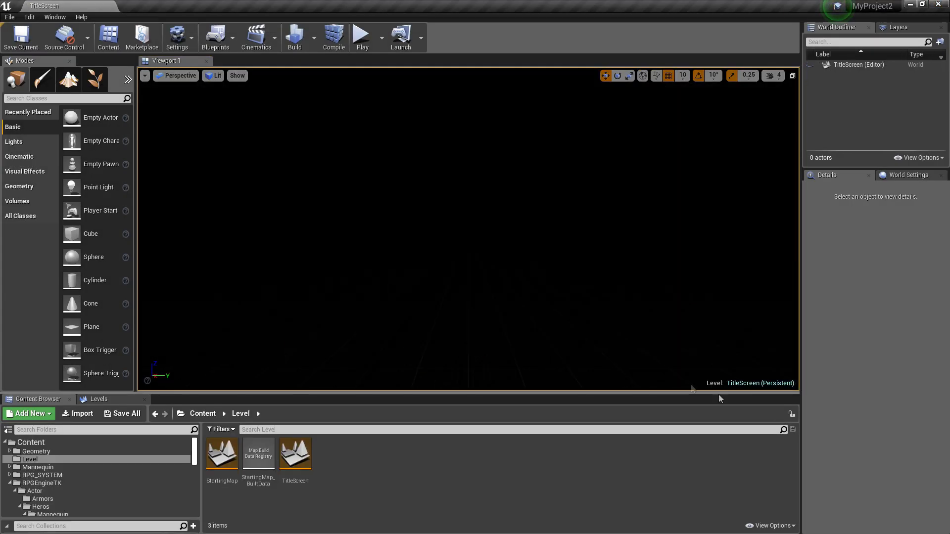
pyautogui.click(29, 17)
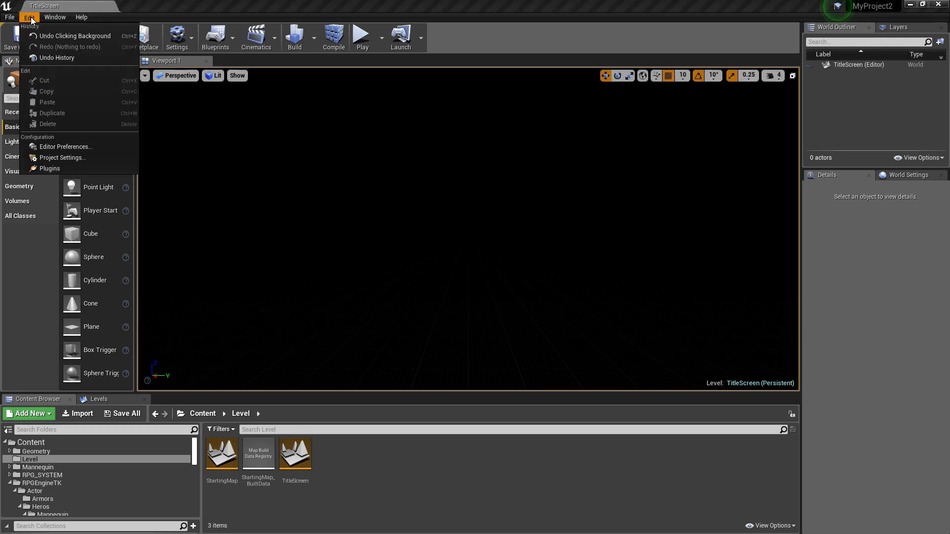
pyautogui.click(58, 158)
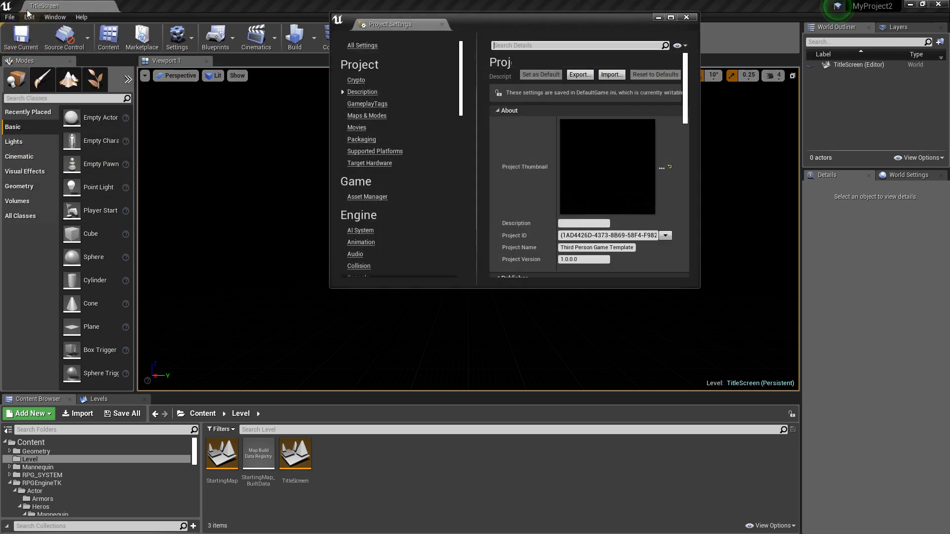
pyautogui.doubleClick(537, 21)
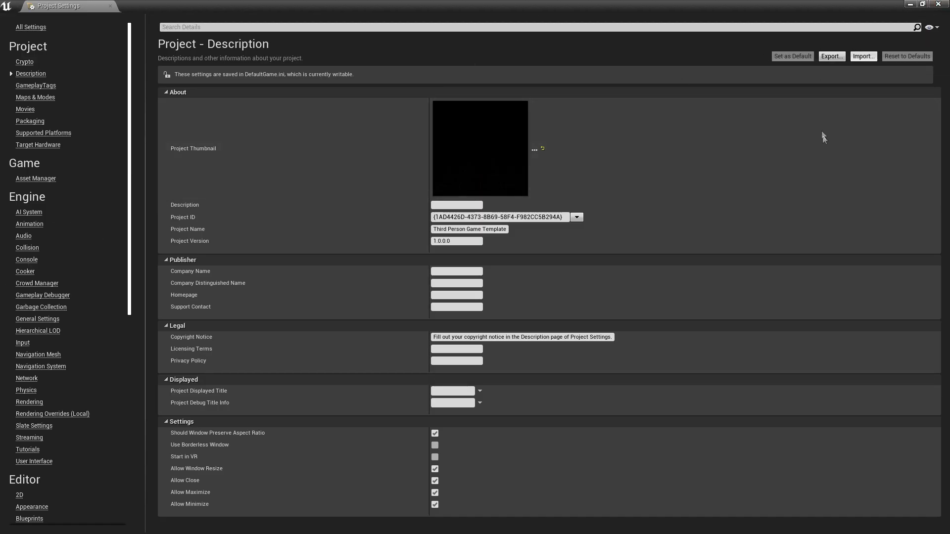
# Import Packaging Backup 2018-12-06 064452.ini from the Desktop, displaying the folder's files as a compact list.
pyautogui.click(862, 56)
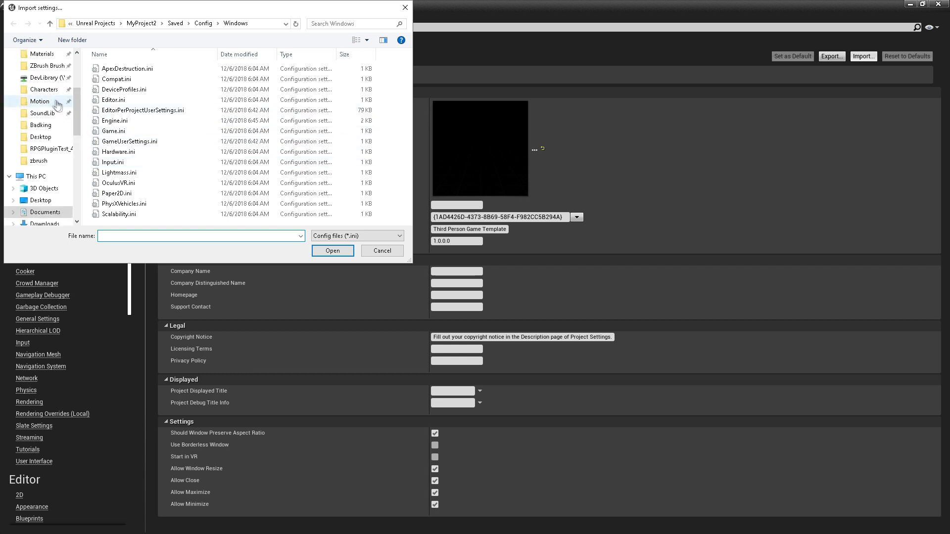
pyautogui.click(40, 200)
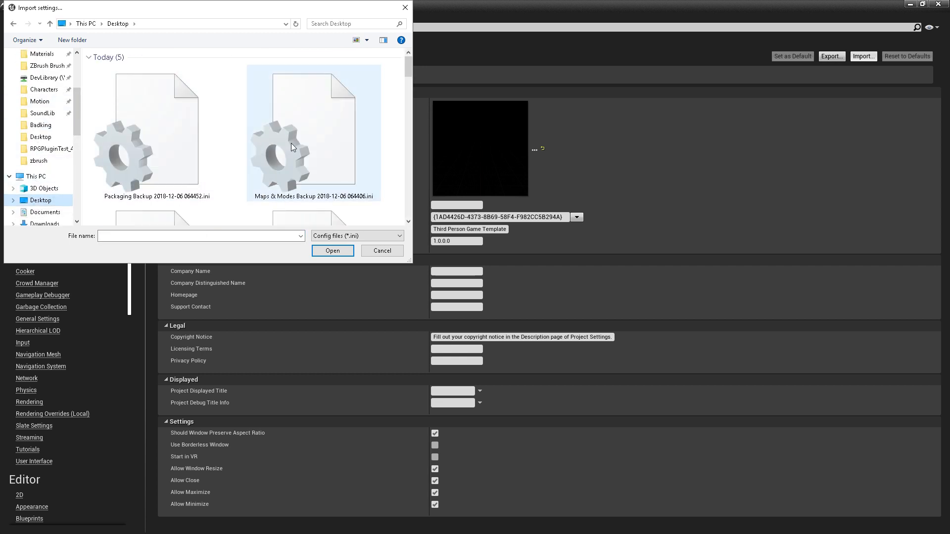
pyautogui.rightClick(390, 75)
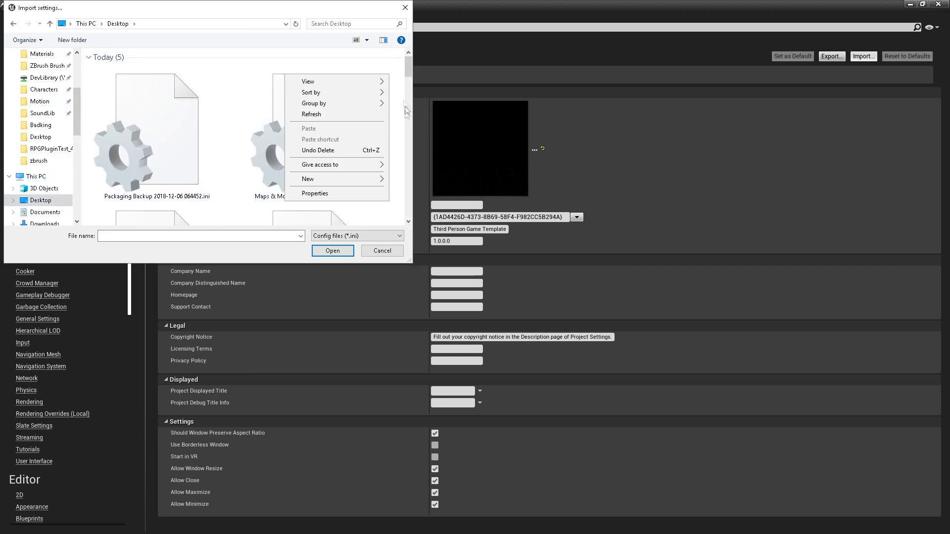
pyautogui.click(367, 40)
pyautogui.click(392, 92)
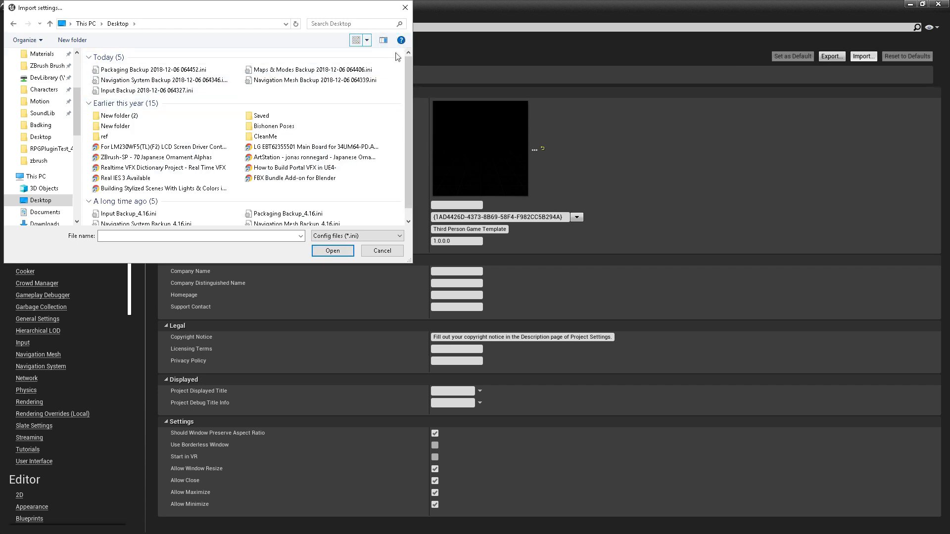
pyautogui.click(136, 75)
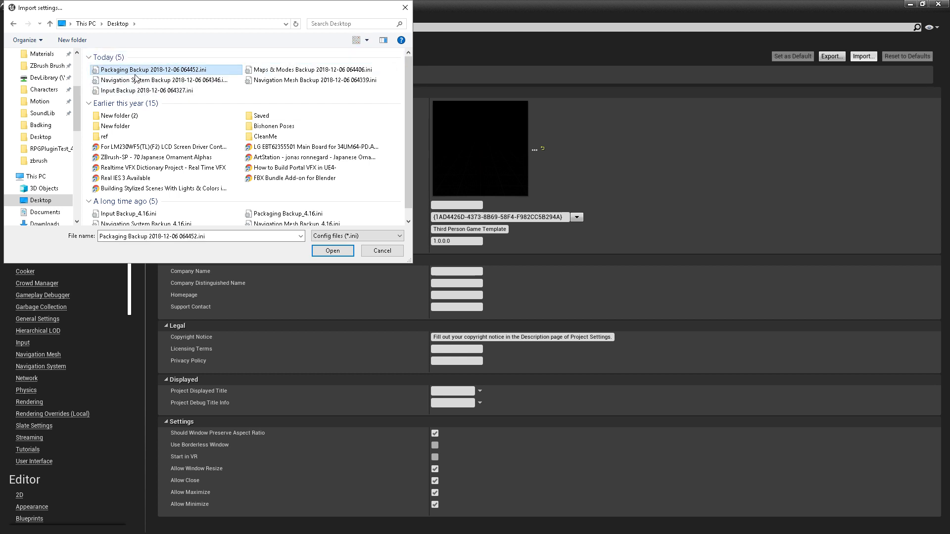
pyautogui.doubleClick(135, 74)
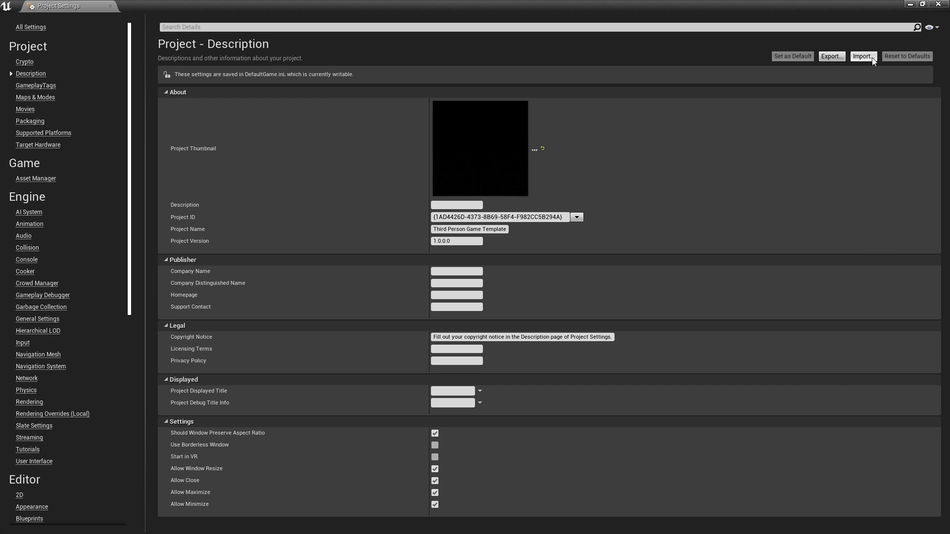
# Import Maps & Modes Backup 2018-12-06 064406.ini from the Desktop.
pyautogui.scroll(4, 39, 192)
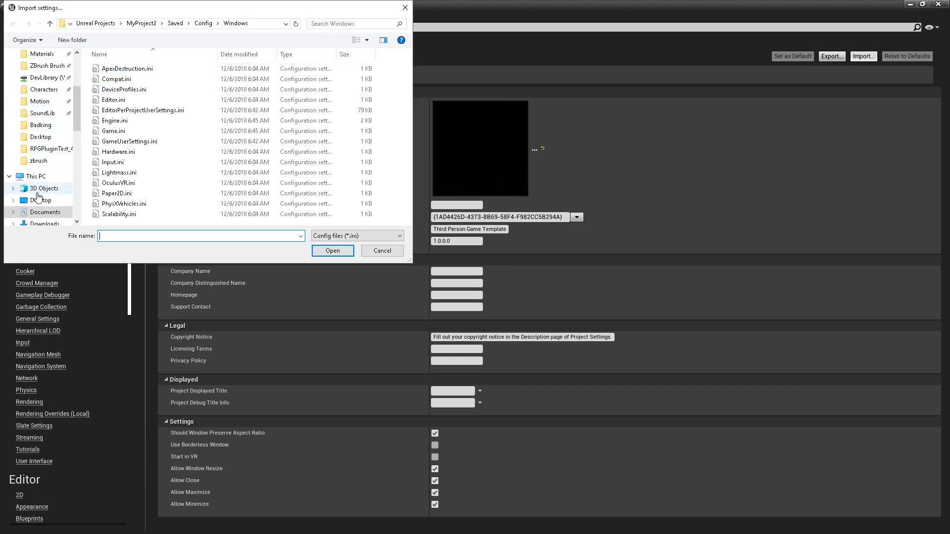
pyautogui.click(40, 199)
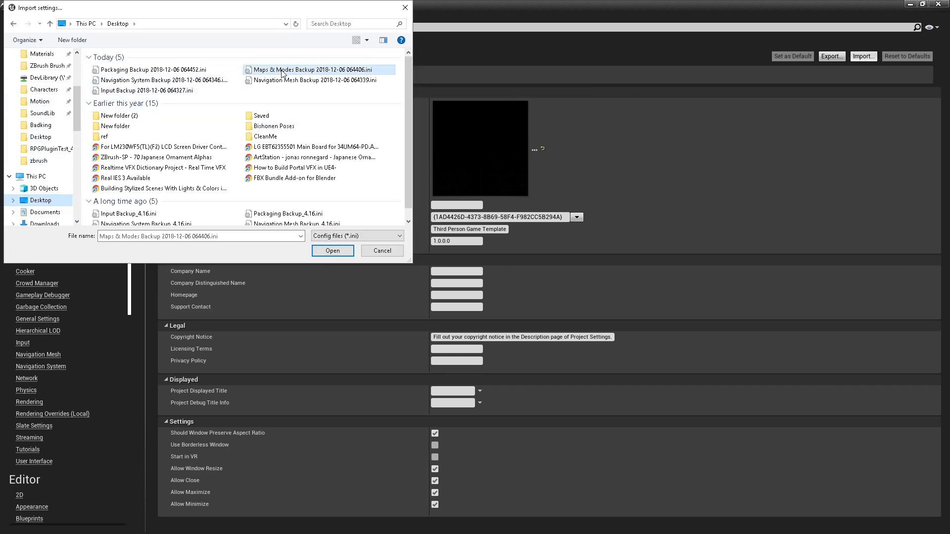
pyautogui.doubleClick(283, 70)
# Try to import the Navigation System backup (064346) from the Desktop while on the Description page.
pyautogui.click(863, 56)
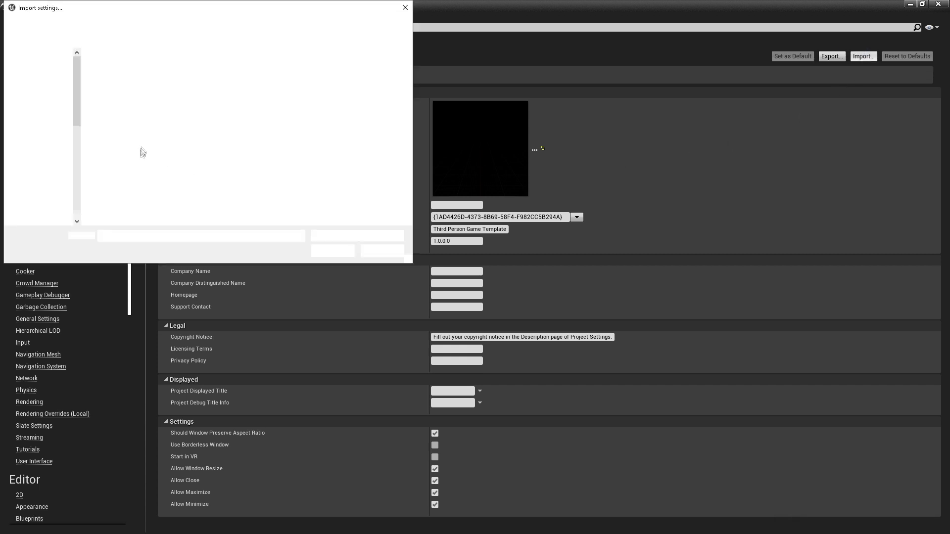
pyautogui.click(40, 200)
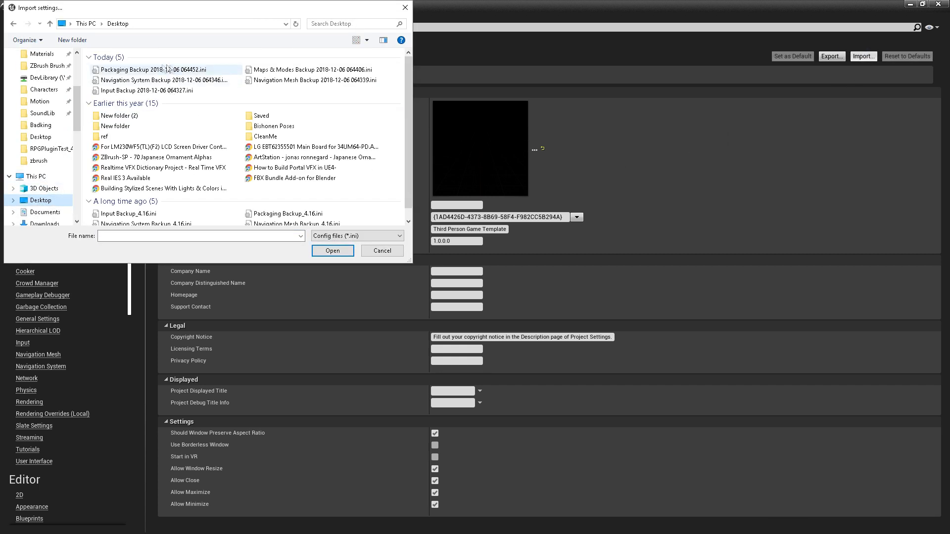
pyautogui.doubleClick(212, 80)
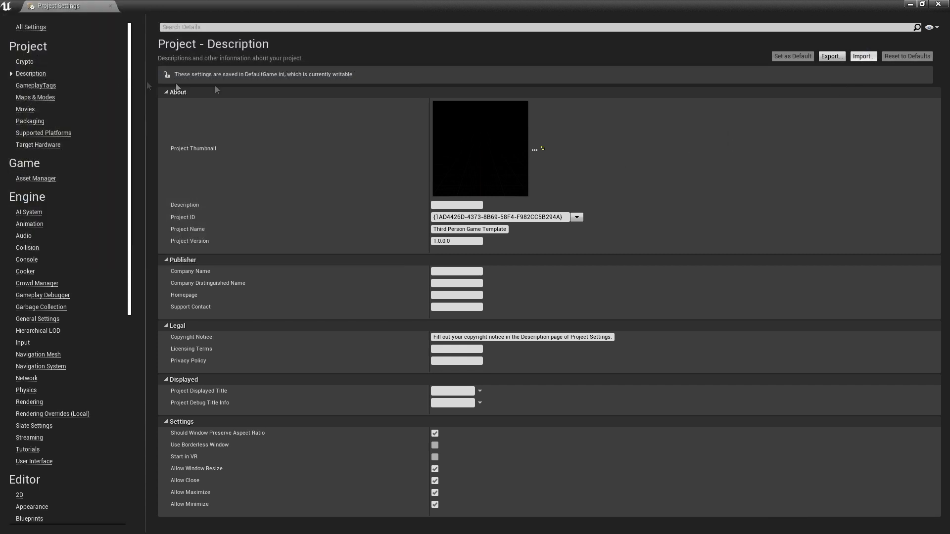
# Try to import the Navigation Mesh backup (064339) and the Input backup (064327) while on the Description page.
pyautogui.click(863, 56)
pyautogui.click(40, 200)
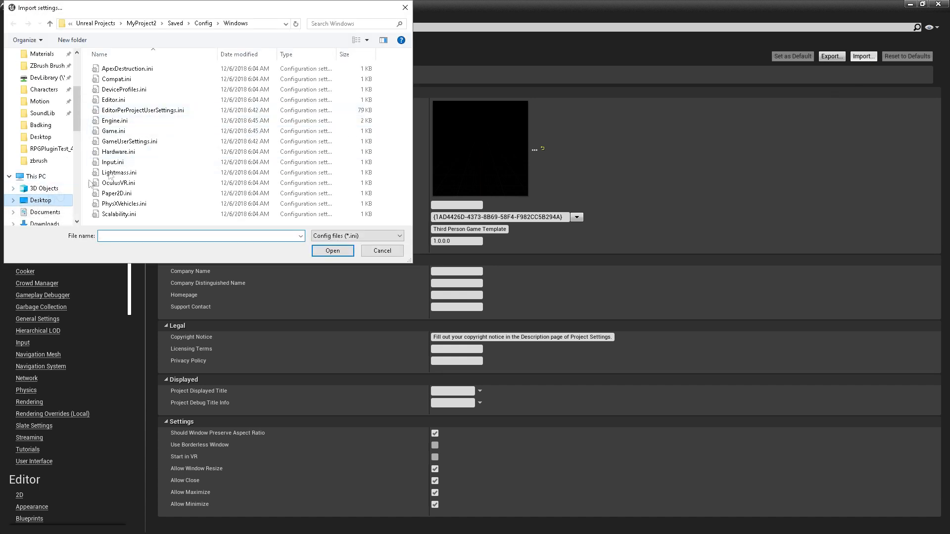
pyautogui.doubleClick(301, 82)
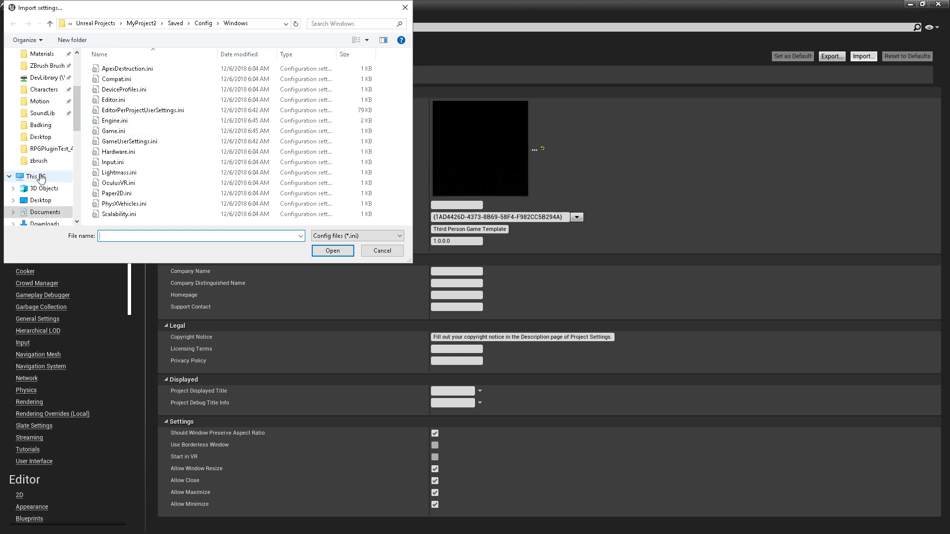
pyautogui.doubleClick(136, 92)
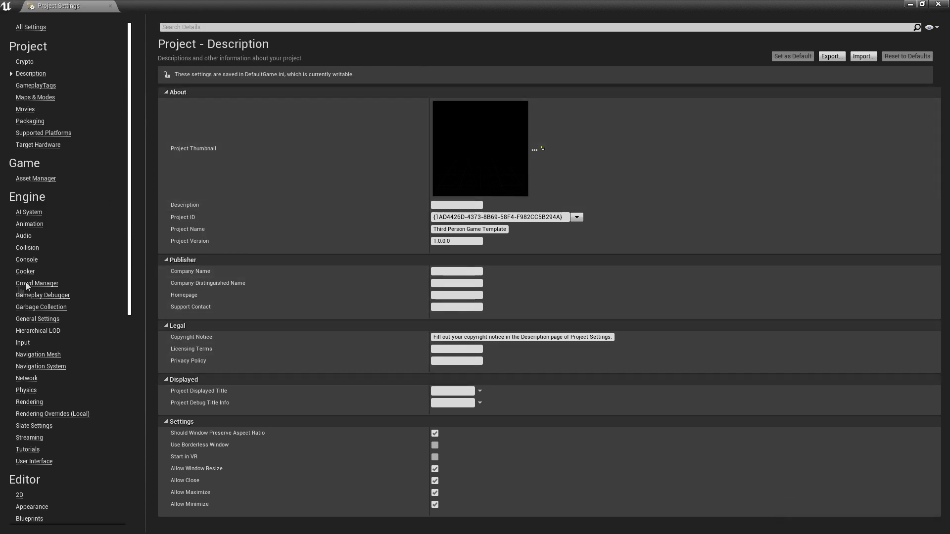
# On the Engine Input page, expand the action and axis mappings and import Input Backup 2018-12-06 064327.ini from the Desktop.
pyautogui.click(25, 344)
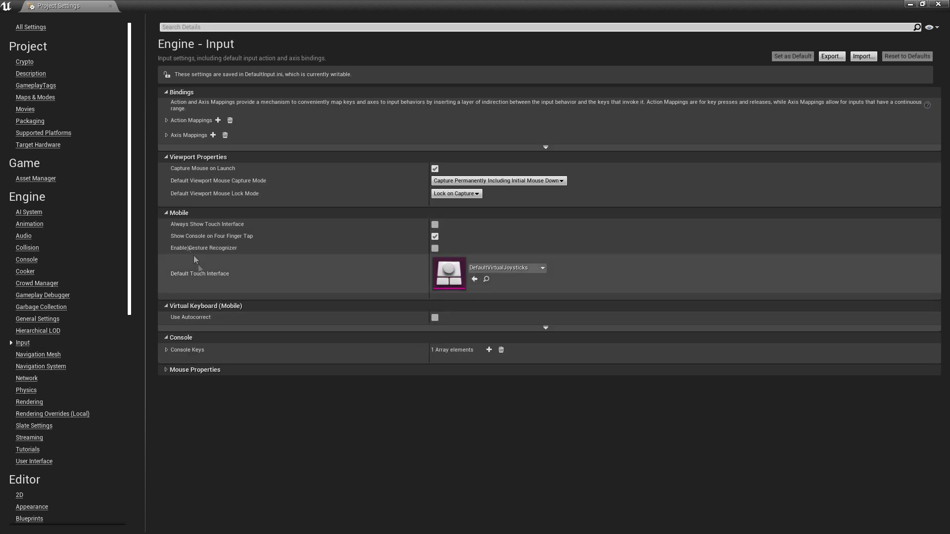
pyautogui.click(166, 120)
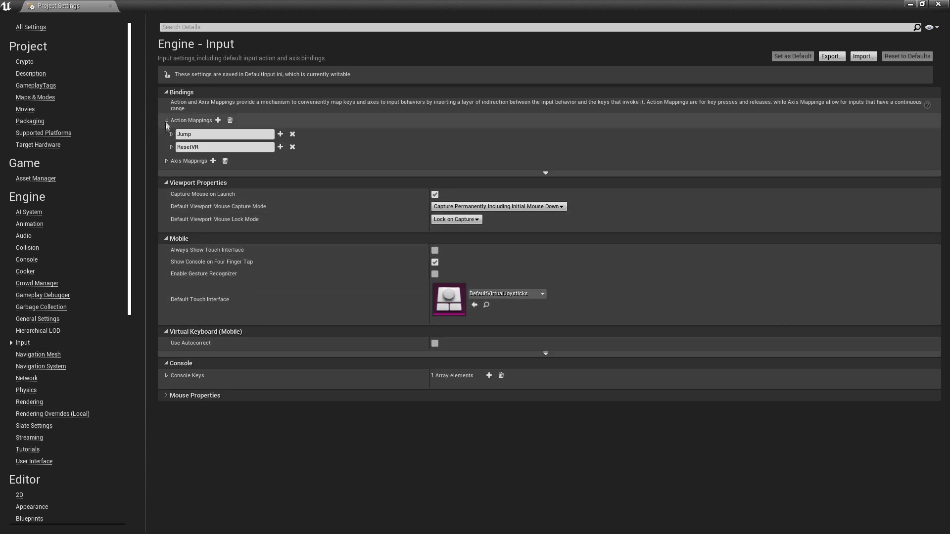
pyautogui.click(167, 160)
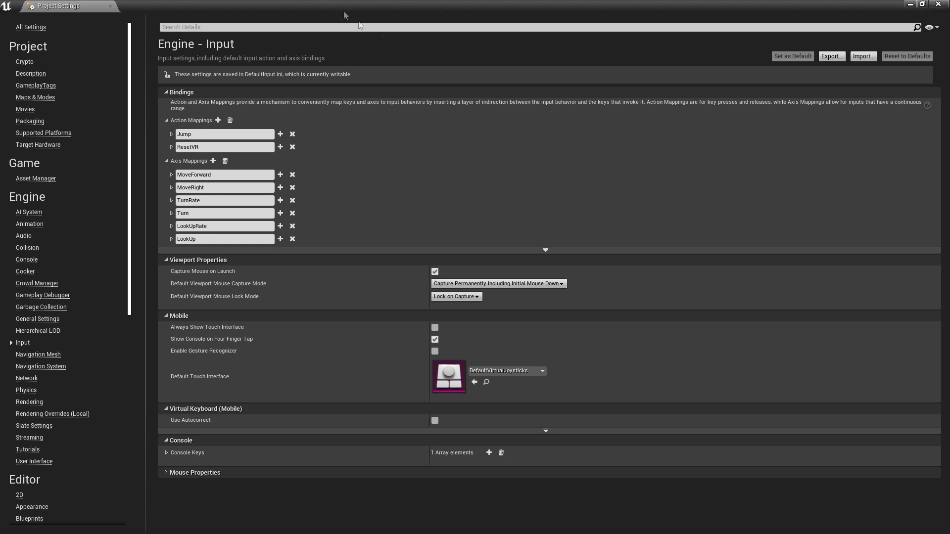
pyautogui.click(863, 56)
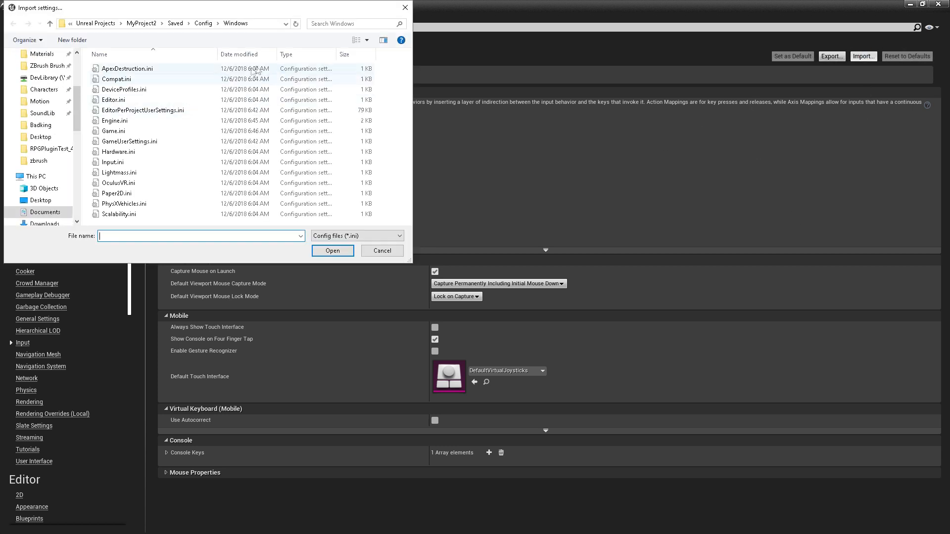
pyautogui.click(41, 200)
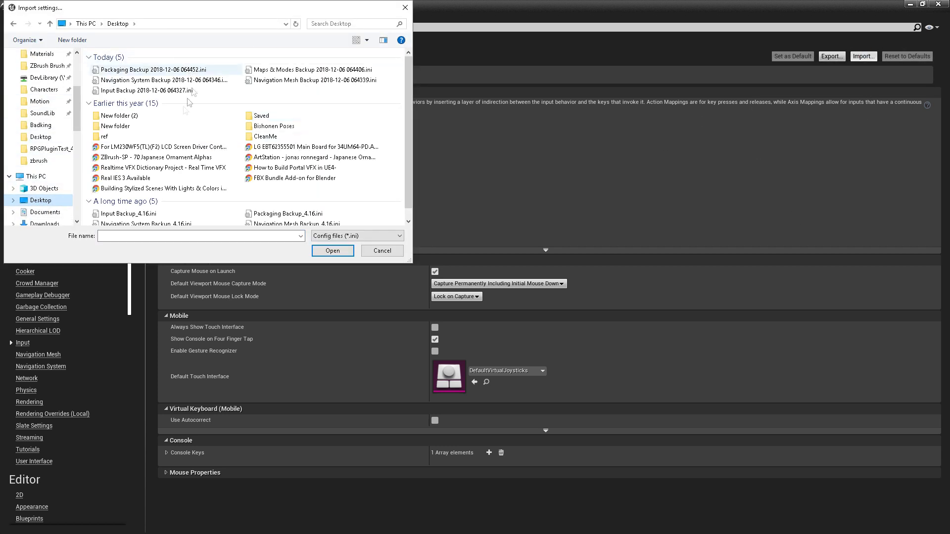
pyautogui.doubleClick(153, 91)
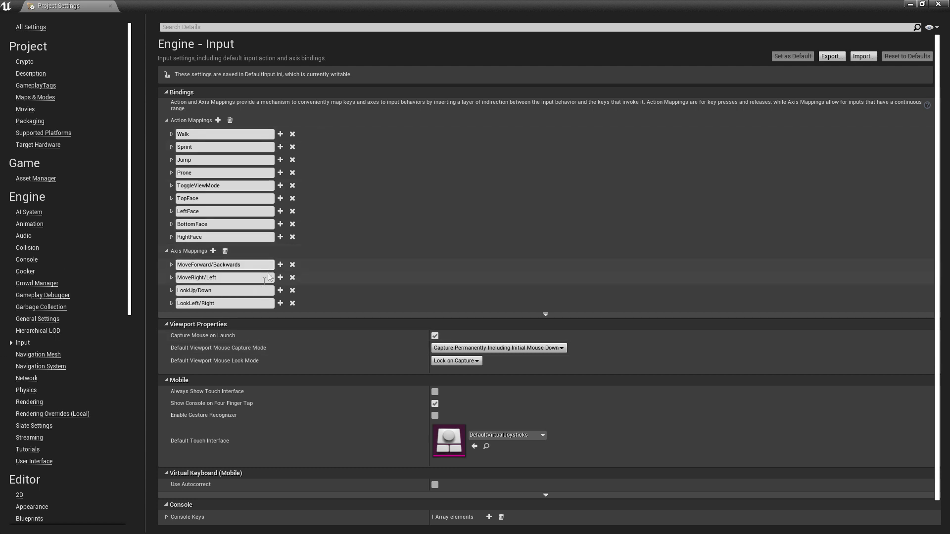
# On the Navigation Mesh page, import Navigation Mesh Backup 2018-12-06 064339.ini from the Desktop.
pyautogui.click(29, 356)
pyautogui.click(863, 56)
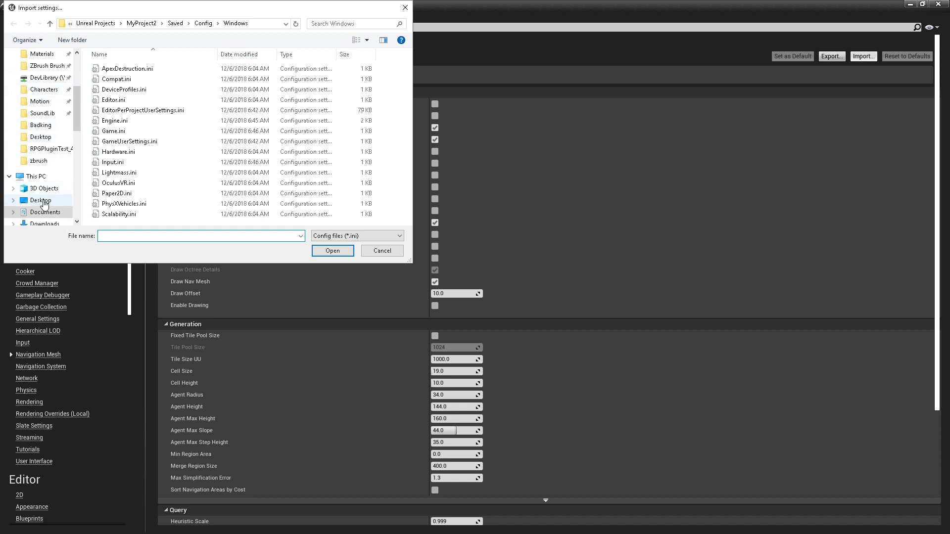
pyautogui.click(43, 201)
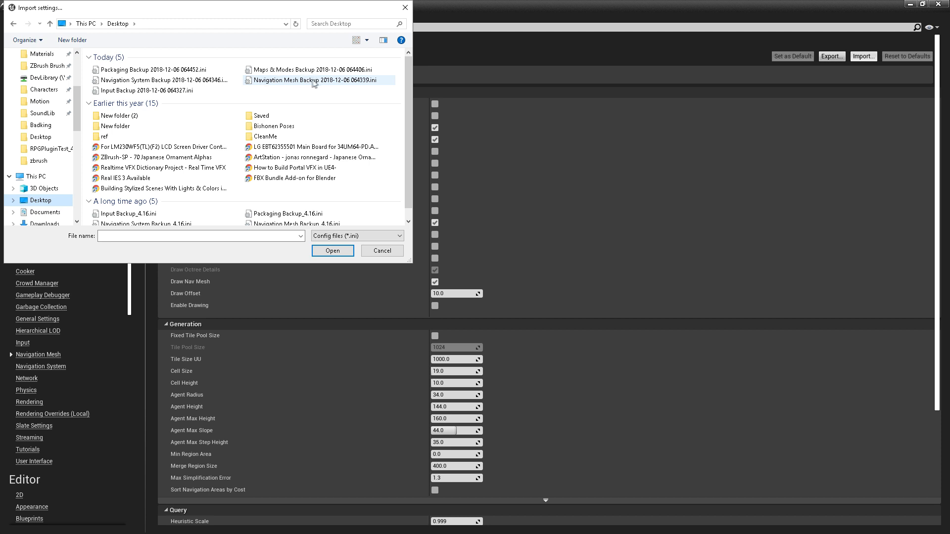
pyautogui.doubleClick(274, 81)
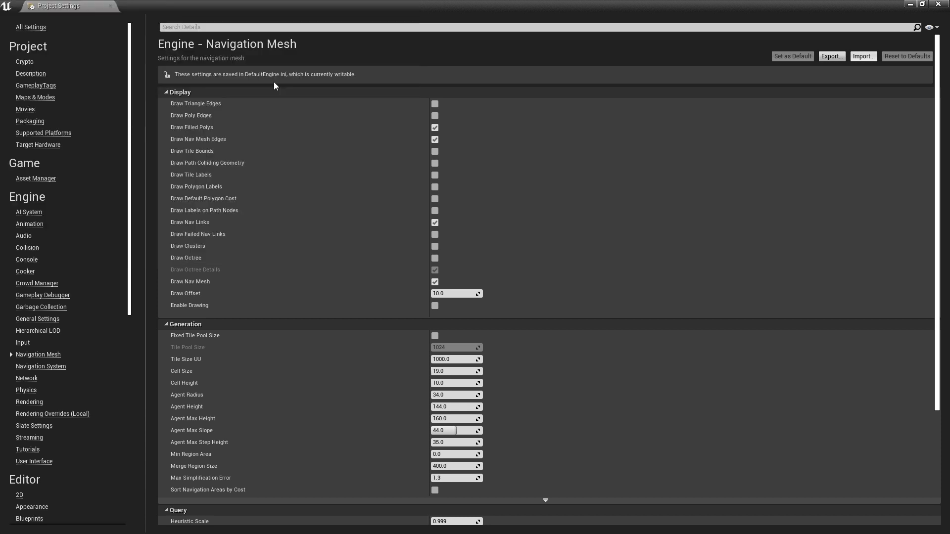
# On the Navigation System page, import Navigation System Backup 2018-12-06 064346.ini from the Desktop.
pyautogui.click(59, 366)
pyautogui.click(863, 57)
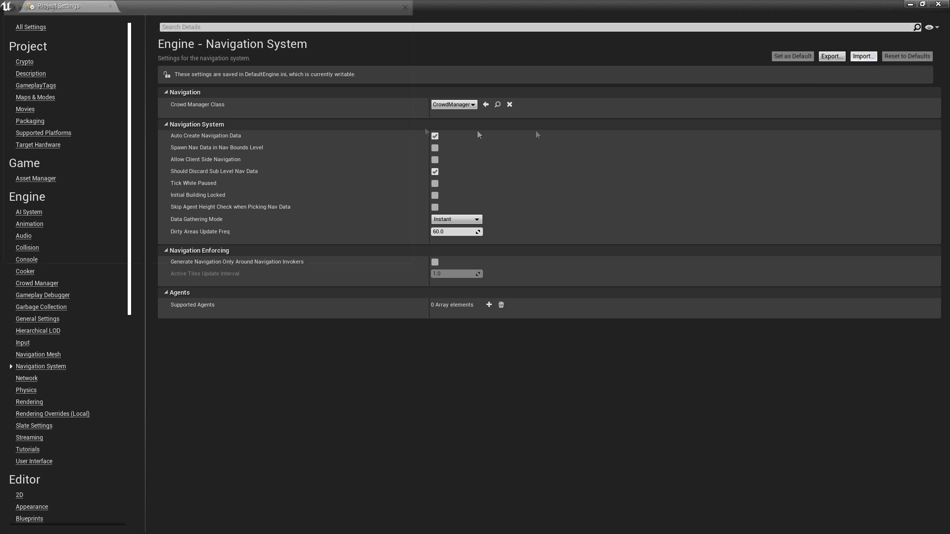
pyautogui.click(42, 201)
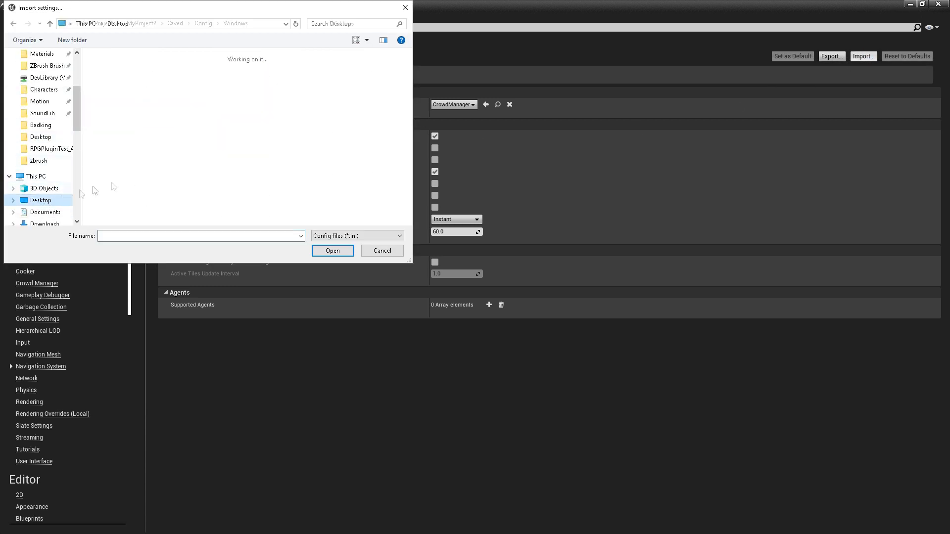
pyautogui.click(160, 81)
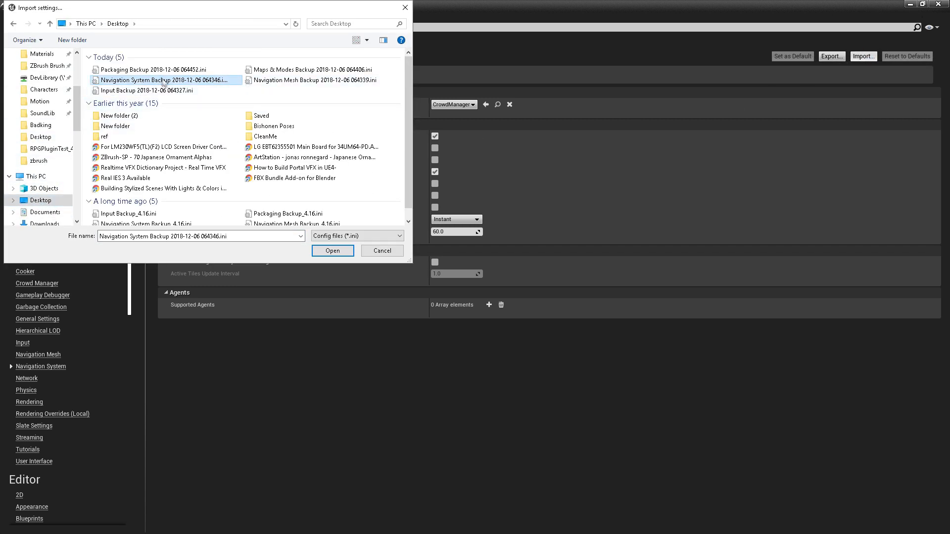
pyautogui.doubleClick(165, 81)
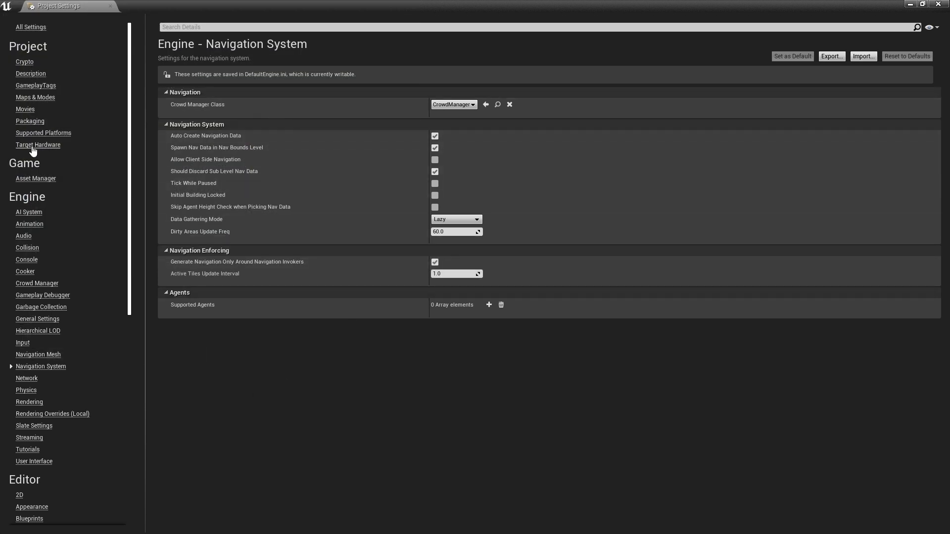
# On the project's Packaging page, import Packaging Backup 2018-12-06 064452.ini from the Desktop.
pyautogui.click(31, 121)
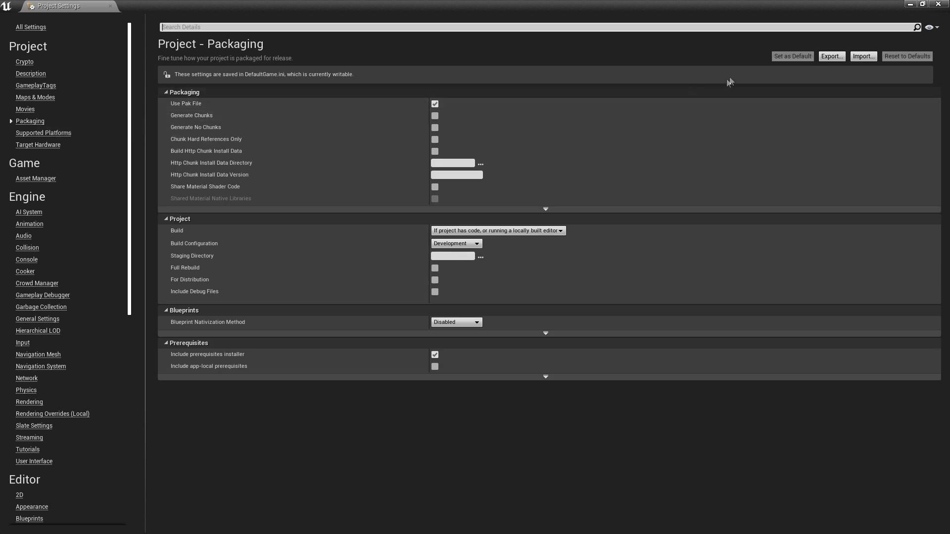
pyautogui.click(852, 58)
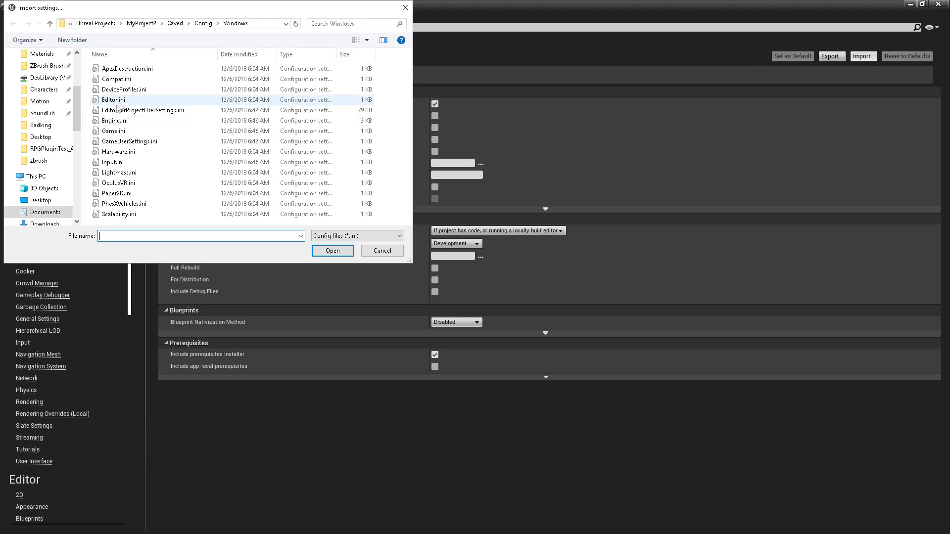
pyautogui.click(44, 202)
pyautogui.doubleClick(162, 70)
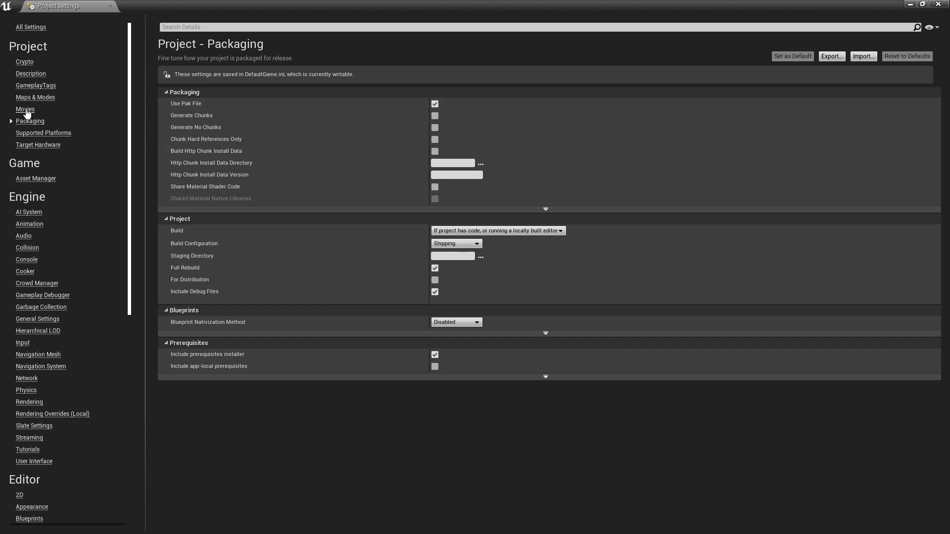
# On the Maps & Modes page, set both the Editor Startup Map and the Game Default Map to TitleScreen.
pyautogui.click(25, 109)
pyautogui.click(24, 98)
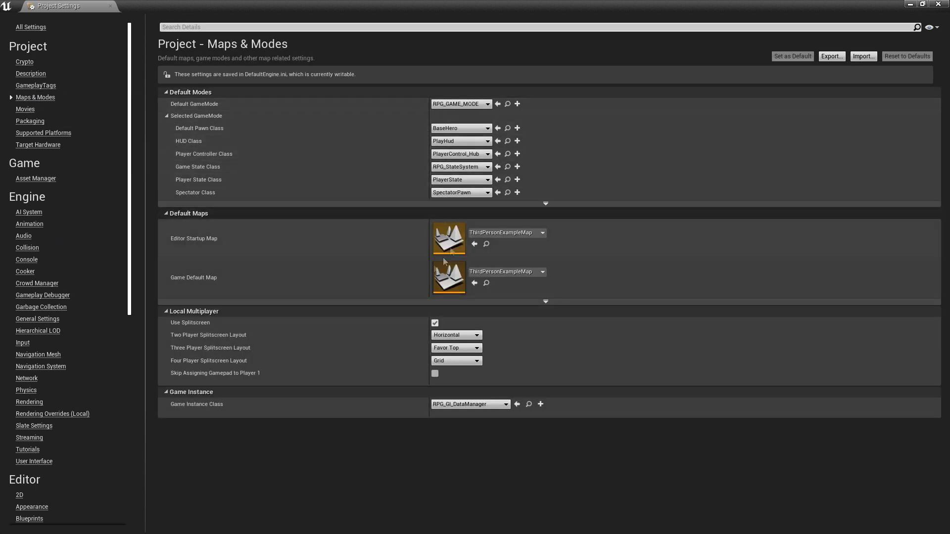
pyautogui.click(533, 233)
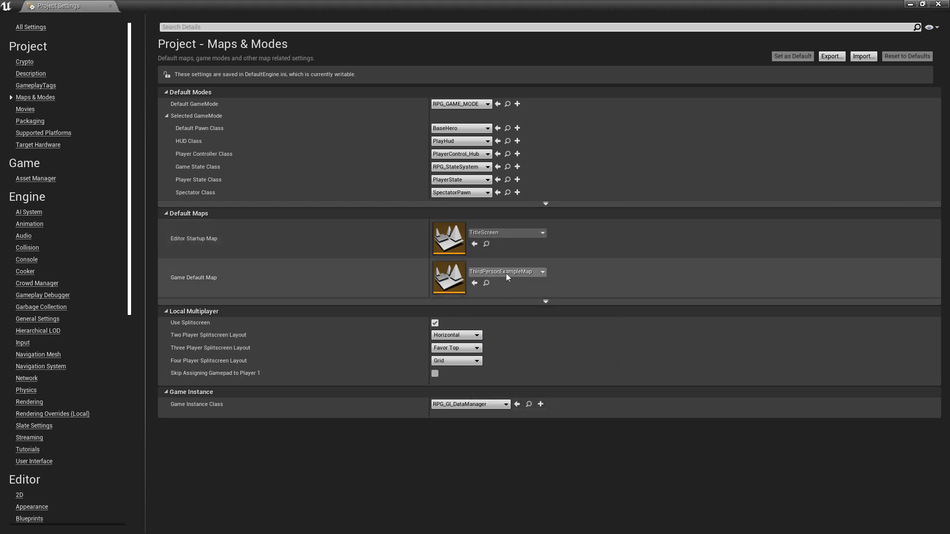
pyautogui.click(505, 271)
pyautogui.click(500, 476)
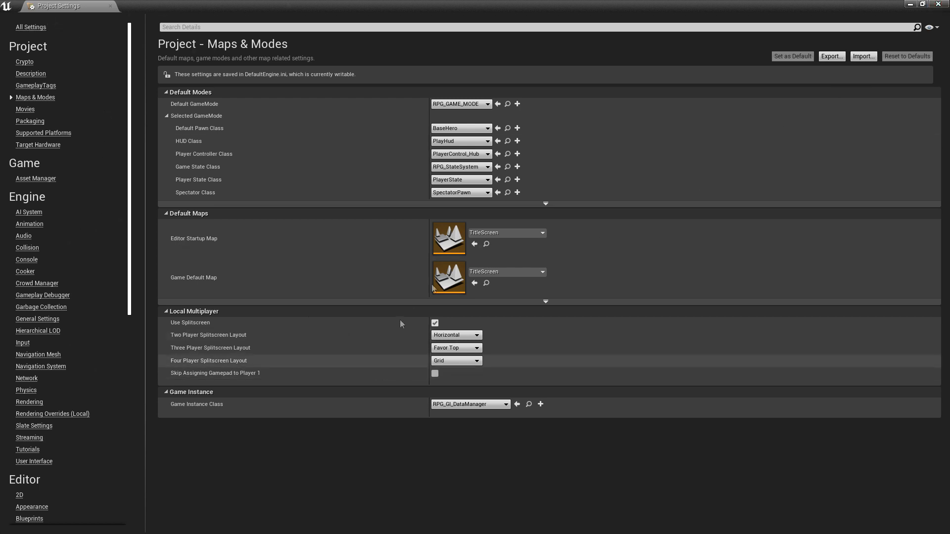
# Close Project Settings after revisiting the Input page, and playtest the TitleScreen level by starting a Journey game.
pyautogui.click(25, 343)
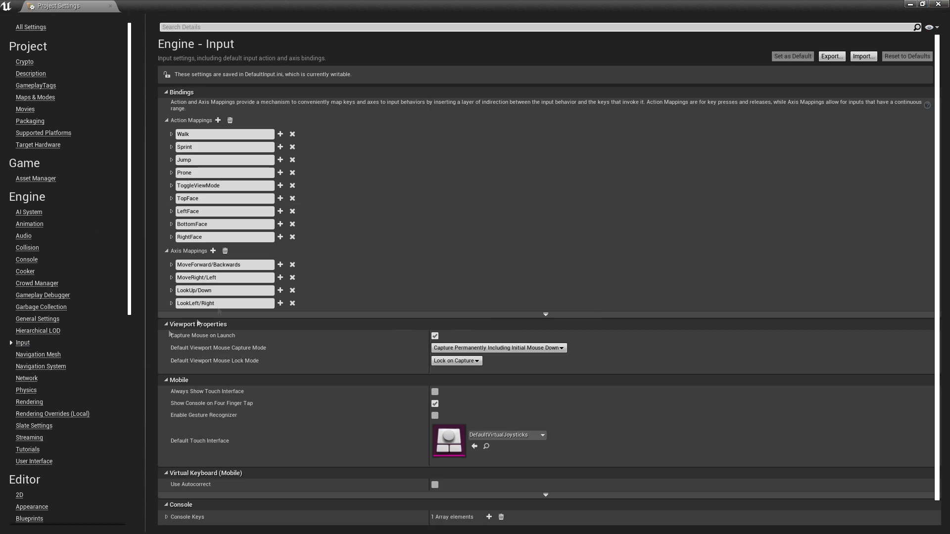
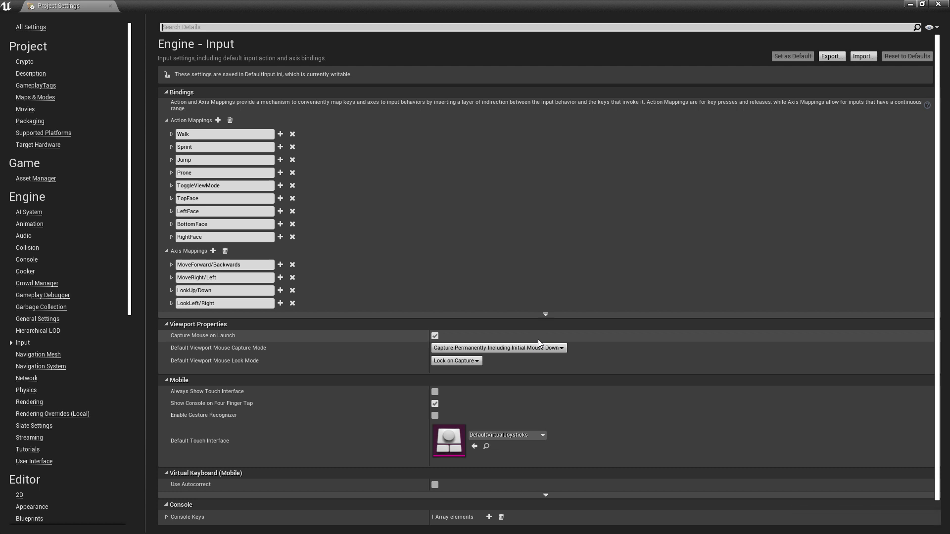
pyautogui.click(939, 5)
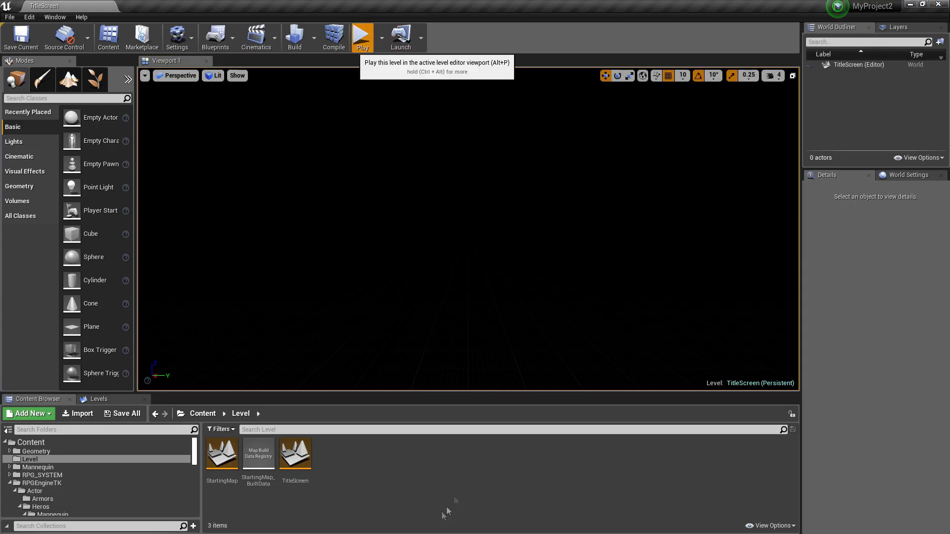
pyautogui.hotkey('alt', 'p')
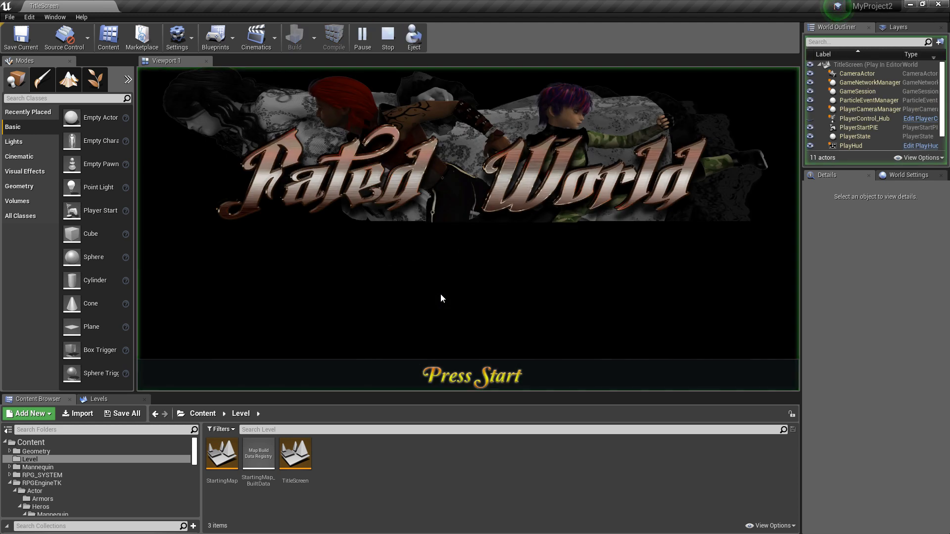
pyautogui.click(489, 376)
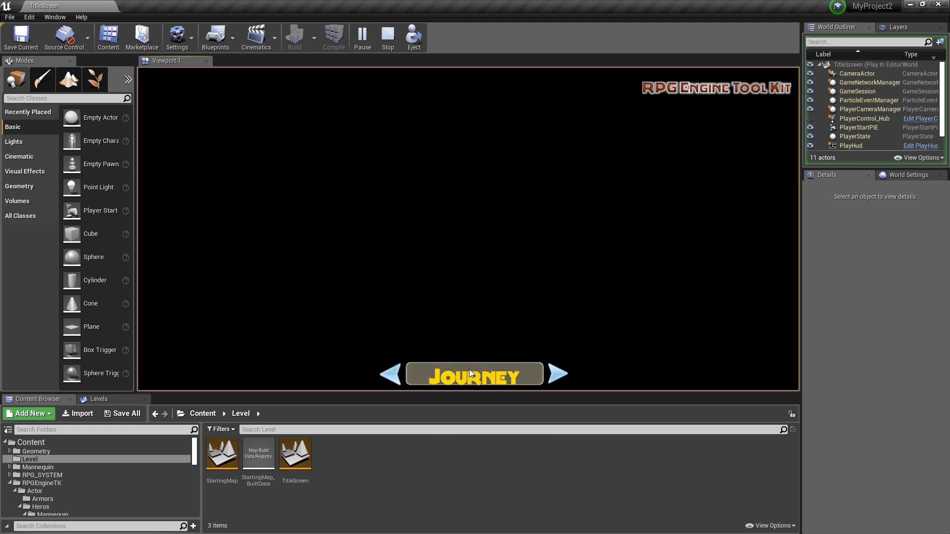
pyautogui.click(475, 350)
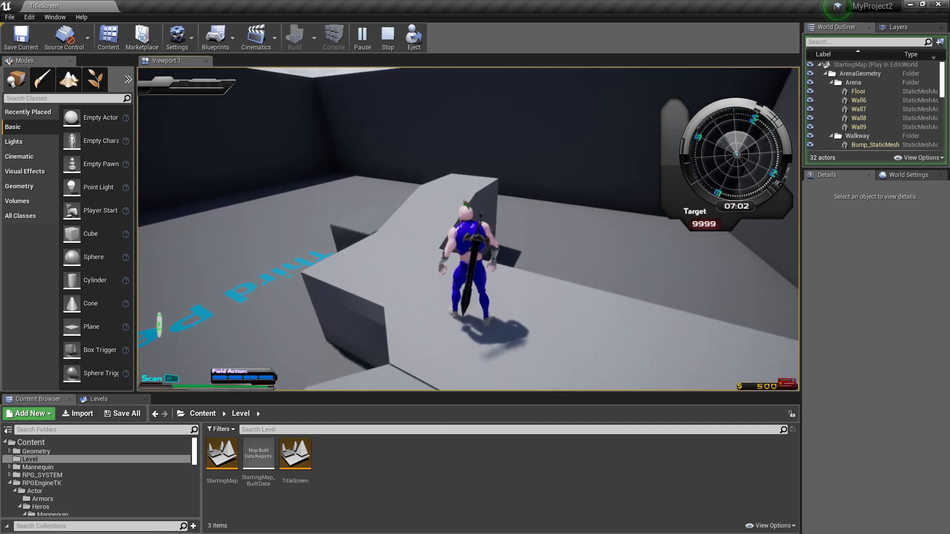
# Browse to RPGEngineTK/Actor/Heros and open the BaseHero blueprint.
pyautogui.scroll(-1, 60, 498)
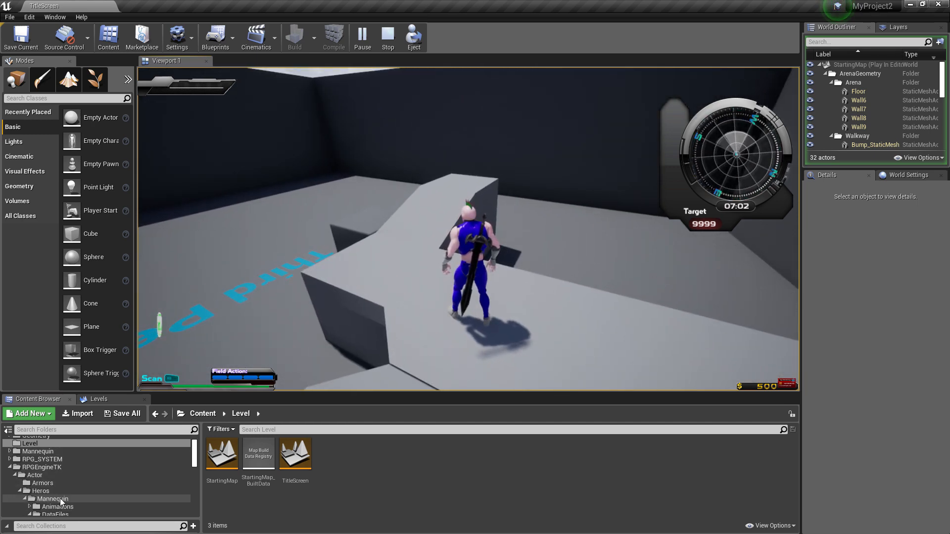
pyautogui.click(64, 491)
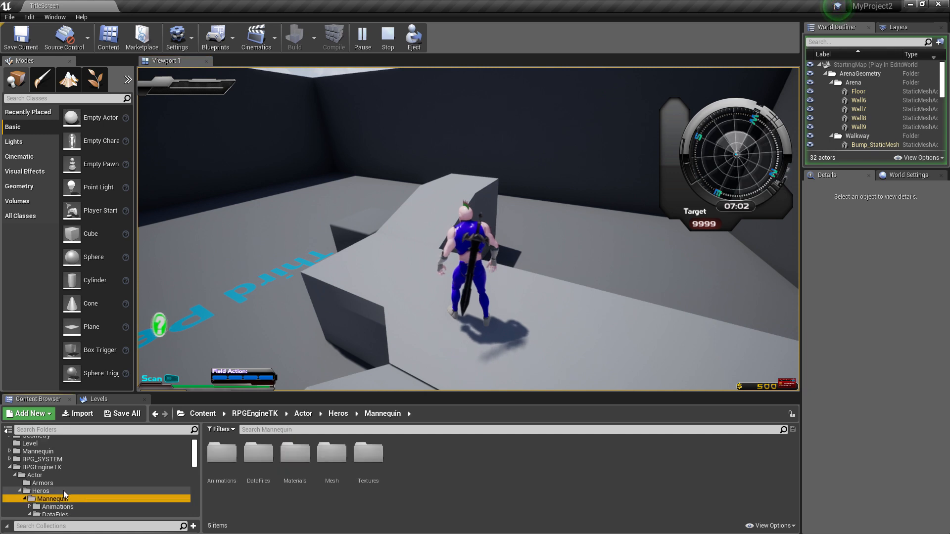
pyautogui.click(29, 17)
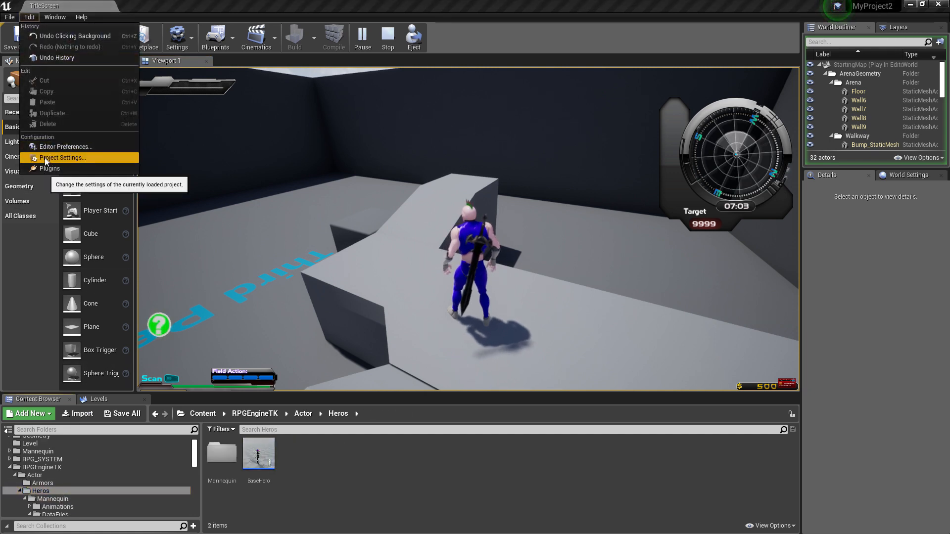
pyautogui.click(62, 499)
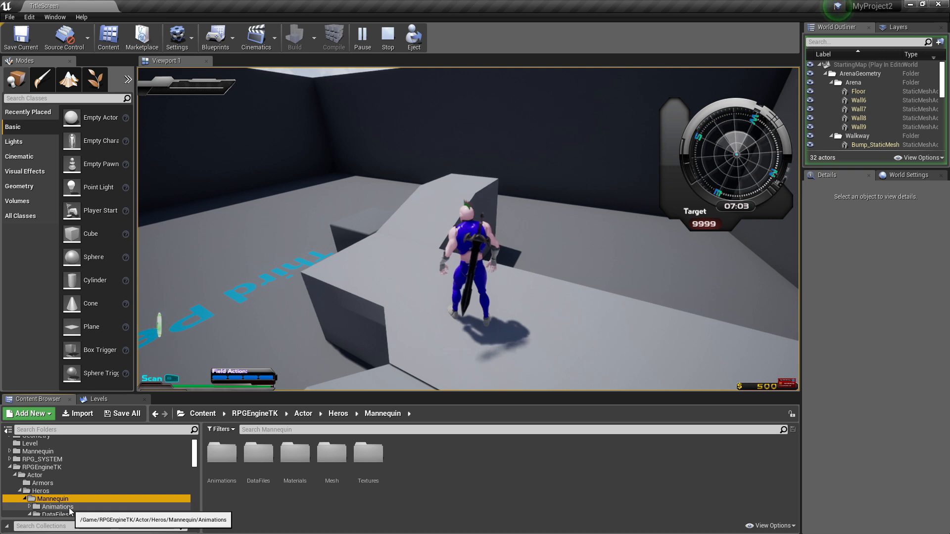
pyautogui.click(54, 507)
pyautogui.scroll(-2, 59, 475)
pyautogui.click(60, 459)
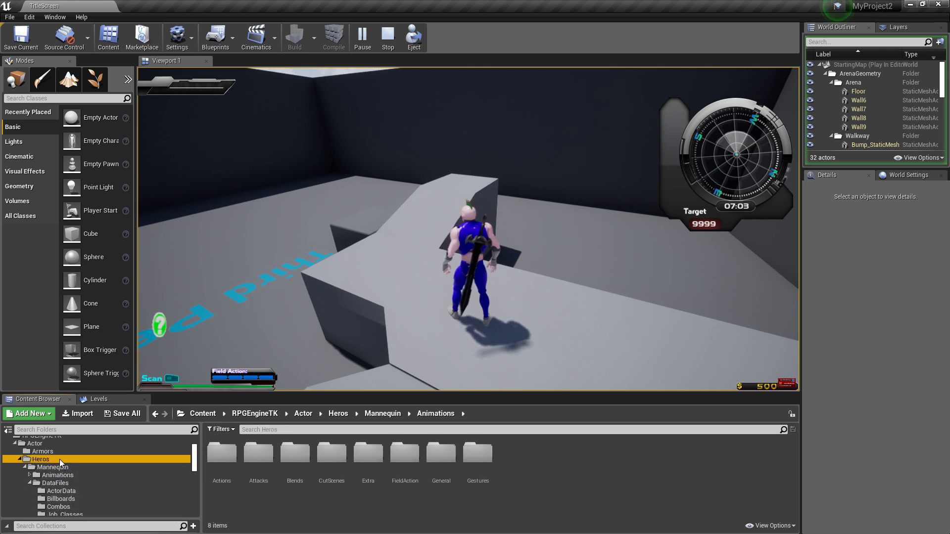
pyautogui.doubleClick(258, 455)
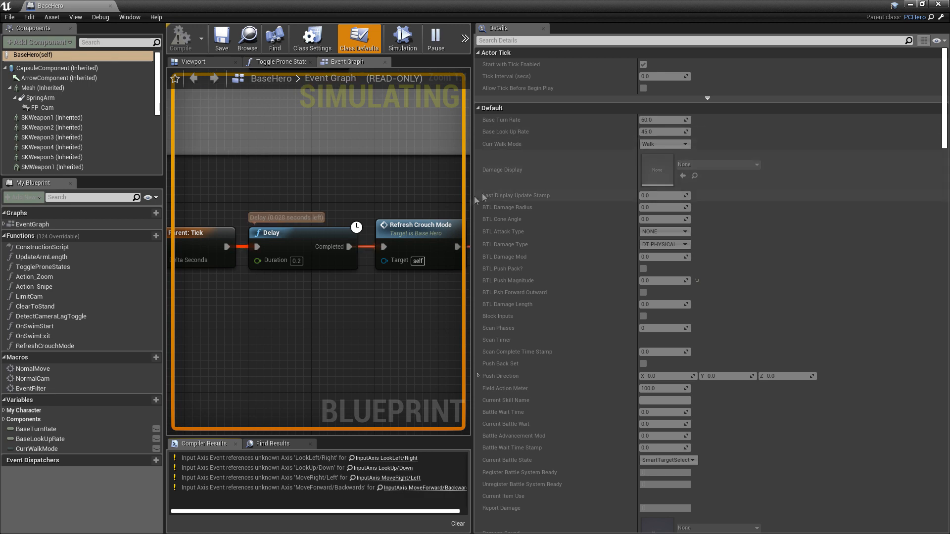
# Enlarge BaseHero's Event Graph, enter the Controller Operations collapsed graph and examine its movement and gamepad input nodes.
pyautogui.moveTo(474, 198); pyautogui.dragTo(869, 114)
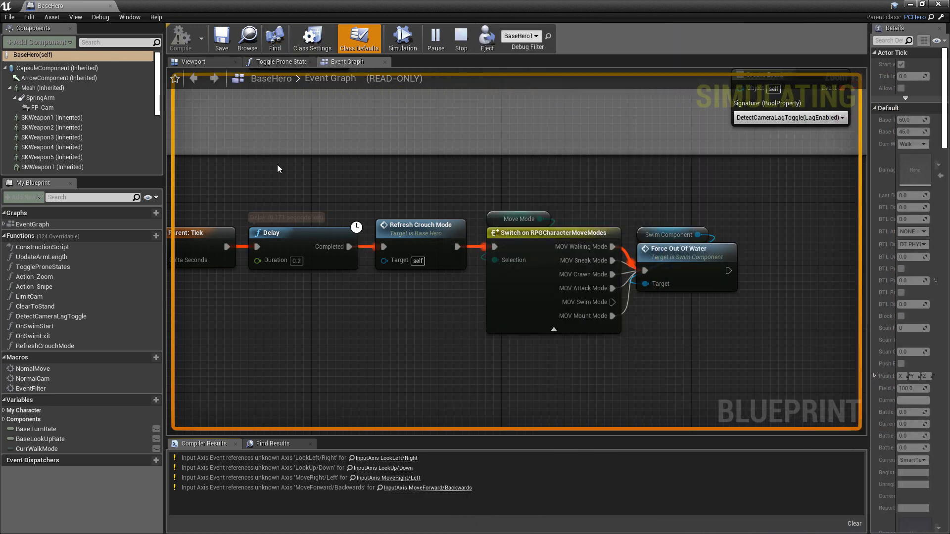
pyautogui.moveTo(278, 165); pyautogui.dragTo(642, 345, button='right')
pyautogui.moveTo(475, 124); pyautogui.dragTo(420, 275, button='right')
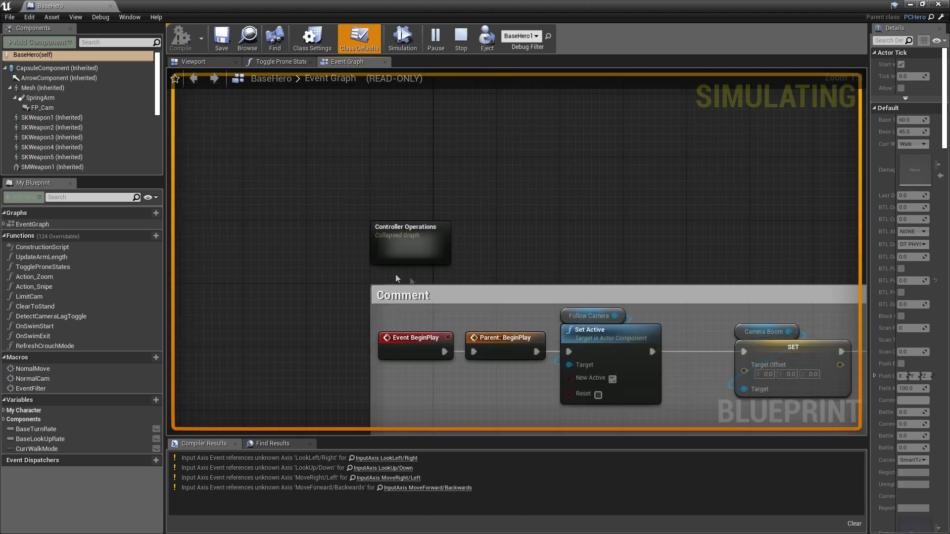
pyautogui.doubleClick(411, 230)
pyautogui.moveTo(463, 354); pyautogui.dragTo(427, 183, button='right')
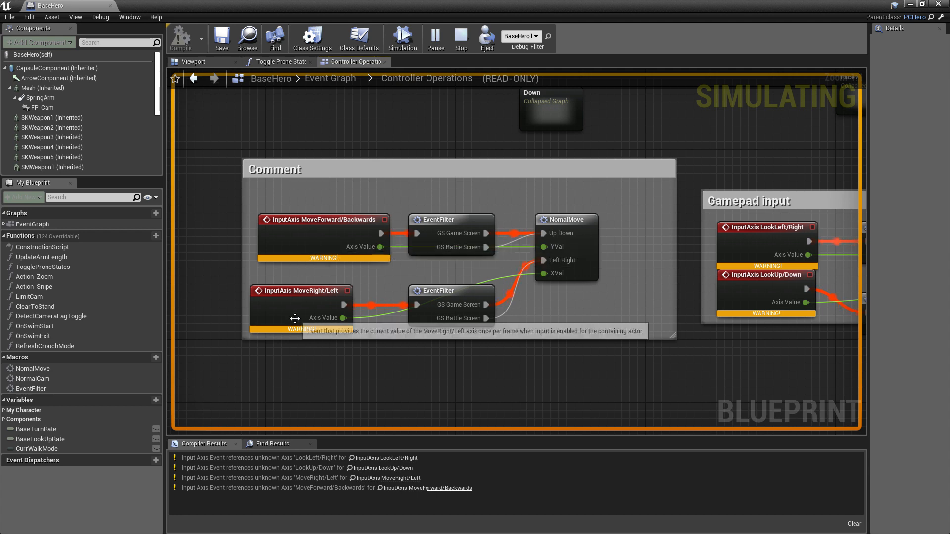
pyautogui.moveTo(688, 350); pyautogui.dragTo(527, 431, button='right')
pyautogui.moveTo(515, 282); pyautogui.dragTo(430, 249, button='right')
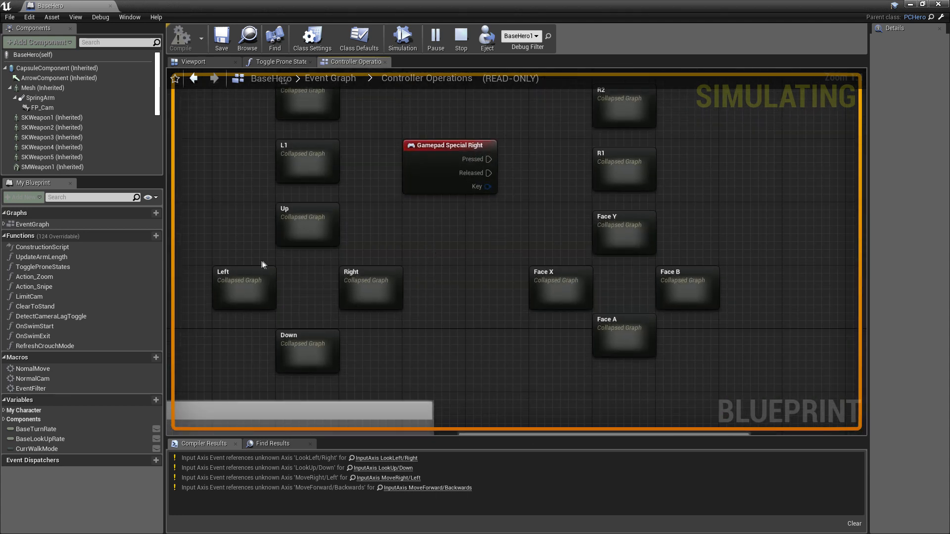
# Inspect the gamepad events in the Left and Face A collapsed graphs, and close the BaseHero blueprint.
pyautogui.doubleClick(250, 288)
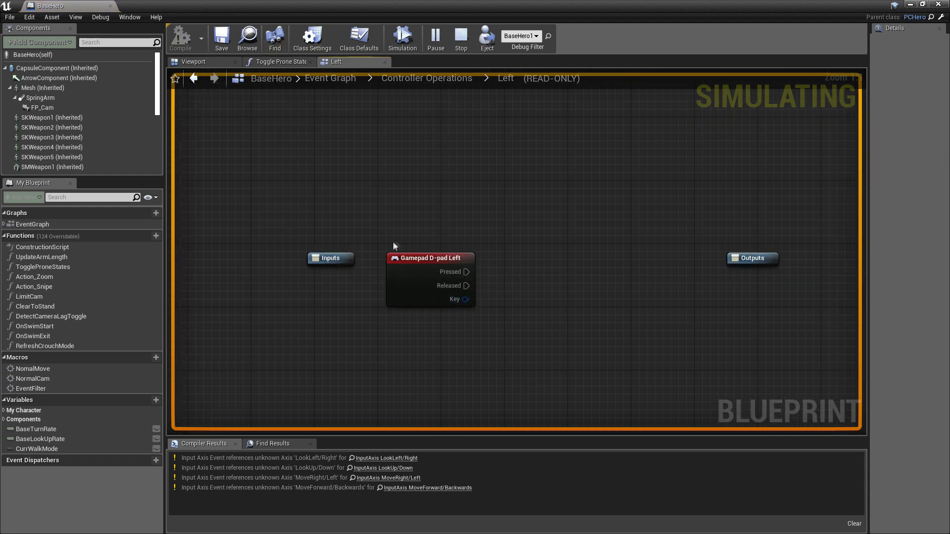
pyautogui.click(200, 62)
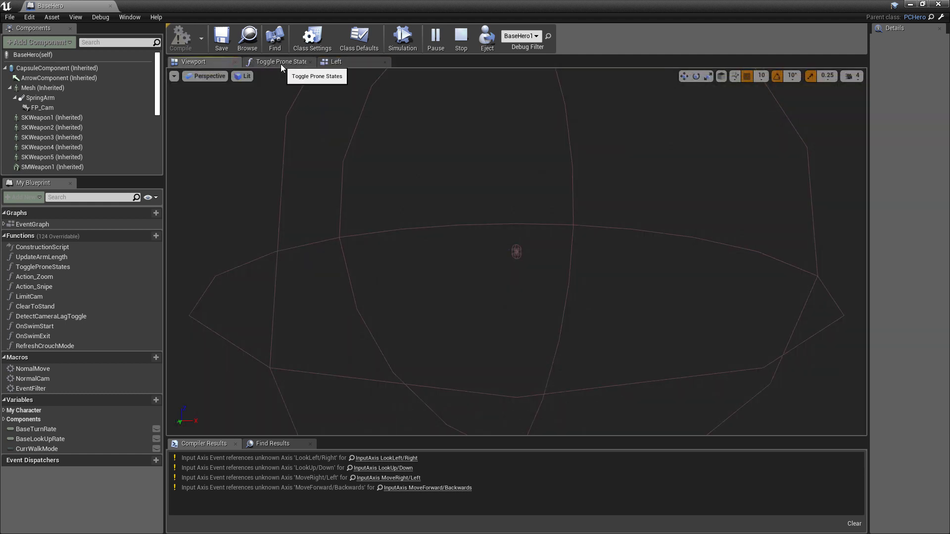
pyautogui.click(339, 62)
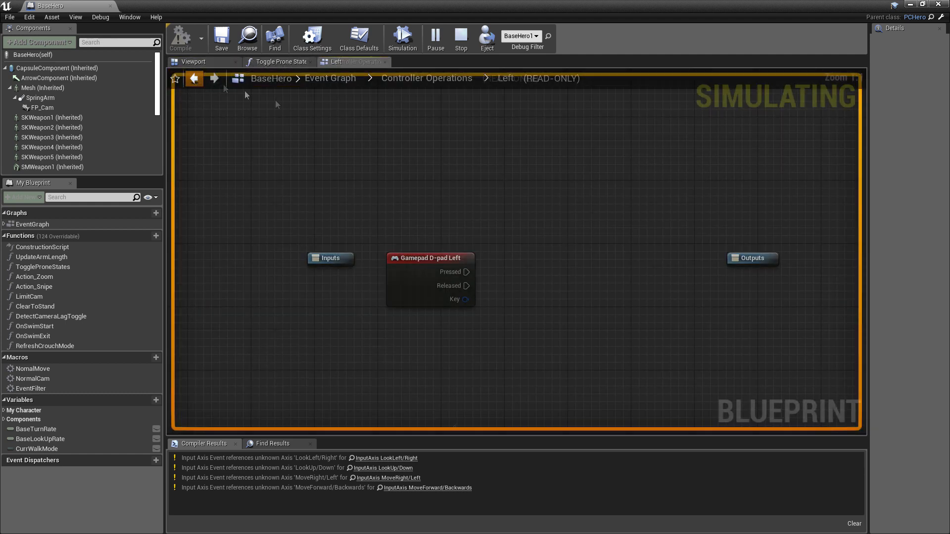
pyautogui.click(192, 78)
pyautogui.doubleClick(624, 331)
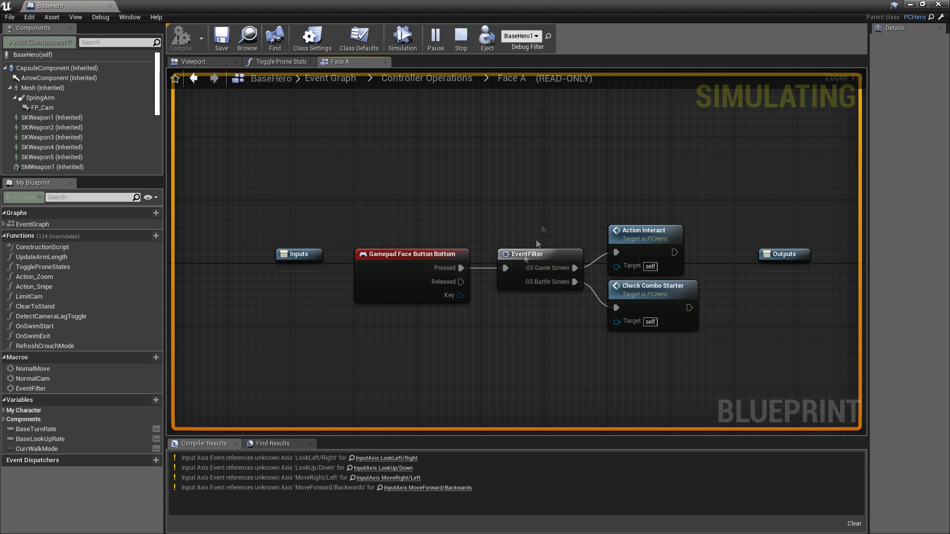
pyautogui.rightClick(369, 333)
pyautogui.click(938, 4)
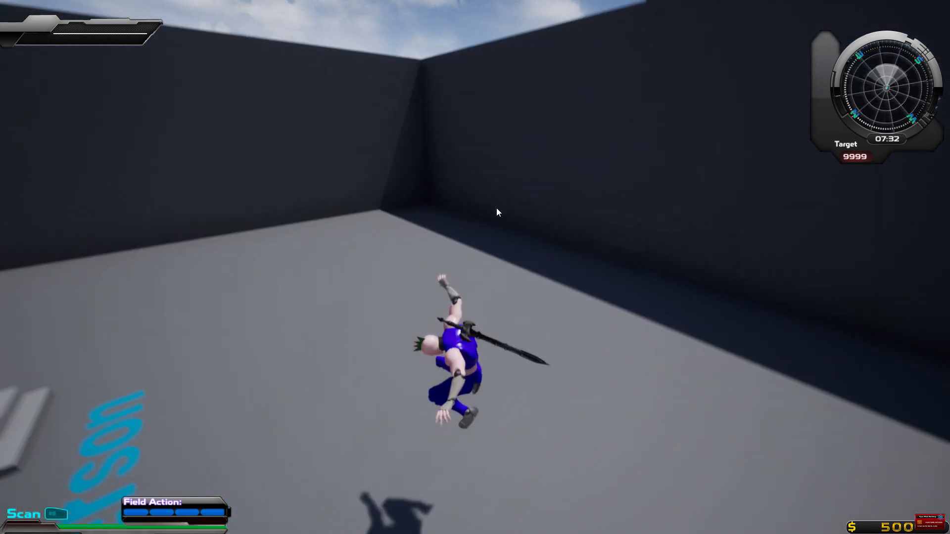
# Bring up the in-game menu during the playtest and look through the Inventory and Equipment screens.
pyautogui.press('Escape')
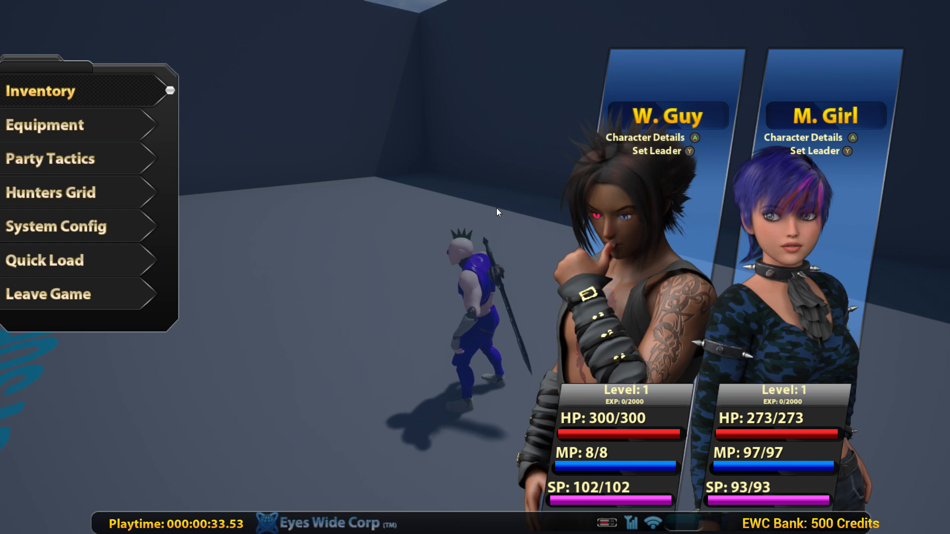
pyautogui.press('Down')
pyautogui.press('Up')
pyautogui.press('Return')
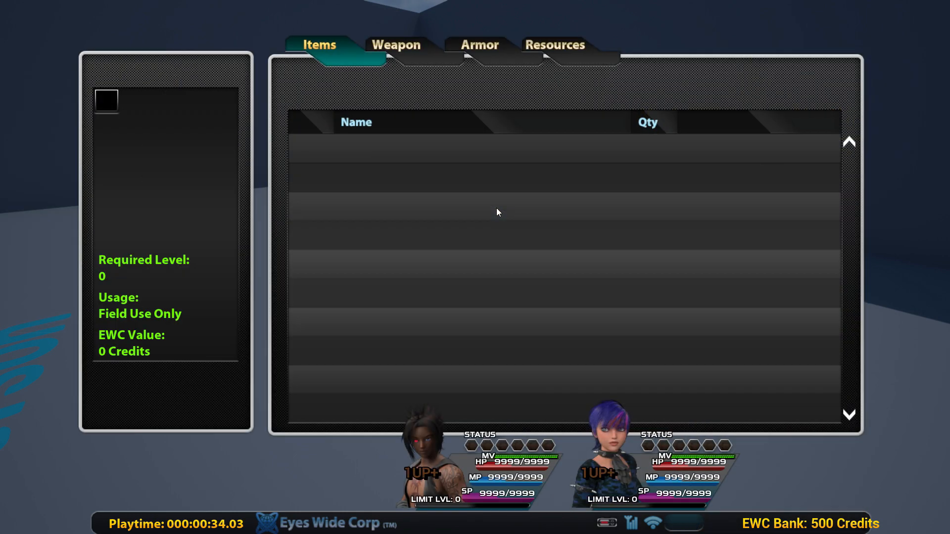
pyautogui.press('Right')
pyautogui.press('Right')
pyautogui.press('Right')
pyautogui.press('Right')
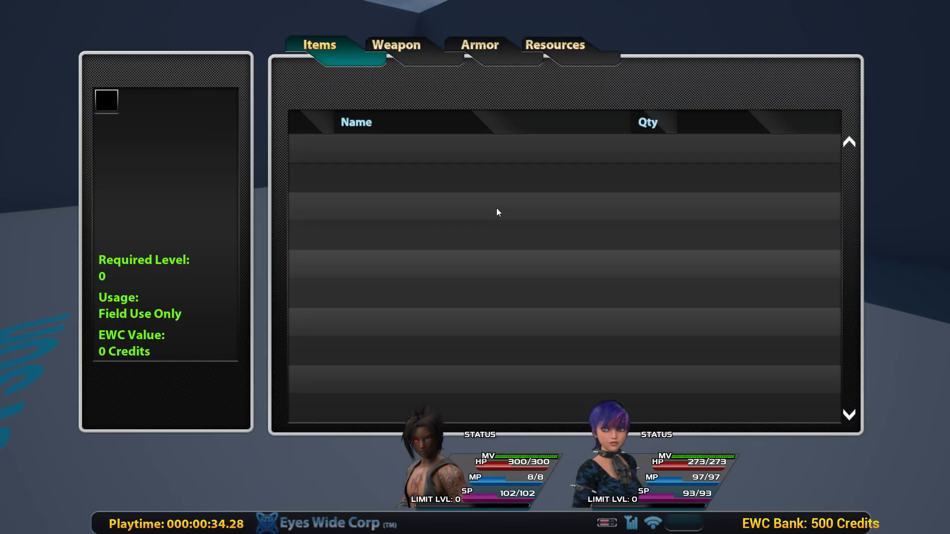
pyautogui.press('Escape')
pyautogui.press('Down')
pyautogui.press('Return')
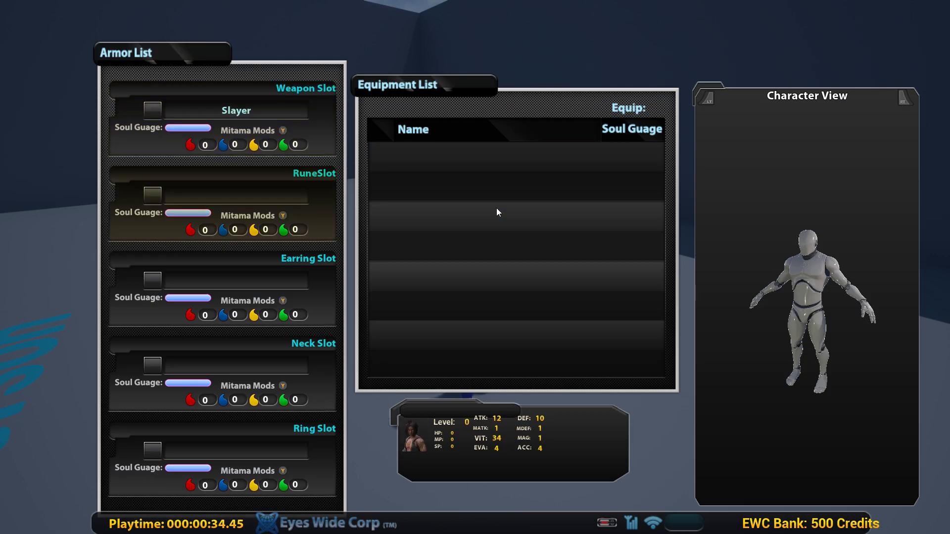
# Return to the in-game menu and quit the playtest through Leave Game.
pyautogui.press('Escape')
pyautogui.press('Down')
pyautogui.press('Down')
pyautogui.press('Down')
pyautogui.press('Down')
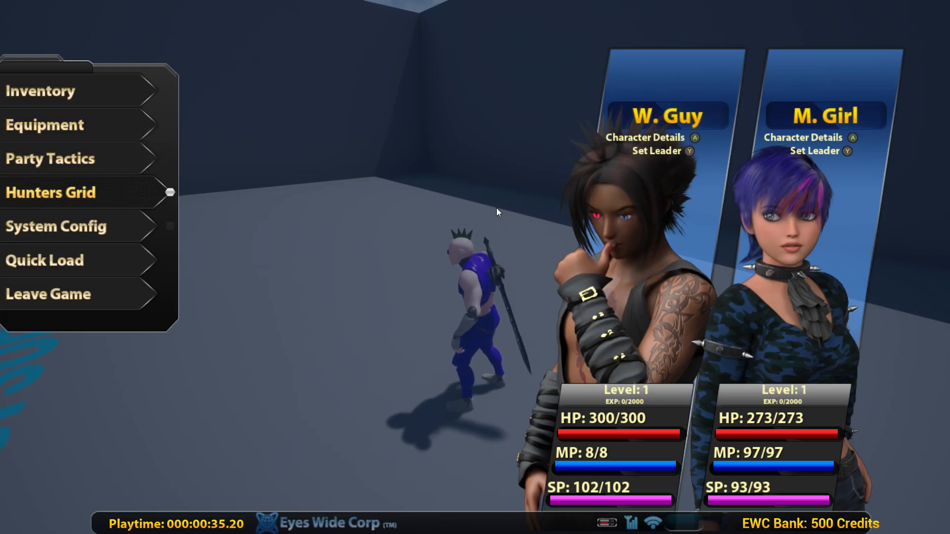
pyautogui.press('Down')
pyautogui.press('Return')
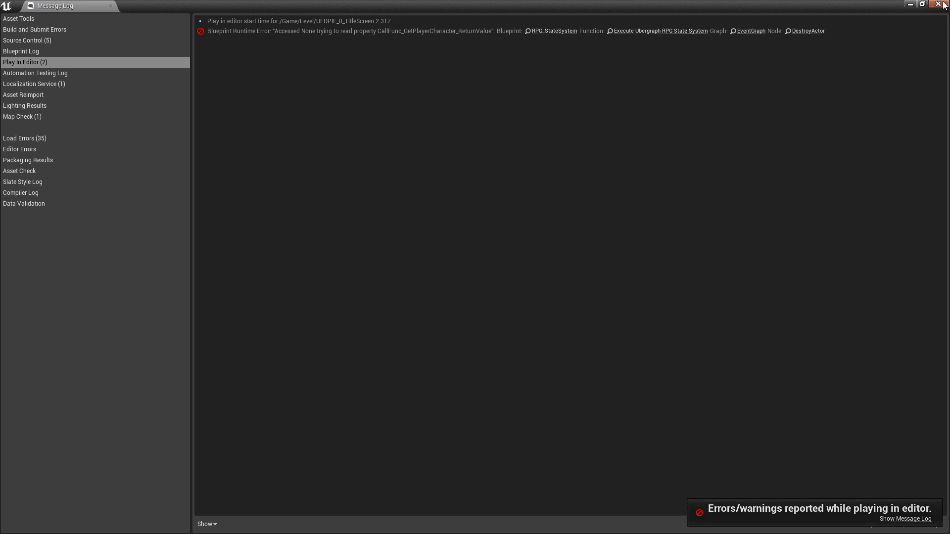
# Open the DestroyActor node named in the playtest's runtime error and shift it with Get Player Character toward Calculate Time Change Per Game Second.
pyautogui.click(900, 524)
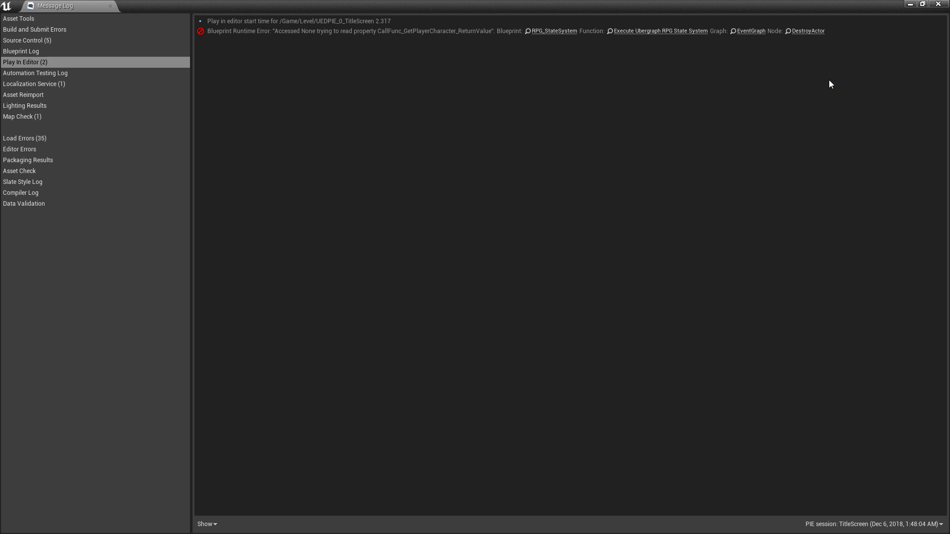
pyautogui.click(803, 31)
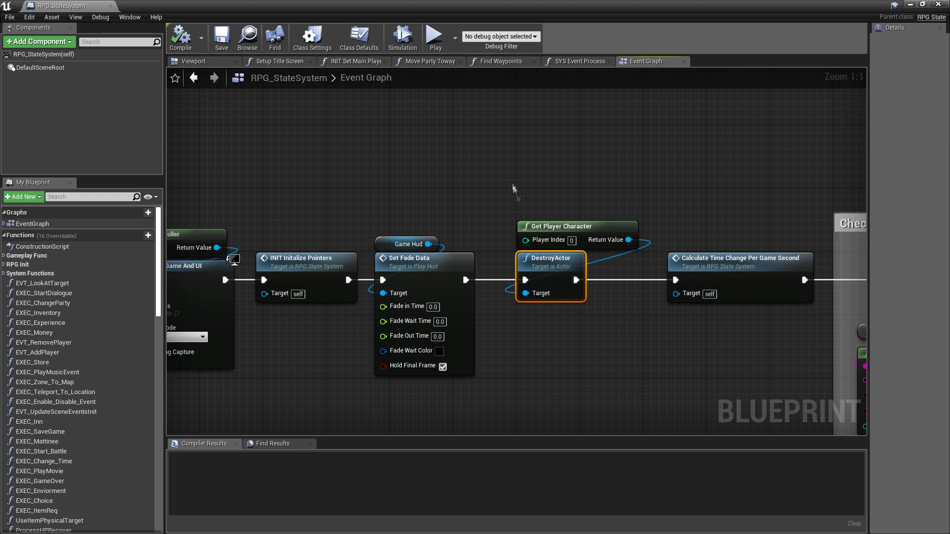
pyautogui.moveTo(513, 184); pyautogui.dragTo(562, 284)
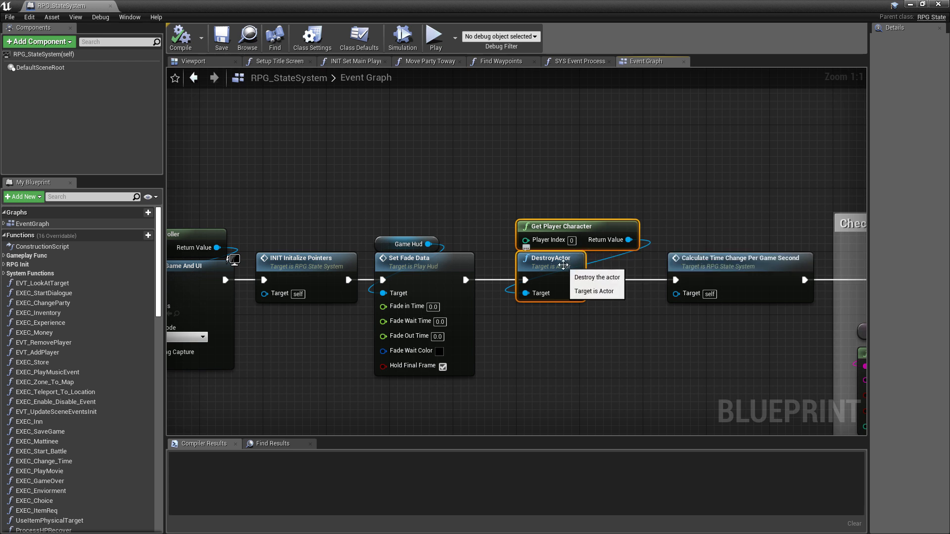
pyautogui.moveTo(563, 265); pyautogui.dragTo(634, 265)
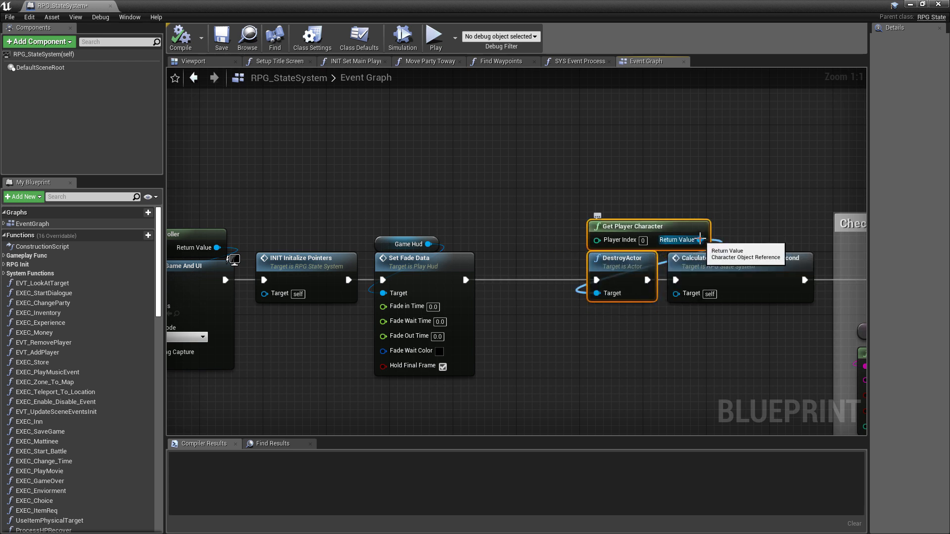
# Add an IsValid node from Get Player Character's Return Value and shift the BeginPlay chain to fit it between Set Fade Data and DestroyActor.
pyautogui.moveTo(699, 240); pyautogui.dragTo(484, 254)
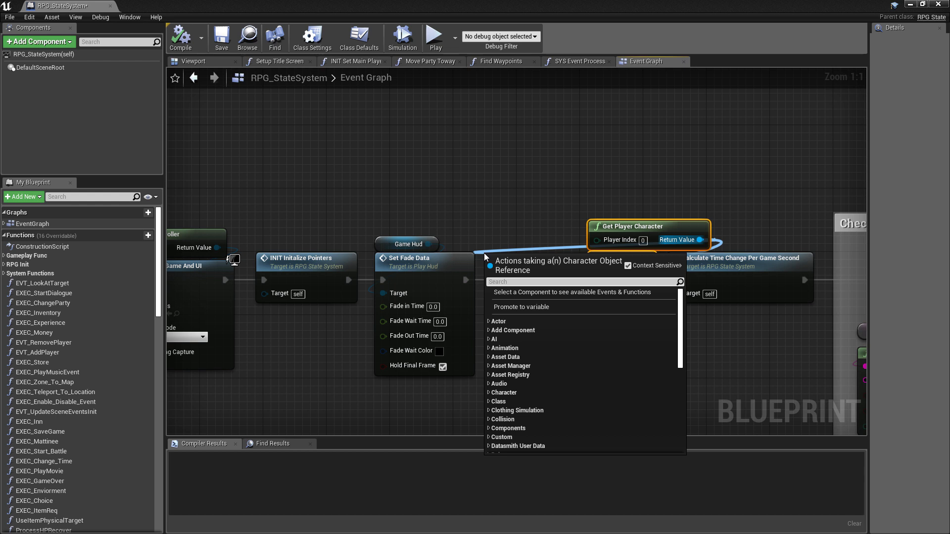
pyautogui.write('isva')
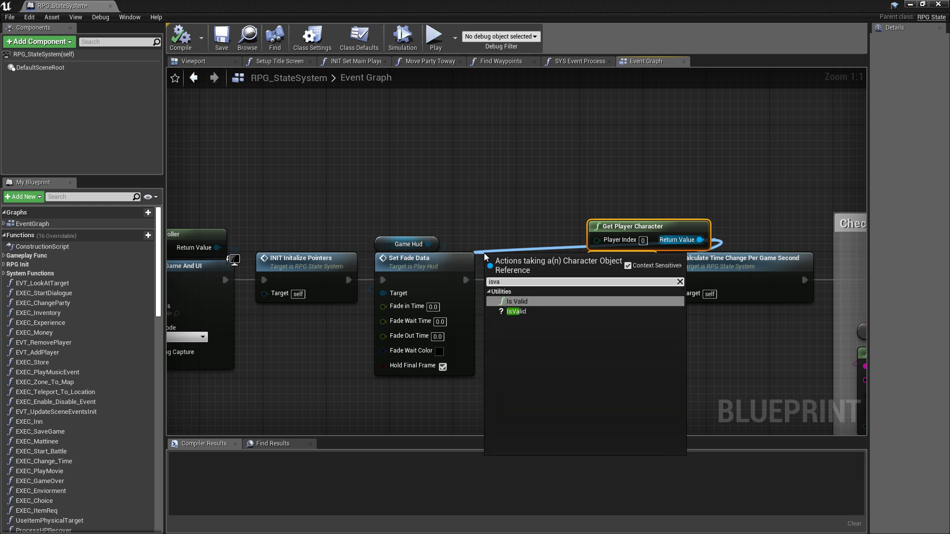
pyautogui.press('Return')
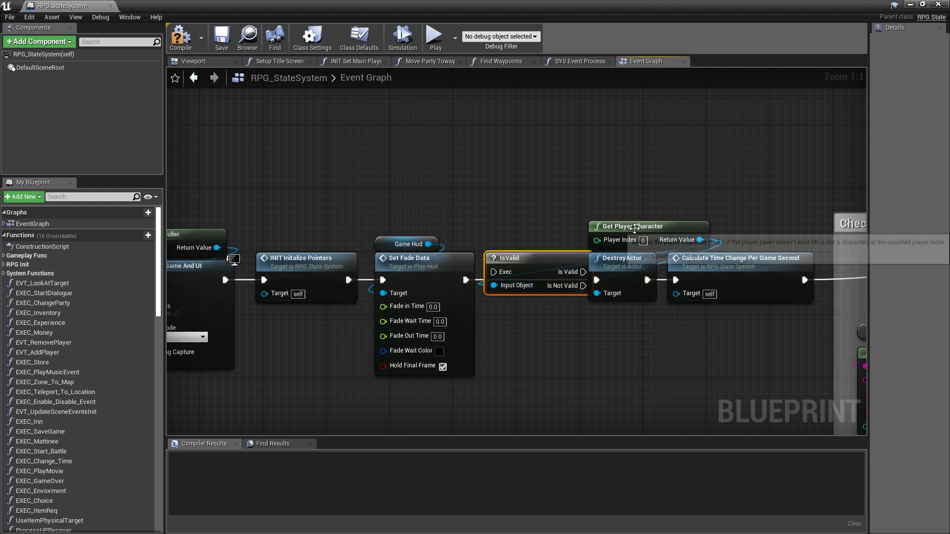
pyautogui.moveTo(635, 229); pyautogui.dragTo(883, 171, button='right')
pyautogui.moveTo(249, 133); pyautogui.dragTo(683, 319)
pyautogui.moveTo(712, 233); pyautogui.dragTo(641, 233)
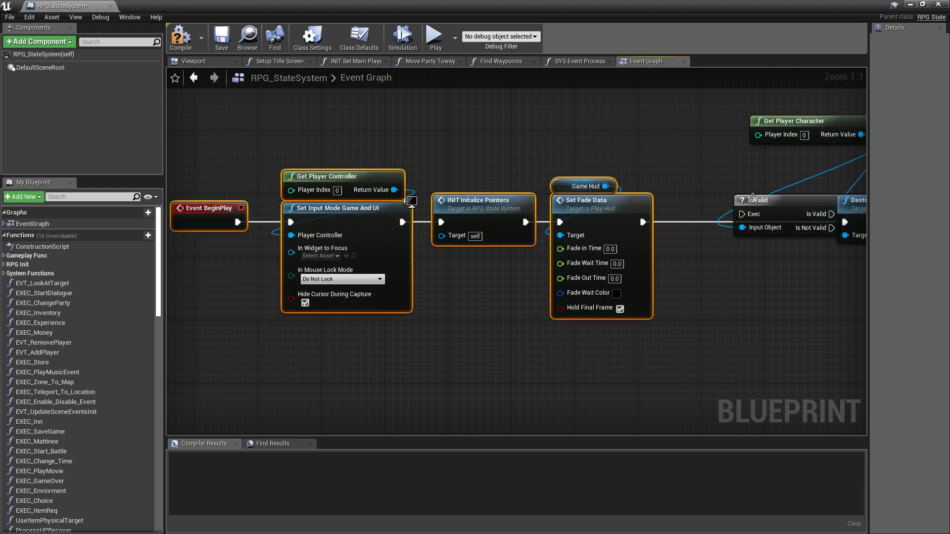
pyautogui.moveTo(757, 200); pyautogui.dragTo(702, 208)
# Connect Set Fade Data's execution output to IsValid, and wire Is Not Valid to Calculate Time Change Per Game Second.
pyautogui.moveTo(643, 226); pyautogui.dragTo(687, 222)
pyautogui.moveTo(686, 222); pyautogui.dragTo(470, 272, button='right')
pyautogui.moveTo(557, 273); pyautogui.dragTo(706, 272)
# Insert two reroute nodes on the Is Not Valid wire below DestroyActor, keeping IsValid and DestroyActor in line with the execution chain.
pyautogui.moveTo(504, 233); pyautogui.dragTo(682, 297)
pyautogui.moveTo(633, 259); pyautogui.dragTo(633, 234)
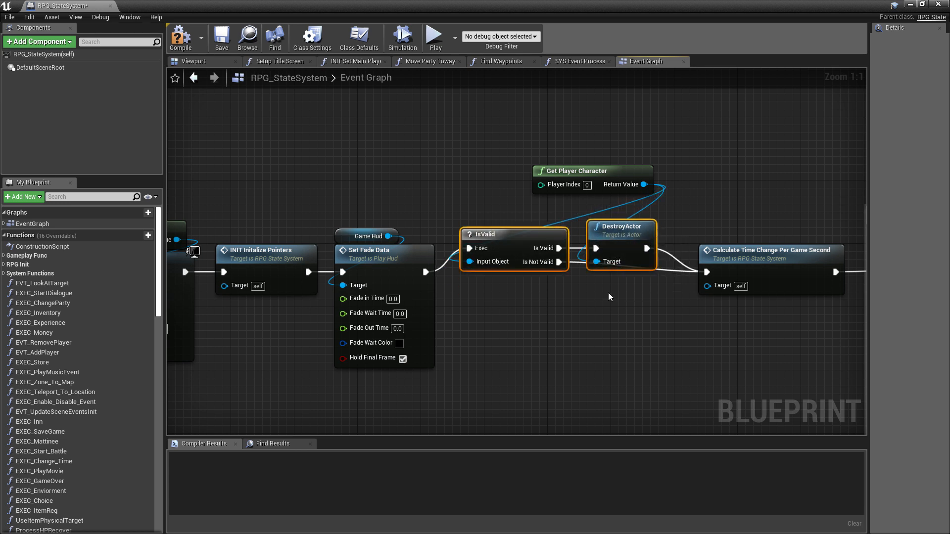
pyautogui.doubleClick(576, 267)
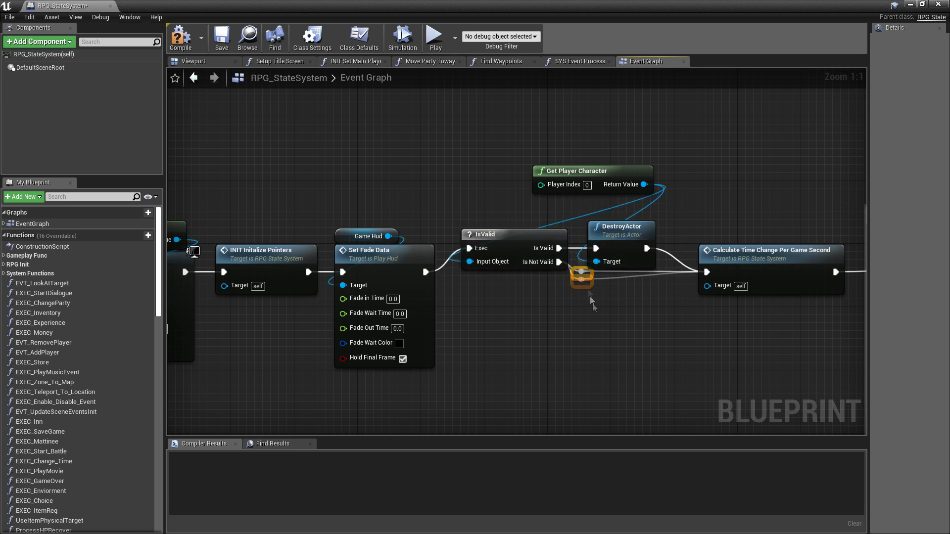
pyautogui.moveTo(587, 286); pyautogui.dragTo(605, 329)
pyautogui.moveTo(501, 218); pyautogui.dragTo(624, 265)
pyautogui.doubleClick(643, 306)
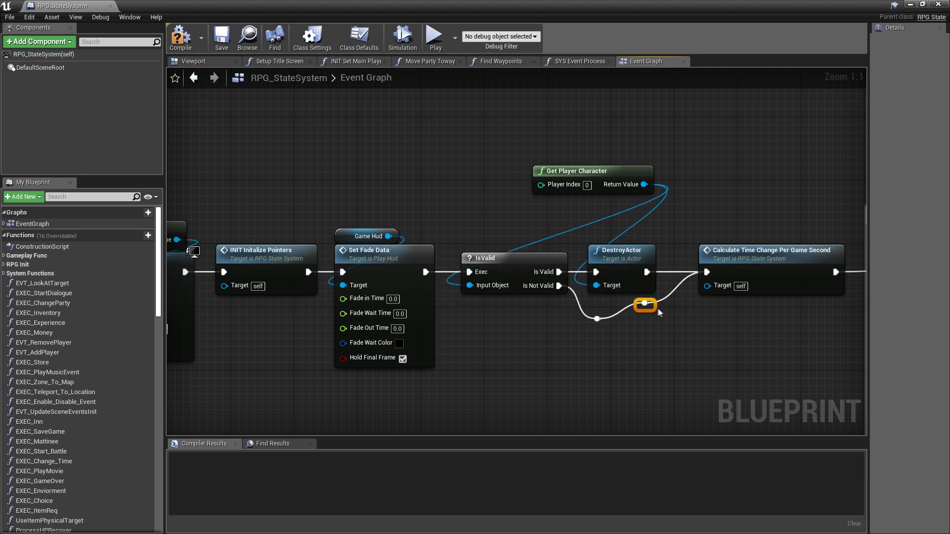
# Level the two reroute nodes beneath DestroyActor and place Get Player Character directly above IsValid.
pyautogui.click(597, 318)
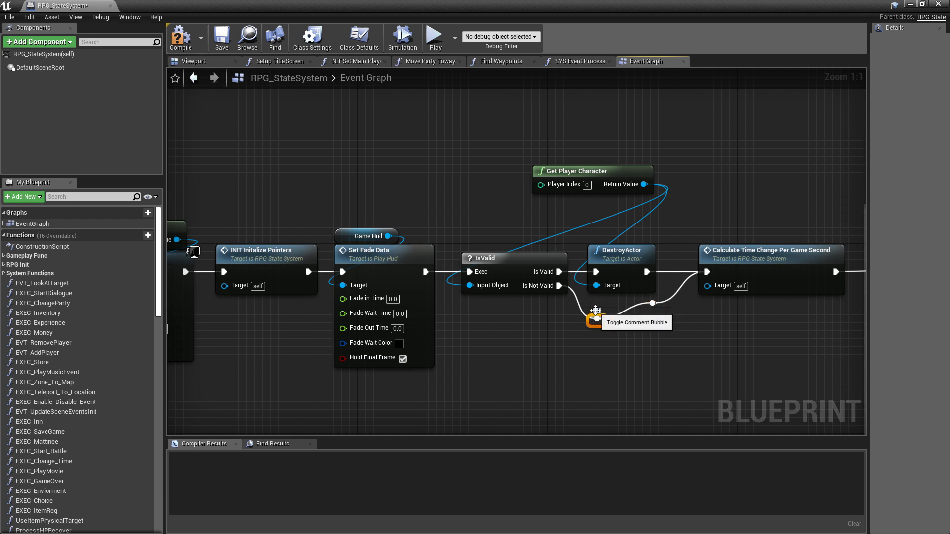
pyautogui.moveTo(601, 324); pyautogui.dragTo(601, 308)
pyautogui.click(638, 313)
pyautogui.moveTo(588, 170); pyautogui.dragTo(517, 225)
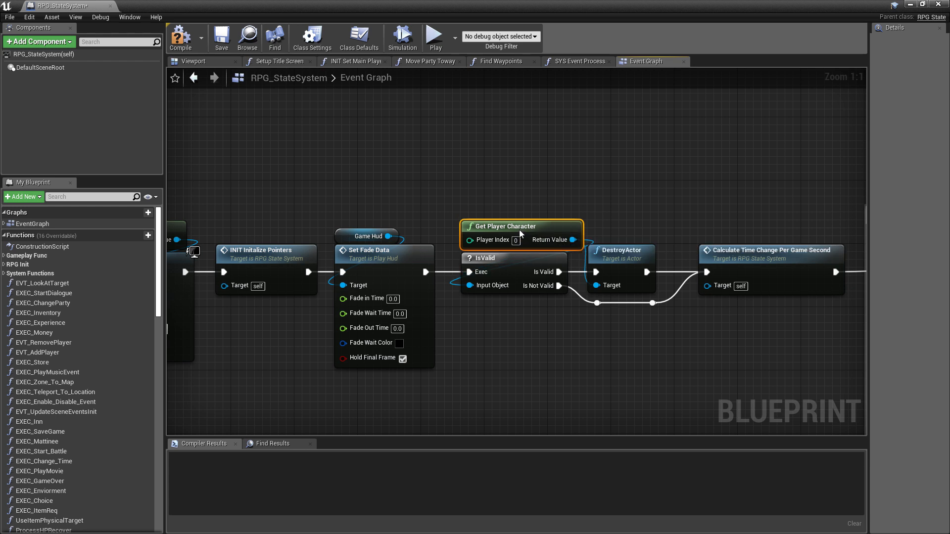
pyautogui.click(599, 184)
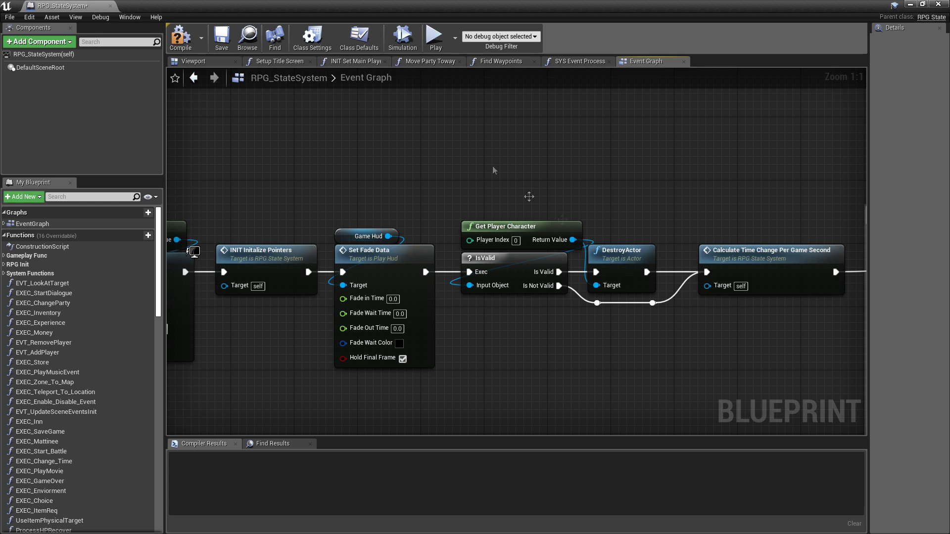
# Save and compile the RPG_StateSystem blueprint, and close its editor to return to the TitleScreen level.
pyautogui.click(221, 44)
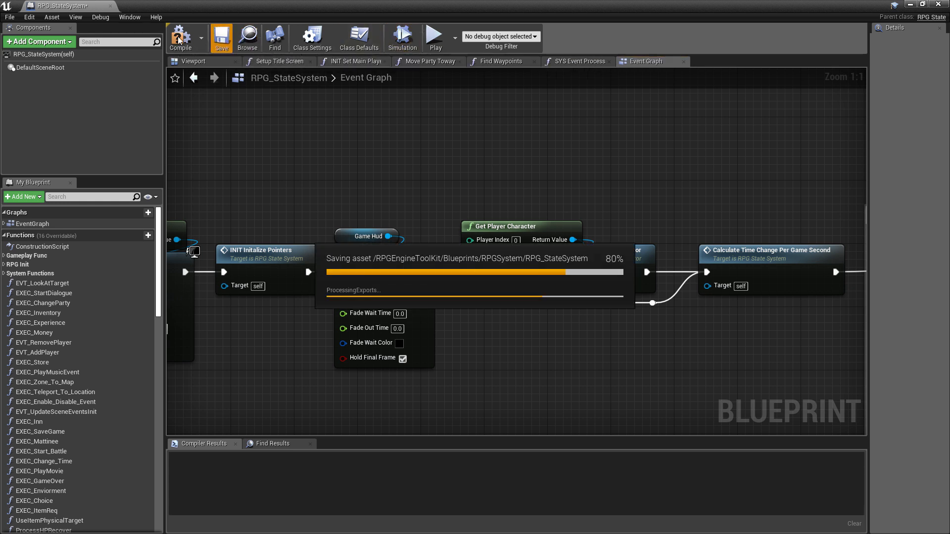
pyautogui.click(180, 40)
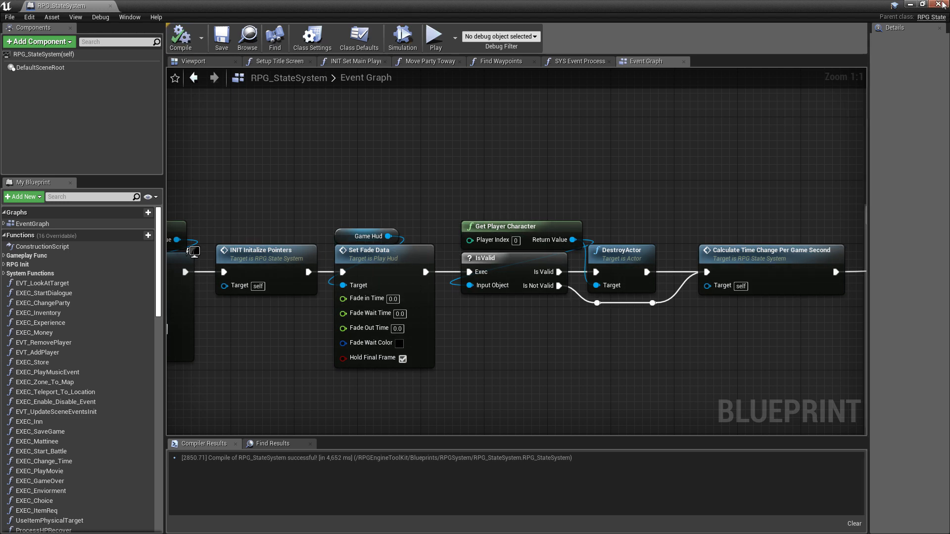
pyautogui.click(938, 5)
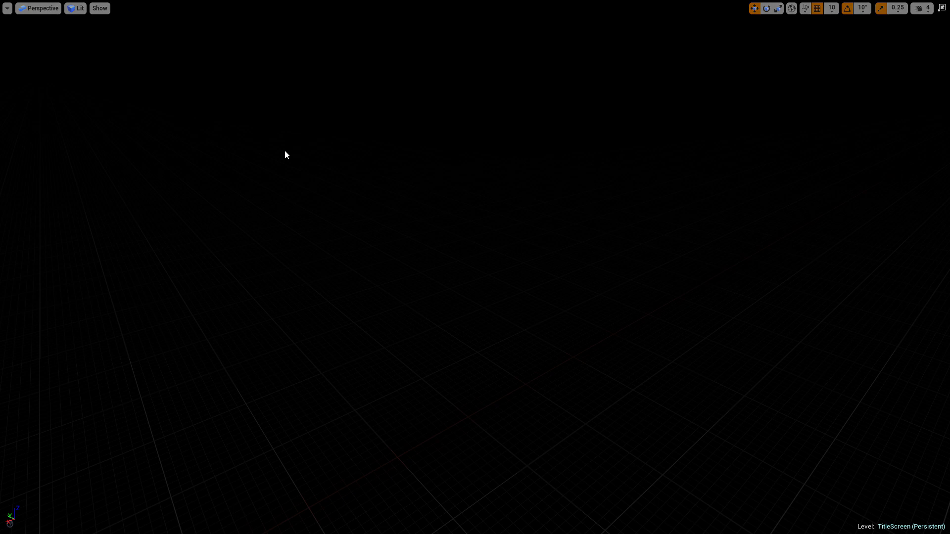
# Playtest the TitleScreen level, passing the Fated World start screen and choosing Journey to start the game.
pyautogui.hotkey('alt', 'p')
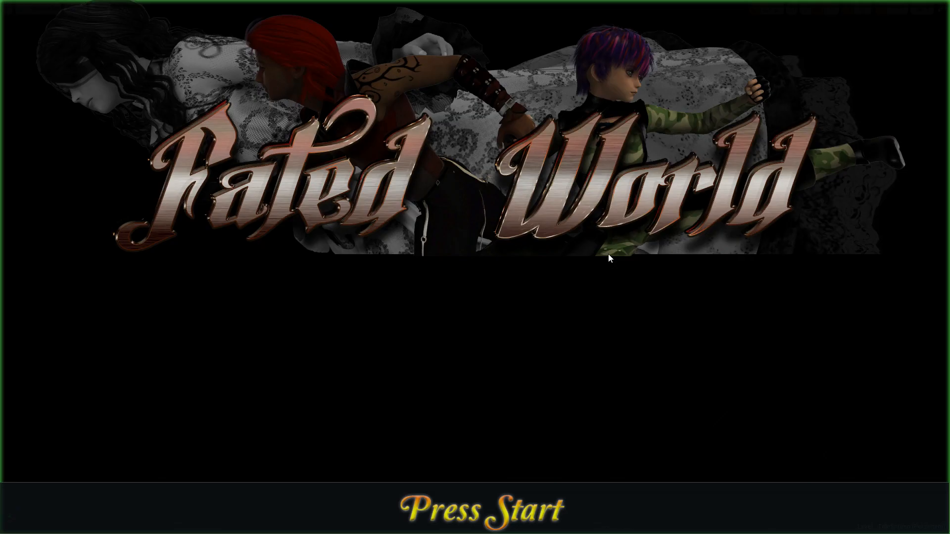
pyautogui.click(466, 504)
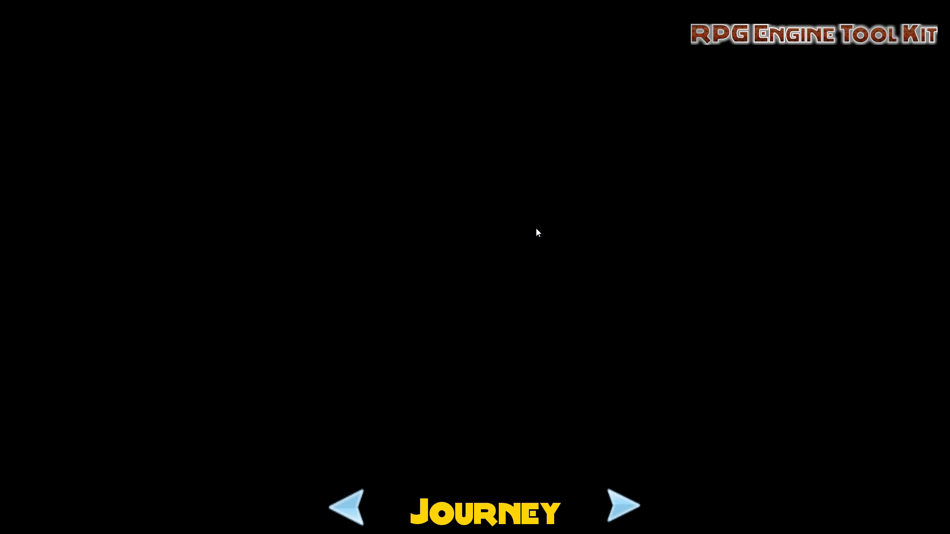
pyautogui.press('Return')
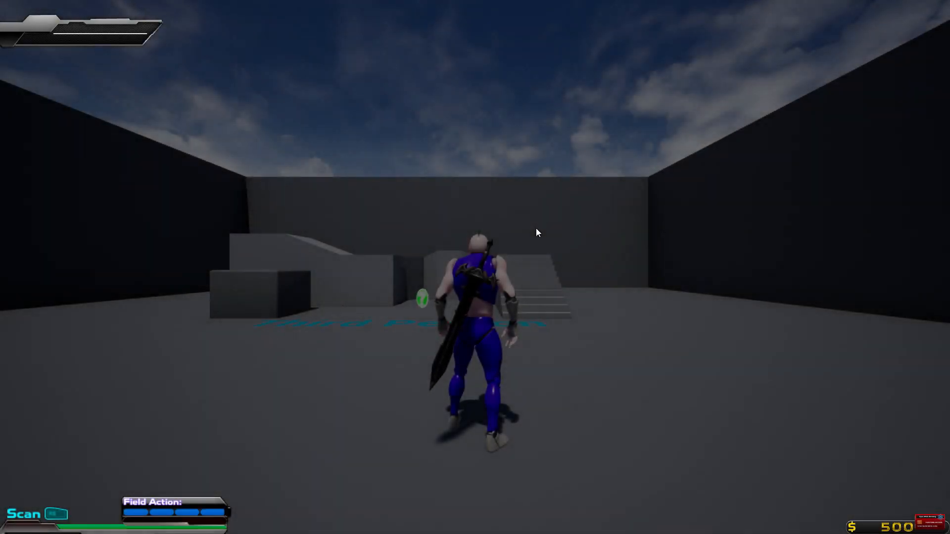
# Run the character across the third-person map and up the stairs, and jump to test movement.
pyautogui.press('d')
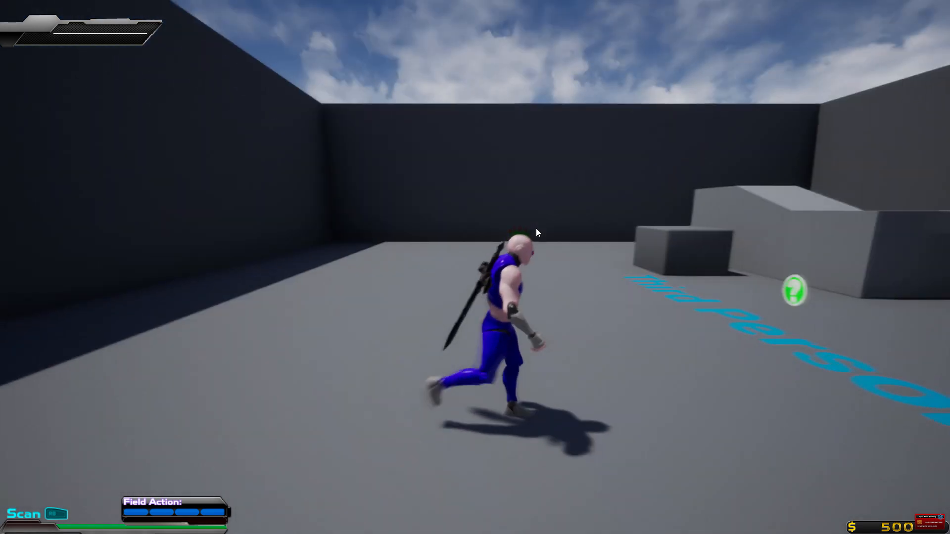
pyautogui.press('w')
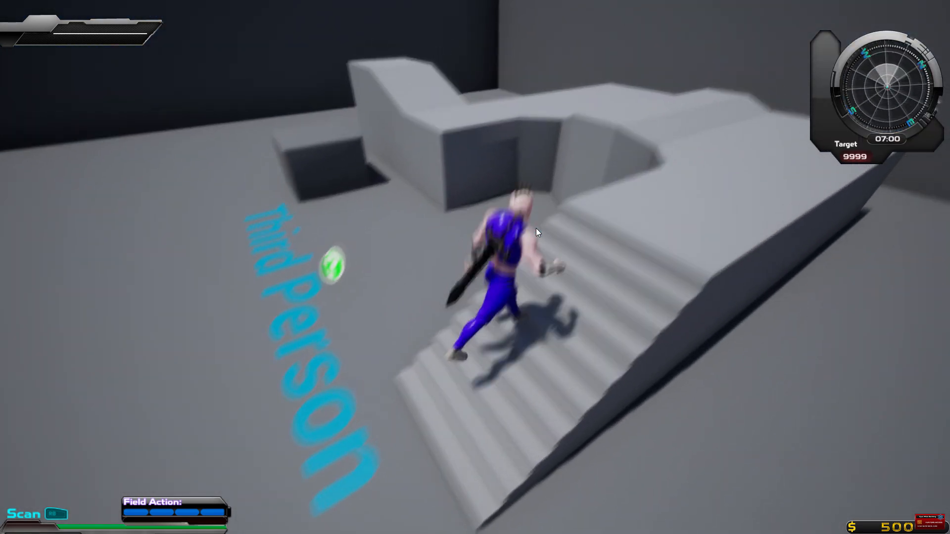
pyautogui.press('space')
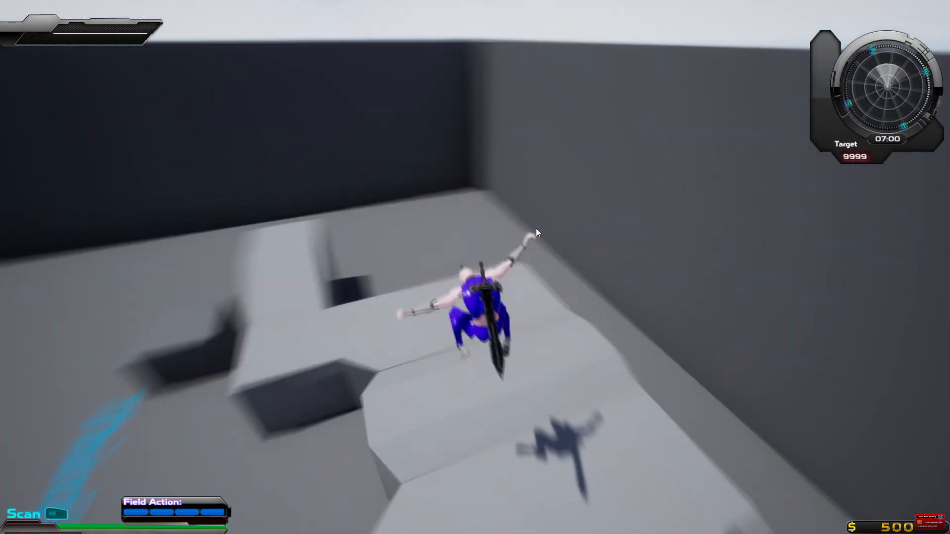